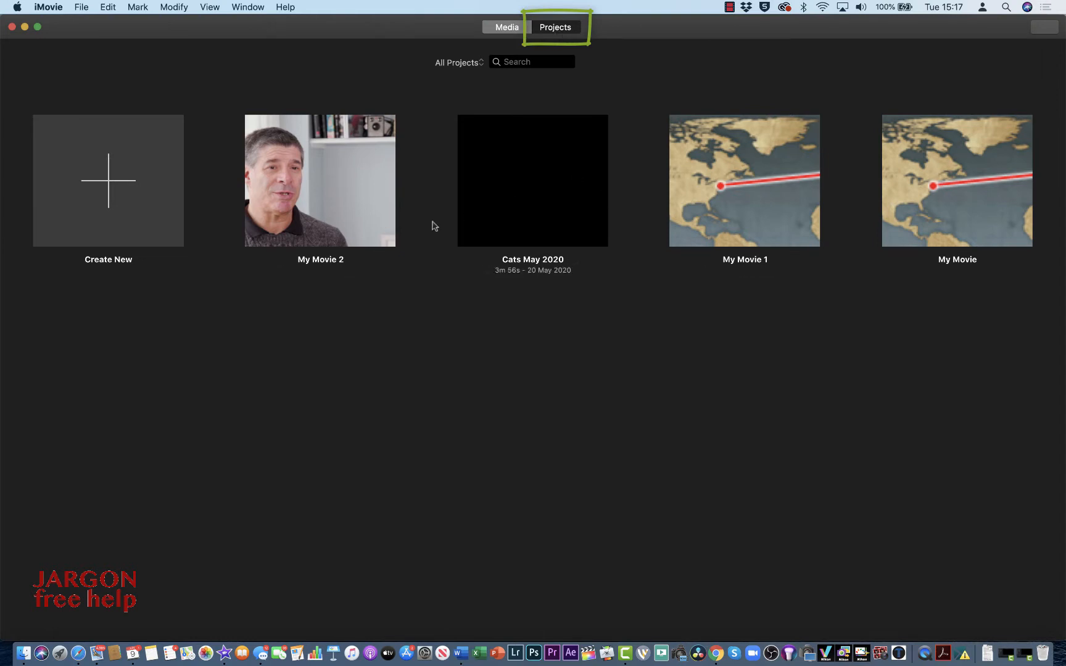
# Step: Create a new project of the Movie type
pyautogui.moveTo(347, 259)
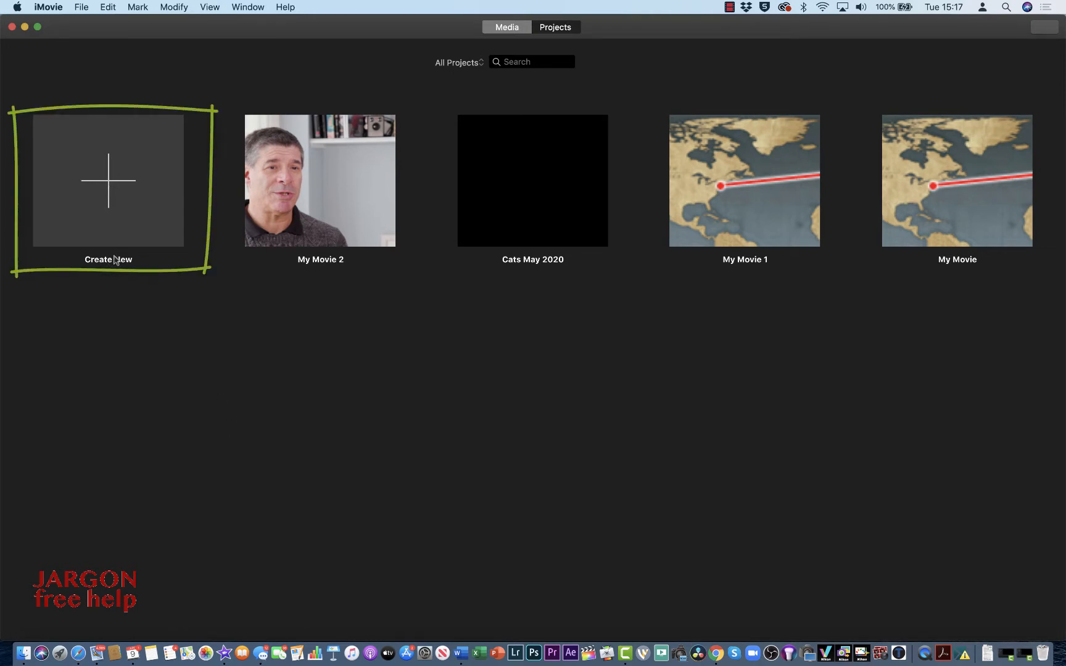
pyautogui.click(118, 193)
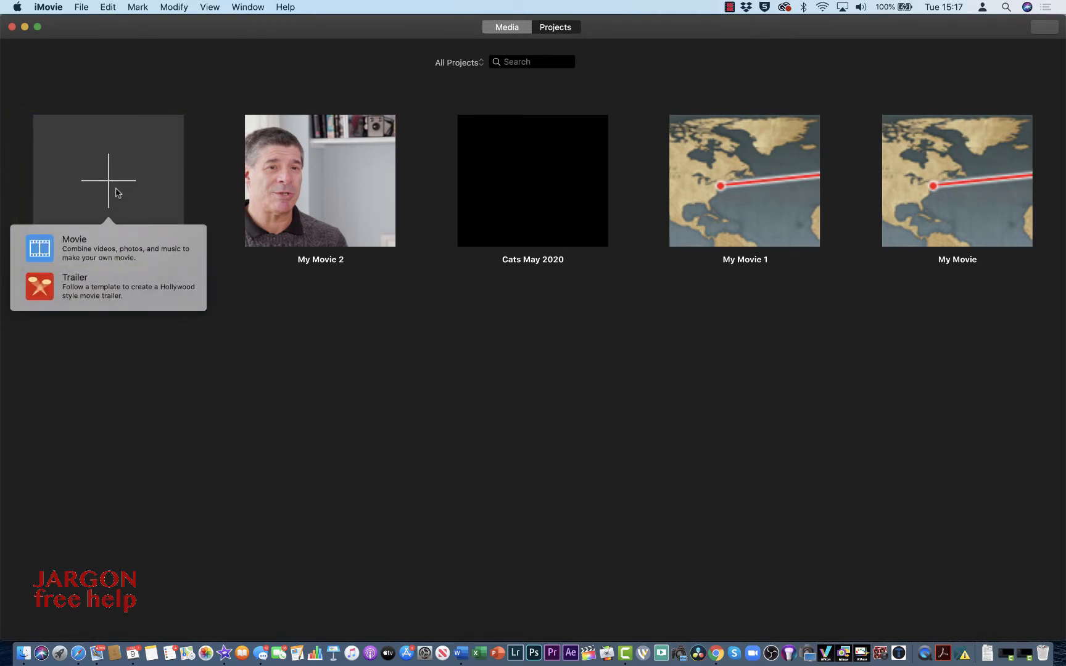
pyautogui.click(81, 249)
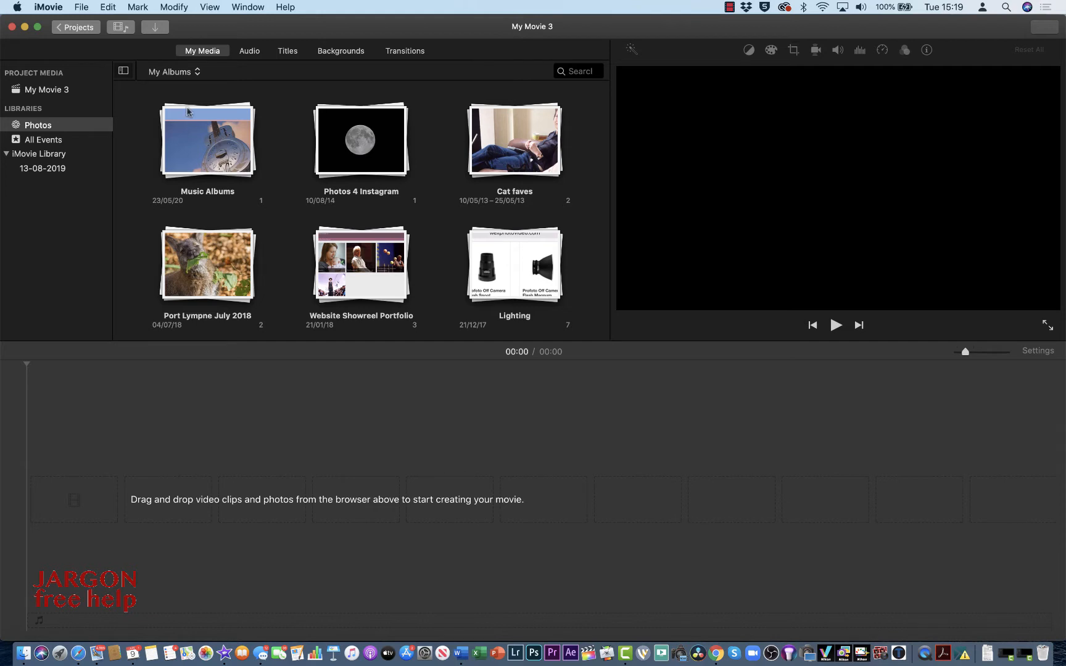
# Step: Start importing media into My Movie 3 and browse the Mobile Media SSD 2019 drive to the Video Editing Training folder's files
pyautogui.click(55, 91)
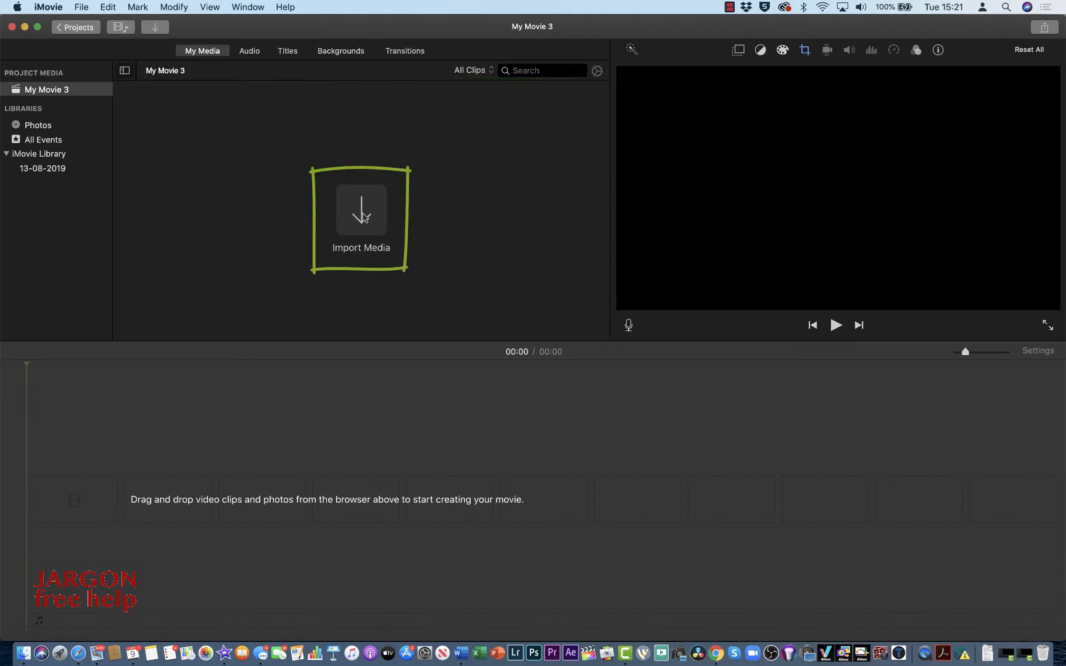
pyautogui.click(363, 213)
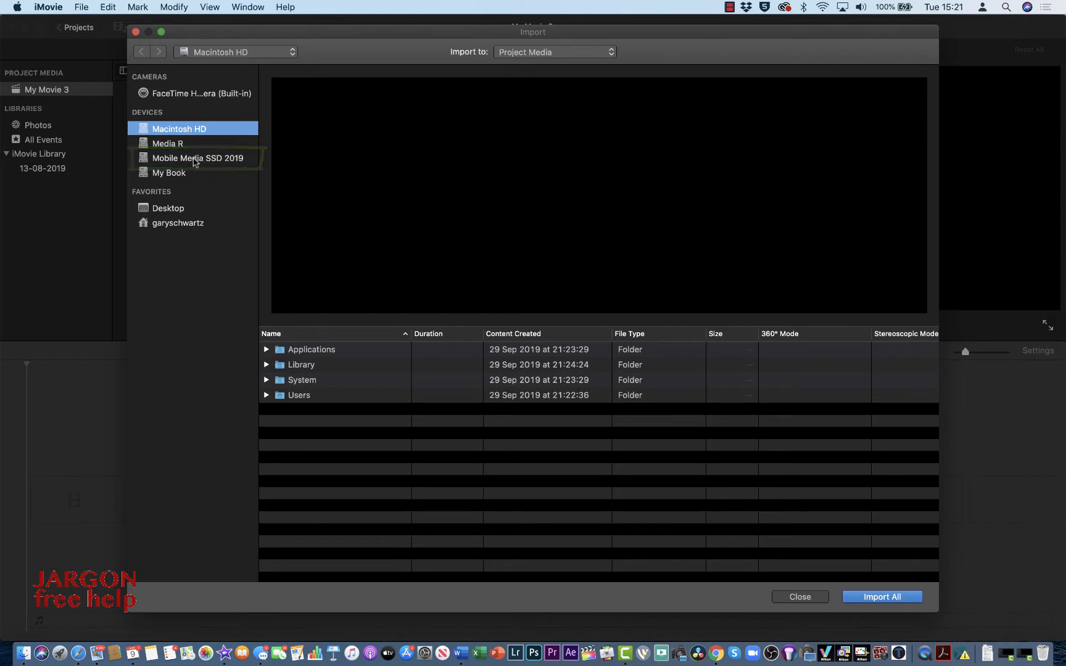
pyautogui.click(195, 159)
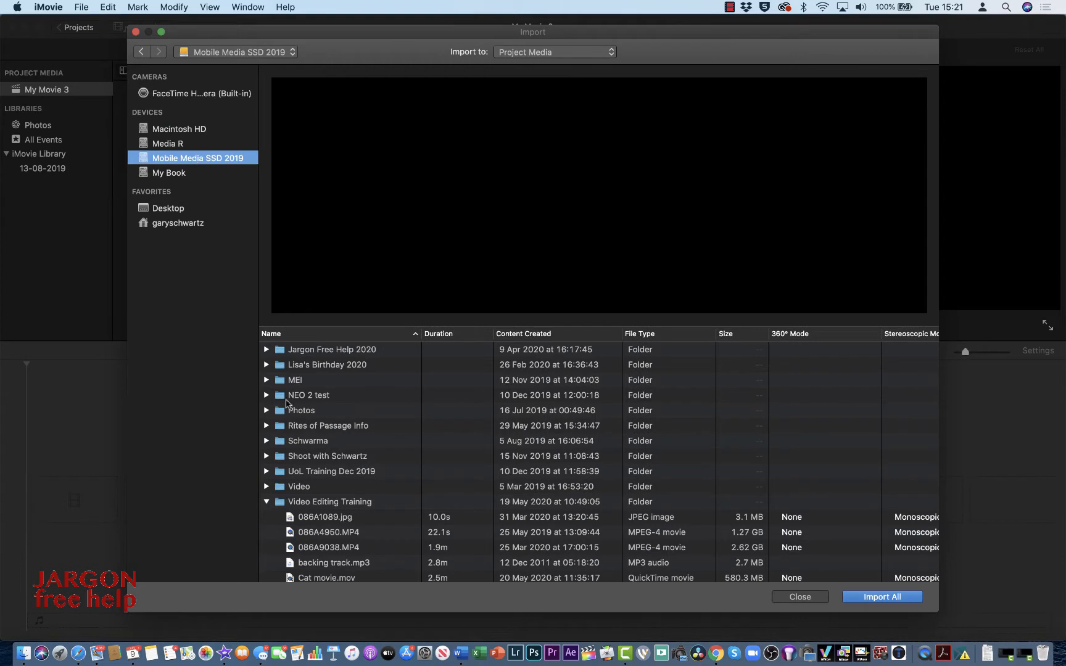
pyautogui.scroll(-3, 318, 450)
pyautogui.scroll(-3, 318, 450)
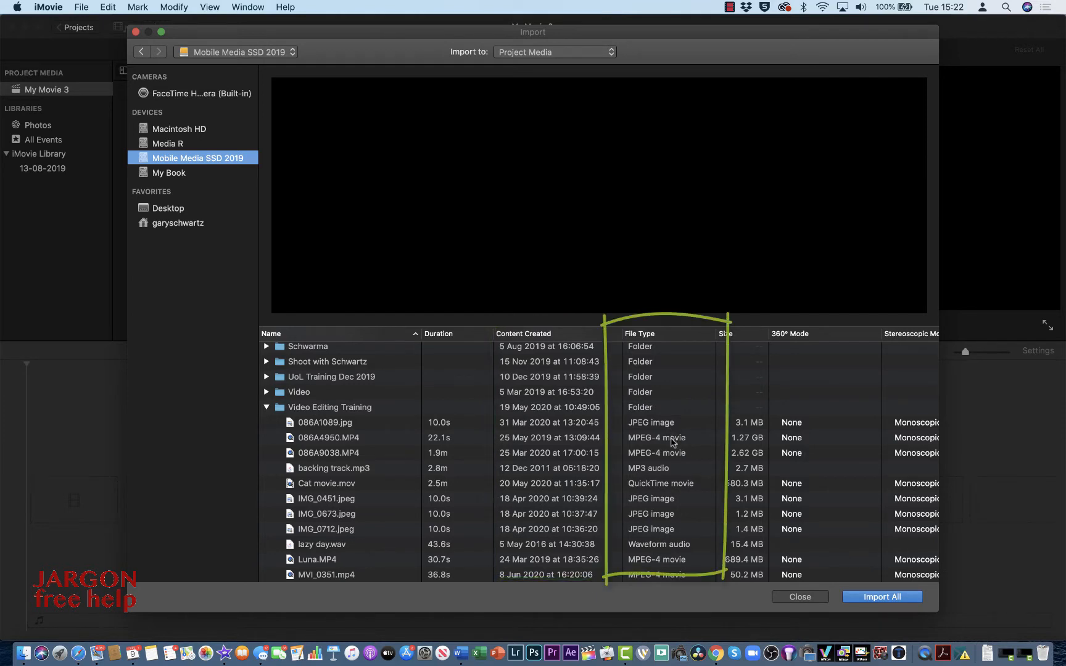
pyautogui.scroll(-1, 661, 469)
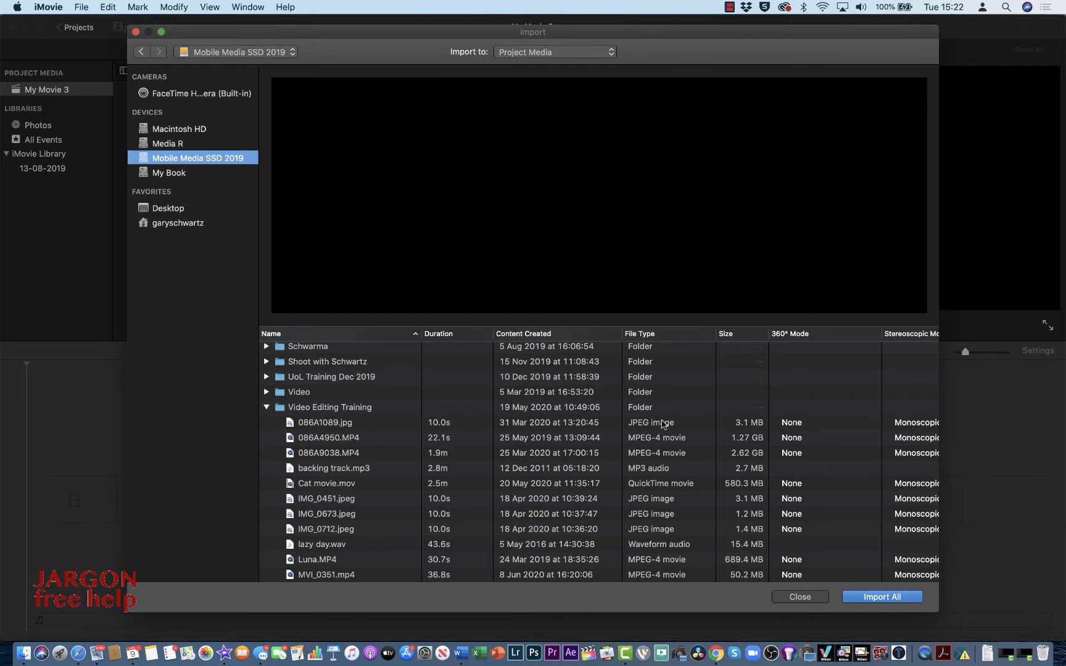
# Step: Preview 086A1089.jpg, 086A4950.MP4 and 086A9038.MP4 one after another in the import window
pyautogui.click(338, 425)
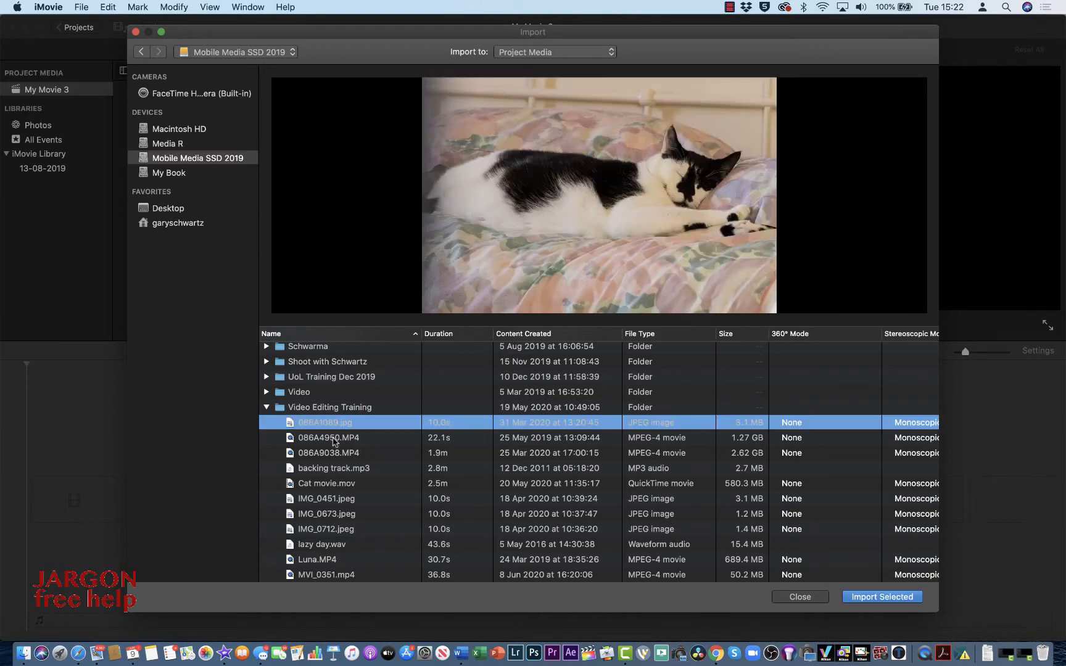
pyautogui.click(334, 439)
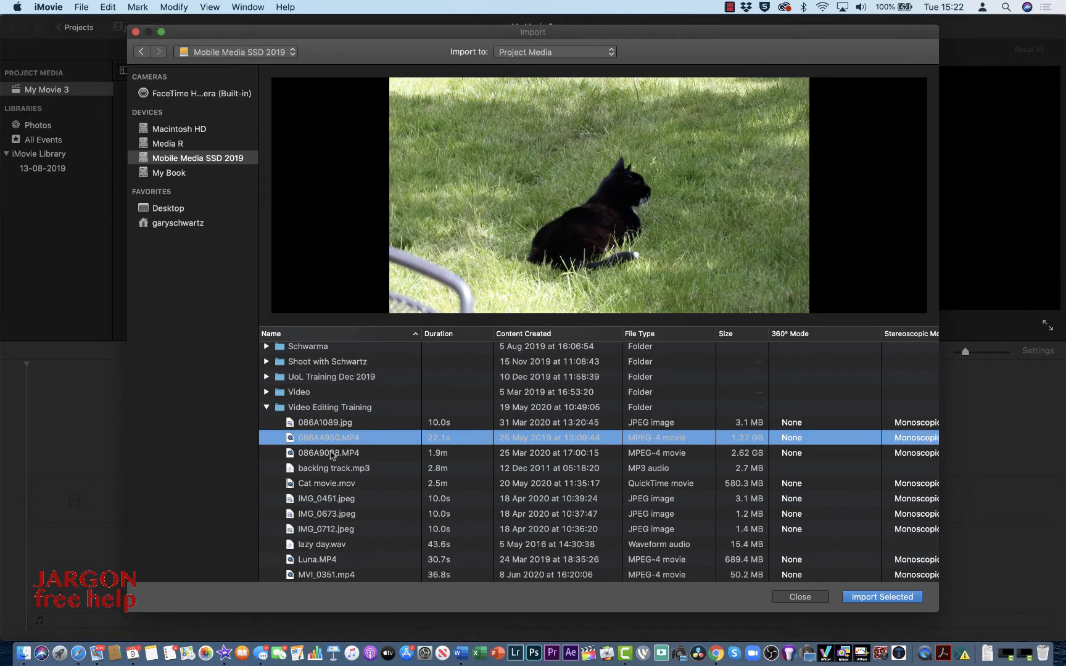
pyautogui.click(333, 454)
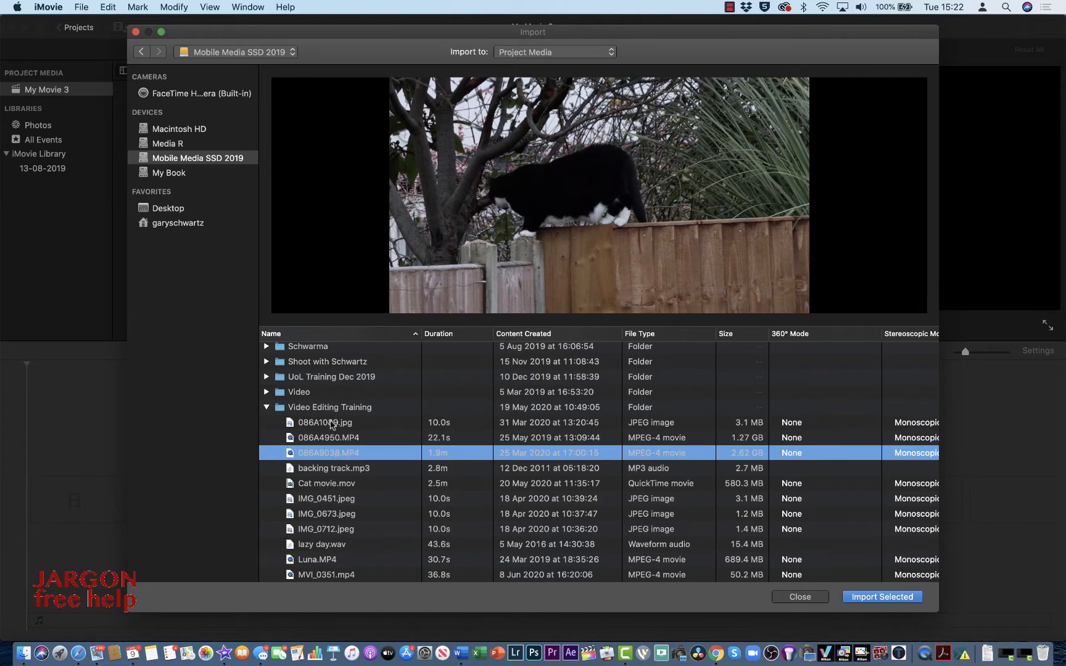
# Step: Select the continuous range of files from 086A1089.jpg to MVI_0351.mp4, and reduce the selection to 086A9038.MP4 alone
pyautogui.click(333, 424)
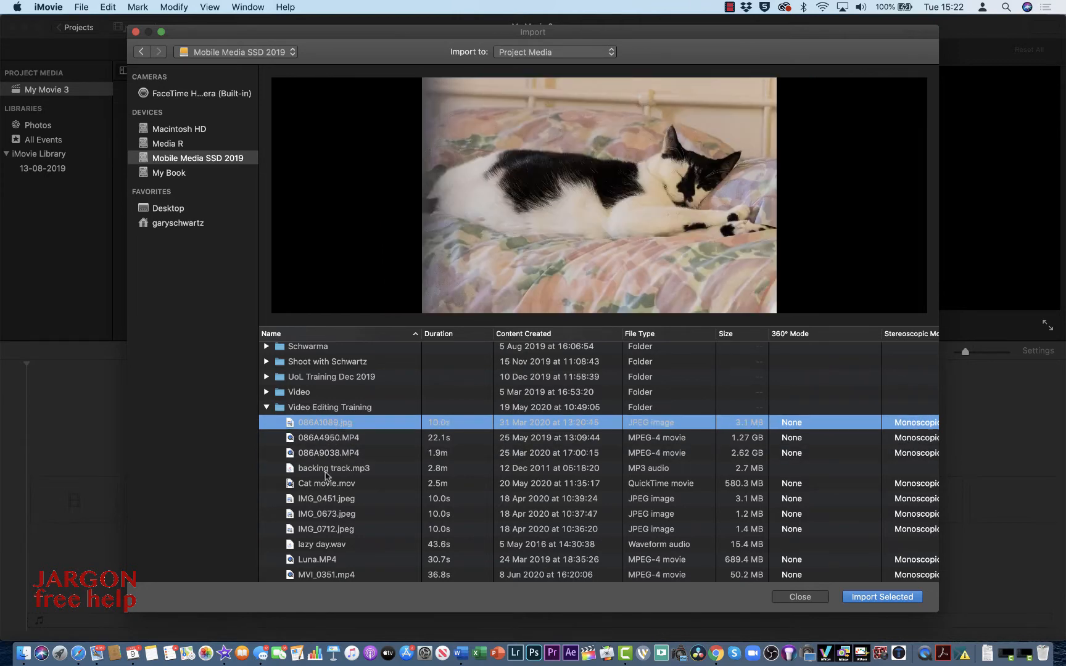
pyautogui.scroll(-3, 326, 539)
pyautogui.keyDown('shift'); pyautogui.click(339, 529); pyautogui.keyUp('shift')
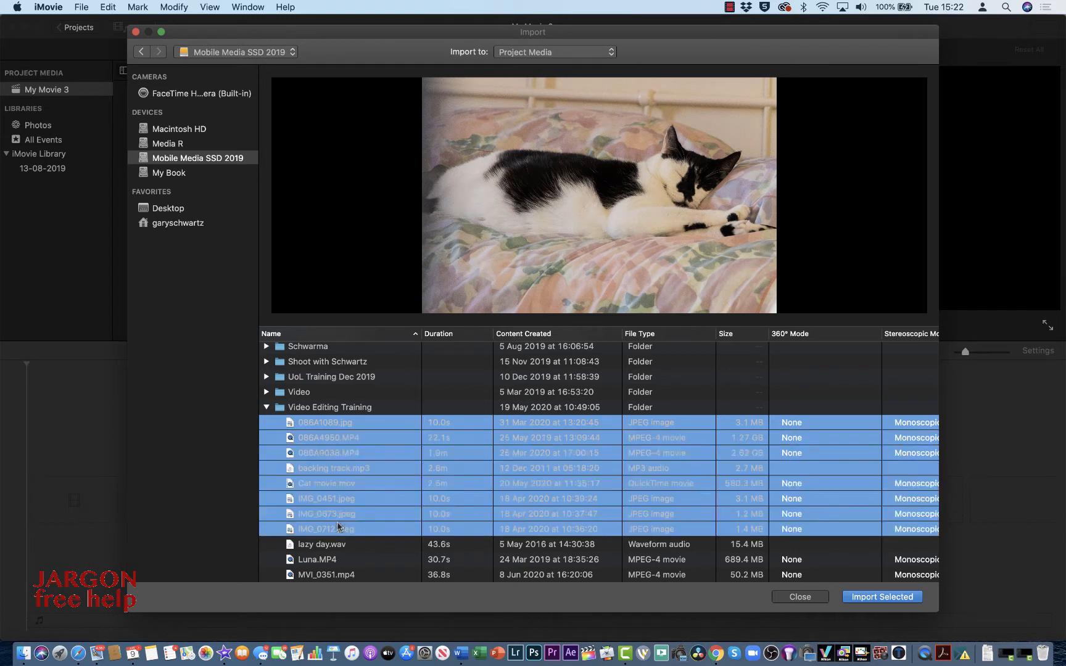
pyautogui.keyDown('shift'); pyautogui.click(333, 561); pyautogui.keyUp('shift')
pyautogui.keyDown('shift'); pyautogui.click(332, 575); pyautogui.keyUp('shift')
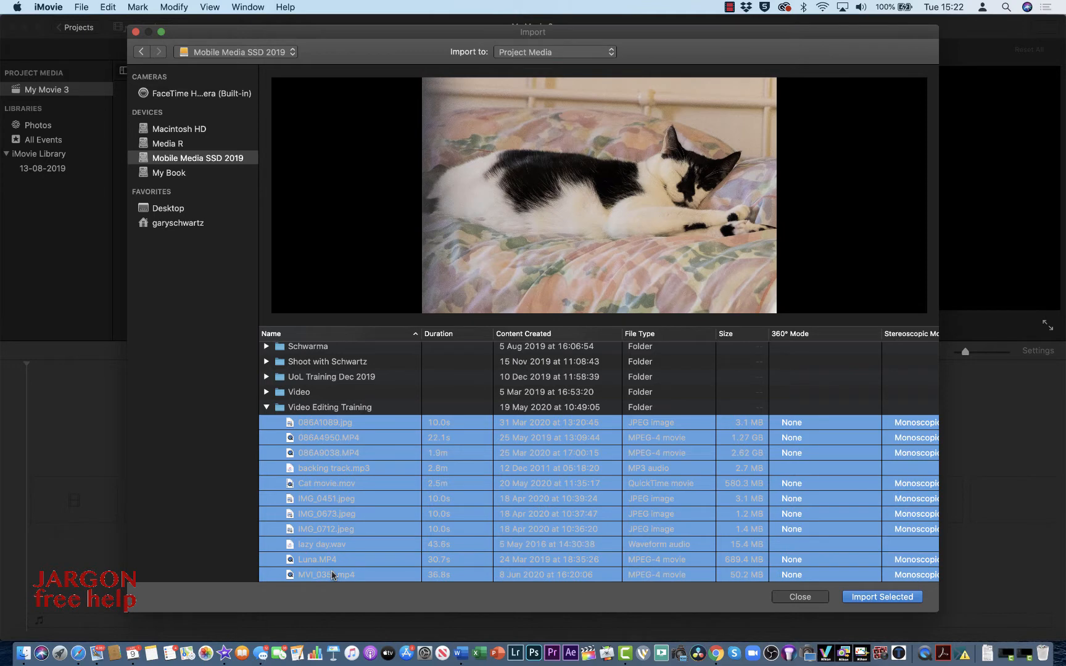
pyautogui.click(328, 453)
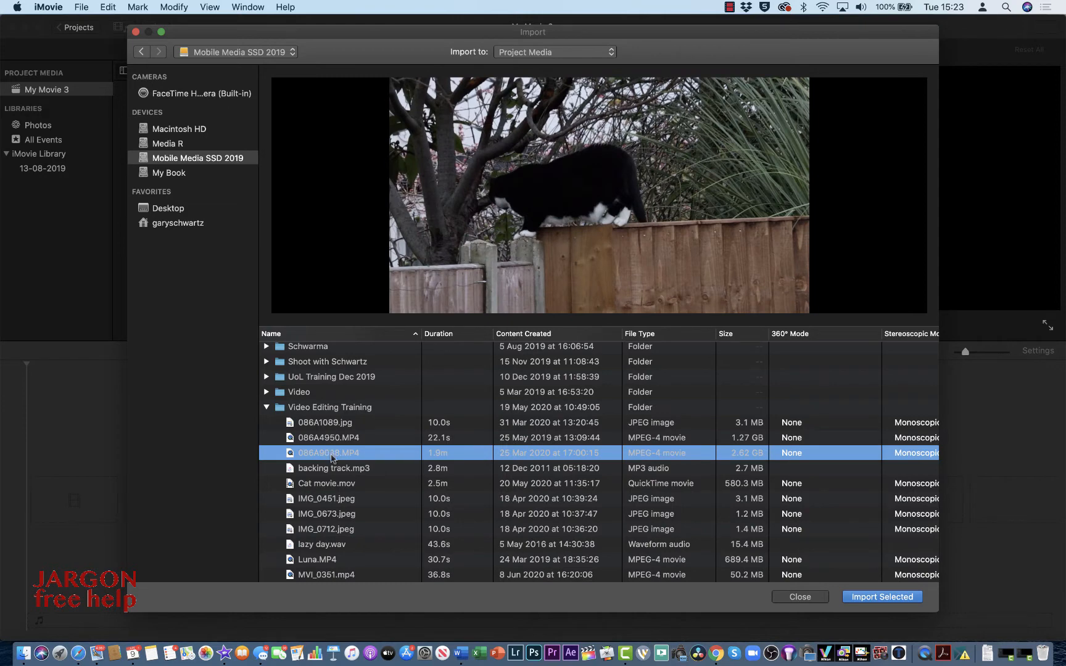
# Step: Import all files from 086A1089.jpg to MVI_0351.mp4 in the Video Editing Training folder, leaving out backing track.mp3
pyautogui.click(334, 427)
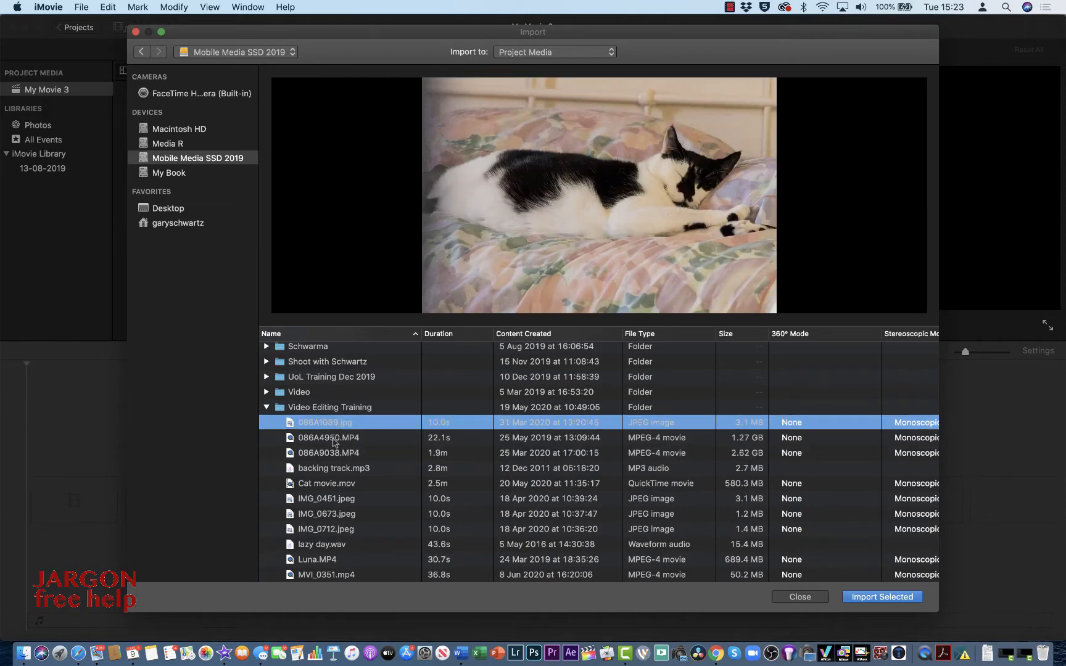
pyautogui.keyDown('shift'); pyautogui.click(337, 439); pyautogui.keyUp('shift')
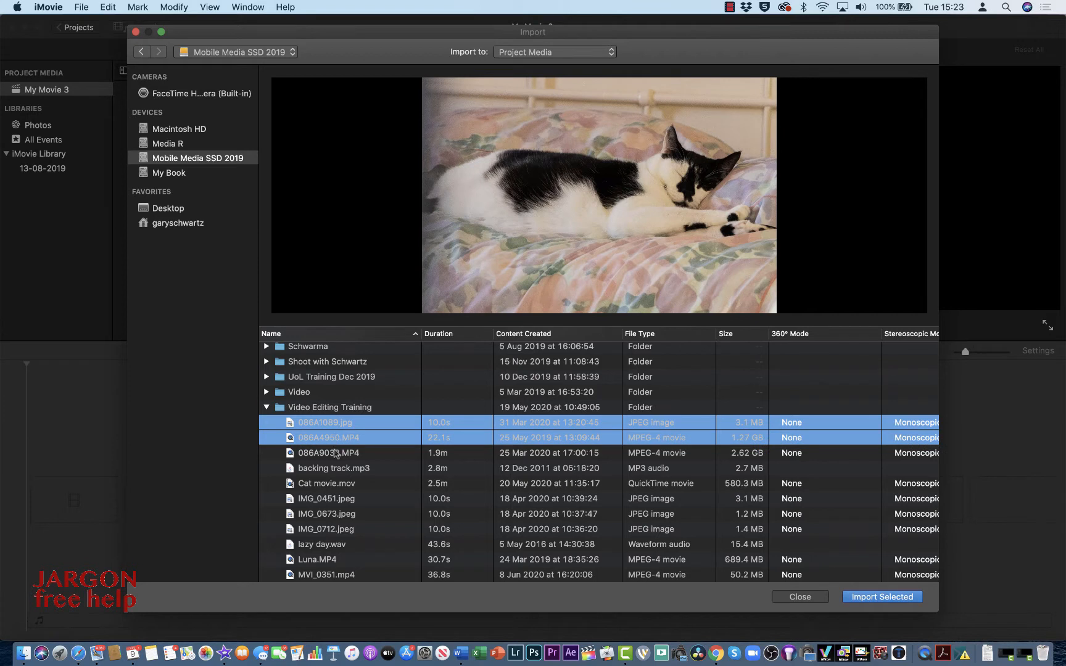
pyautogui.keyDown('super'); pyautogui.click(336, 453); pyautogui.keyUp('super')
pyautogui.keyDown('super'); pyautogui.click(337, 484); pyautogui.keyUp('super')
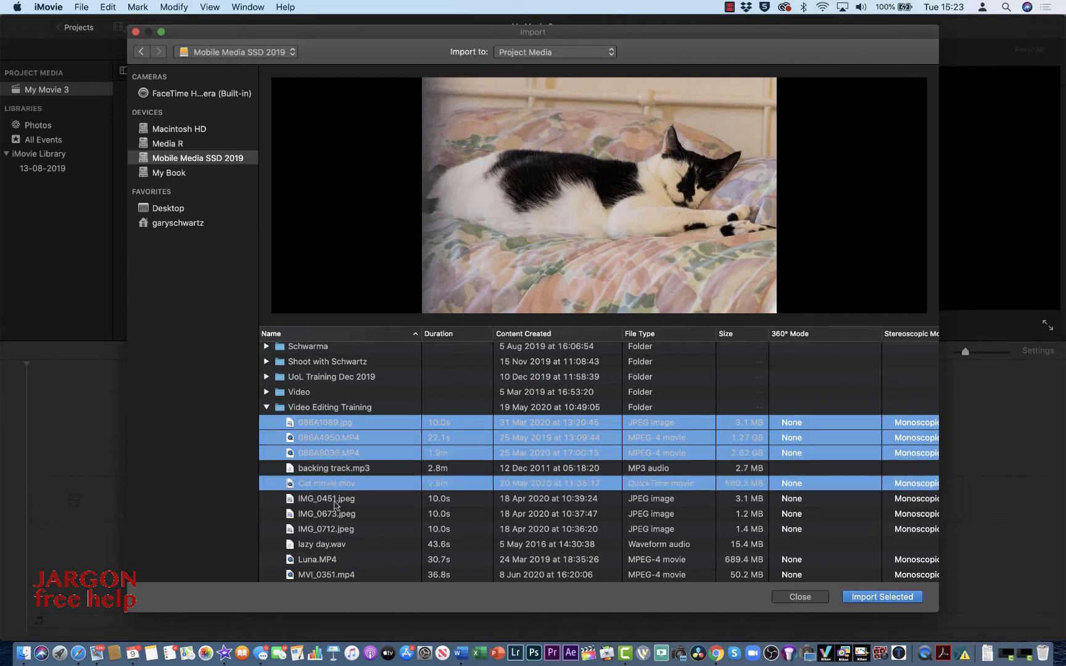
pyautogui.keyDown('super'); pyautogui.click(336, 499); pyautogui.keyUp('super')
pyautogui.keyDown('super'); pyautogui.click(336, 515); pyautogui.keyUp('super')
pyautogui.keyDown('super'); pyautogui.click(336, 528); pyautogui.keyUp('super')
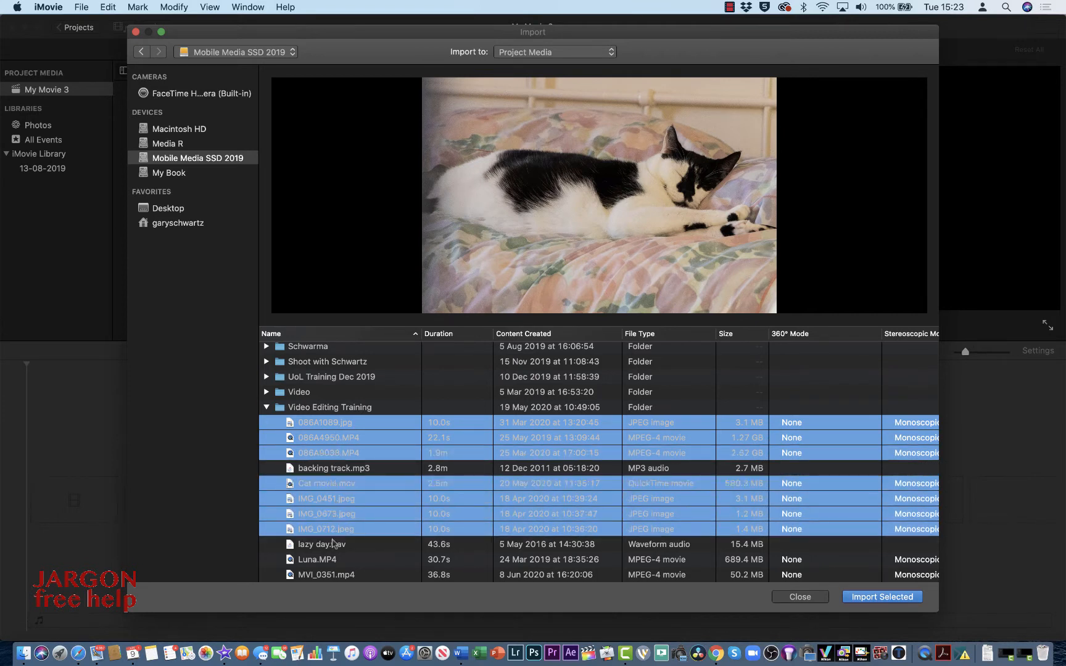
pyautogui.keyDown('super'); pyautogui.click(337, 544); pyautogui.keyUp('super')
pyautogui.keyDown('super'); pyautogui.click(331, 559); pyautogui.keyUp('super')
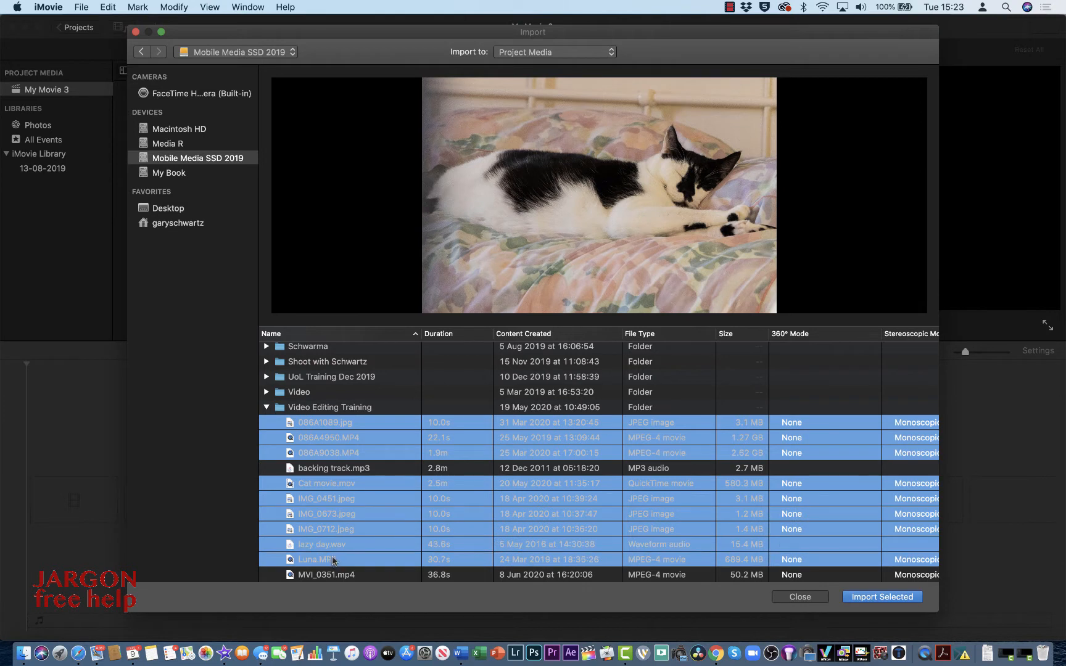
pyautogui.keyDown('super'); pyautogui.click(332, 560); pyautogui.keyUp('super')
pyautogui.keyDown('super'); pyautogui.click(333, 560); pyautogui.keyUp('super')
pyautogui.keyDown('super'); pyautogui.click(331, 577); pyautogui.keyUp('super')
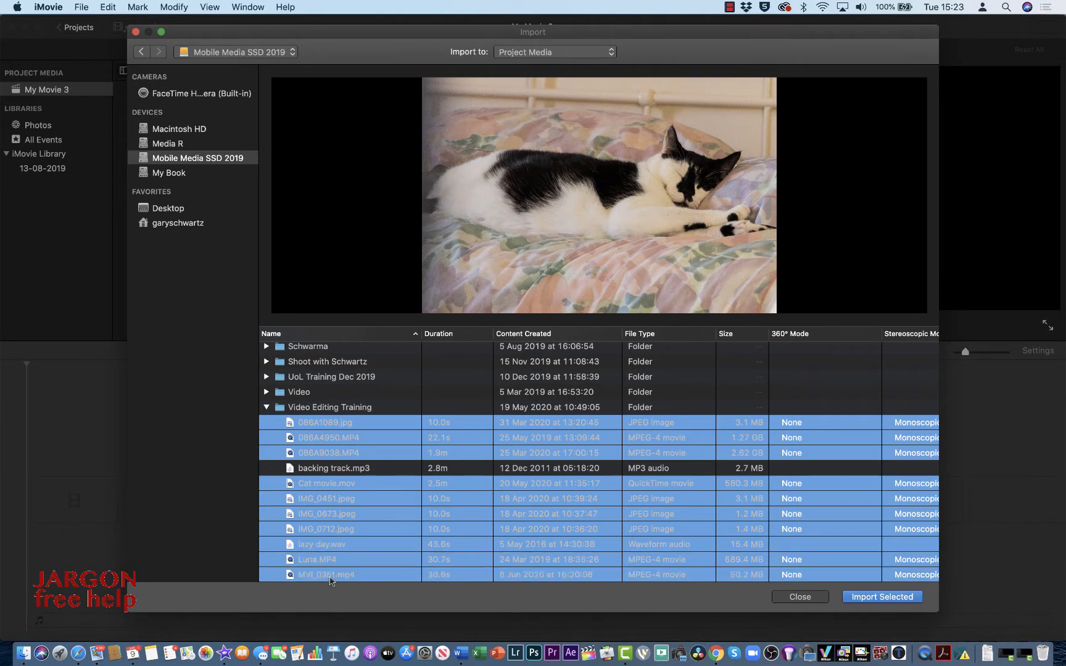
pyautogui.click(871, 599)
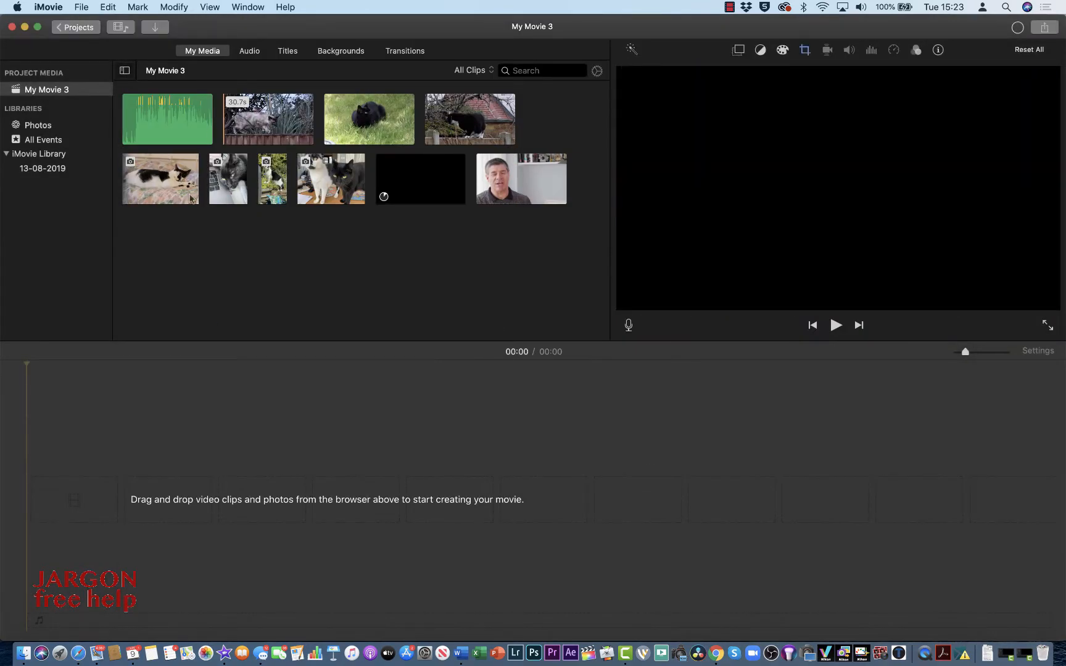
# Step: Play the imported green audio clip in the viewer and pause it
pyautogui.click(137, 124)
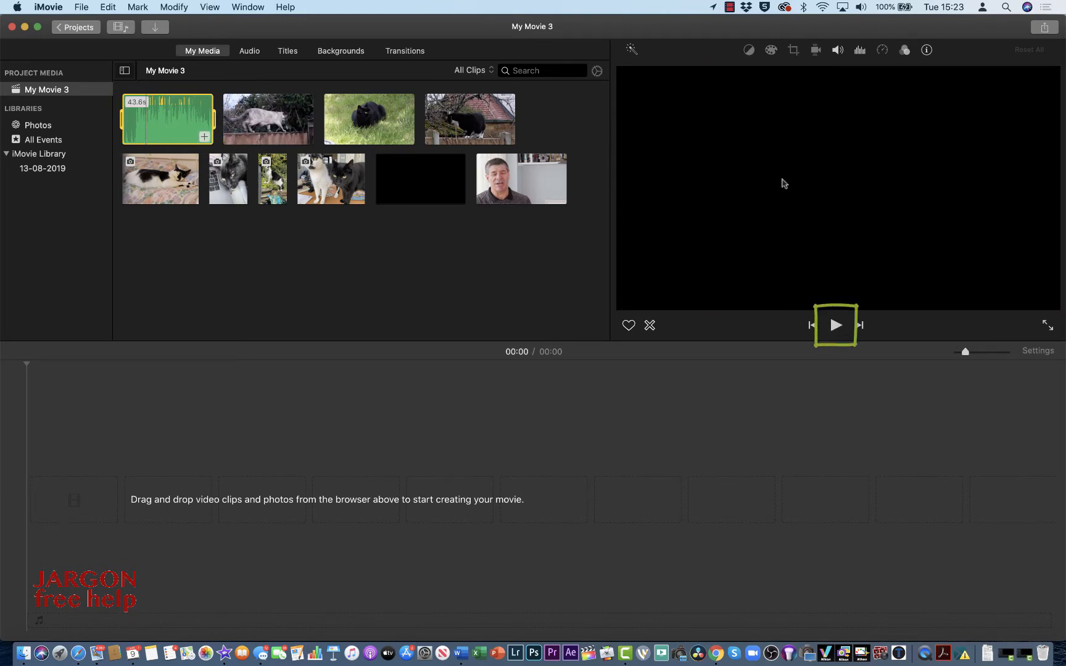
pyautogui.click(838, 329)
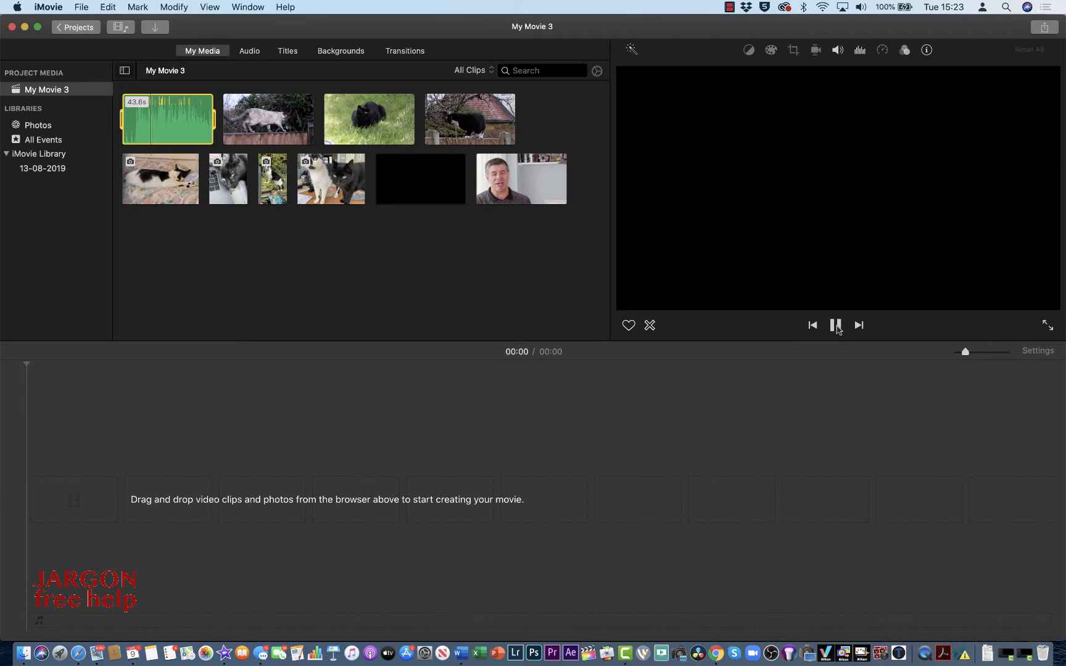
pyautogui.click(837, 327)
# Step: Scrub through the pale cat clip on the fence and select the black cat clip on the grass
pyautogui.click(272, 127)
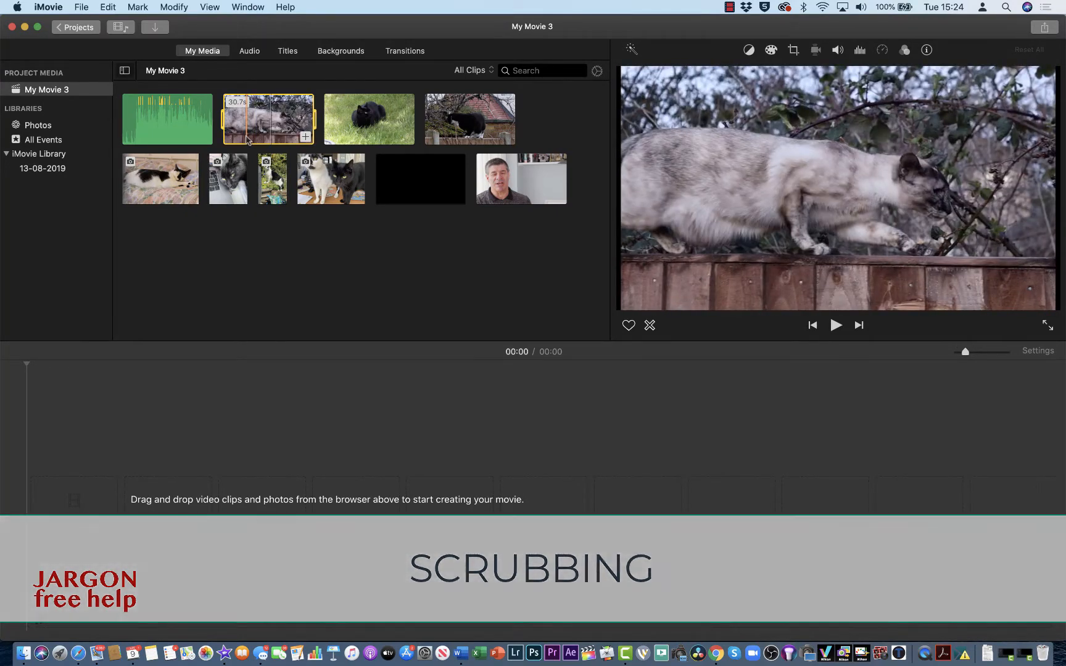
pyautogui.click(241, 397)
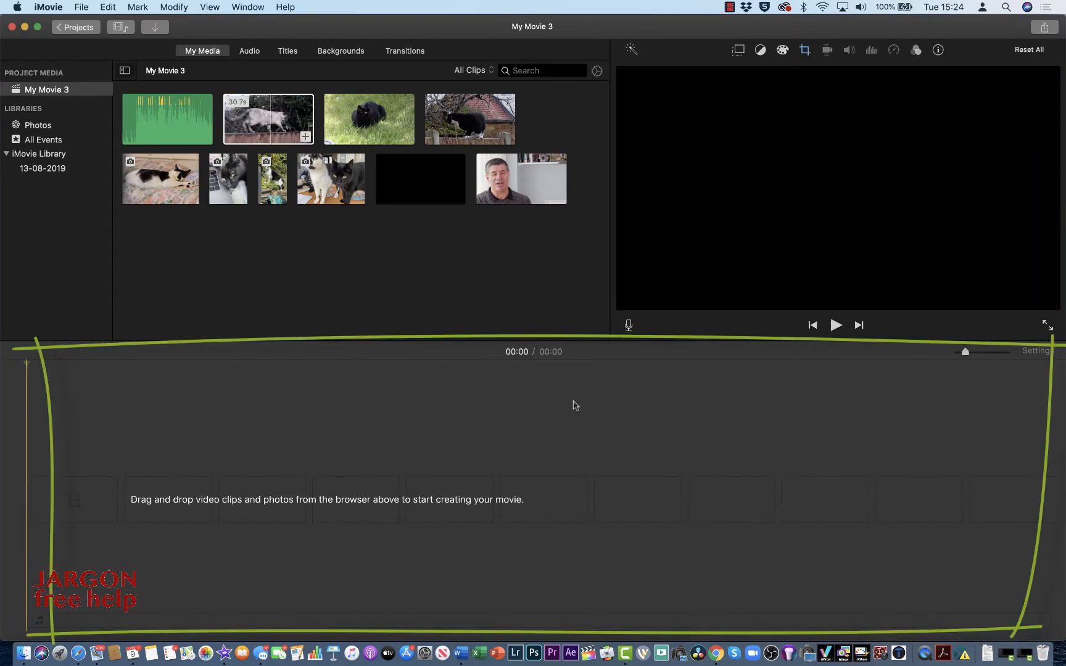
pyautogui.click(364, 137)
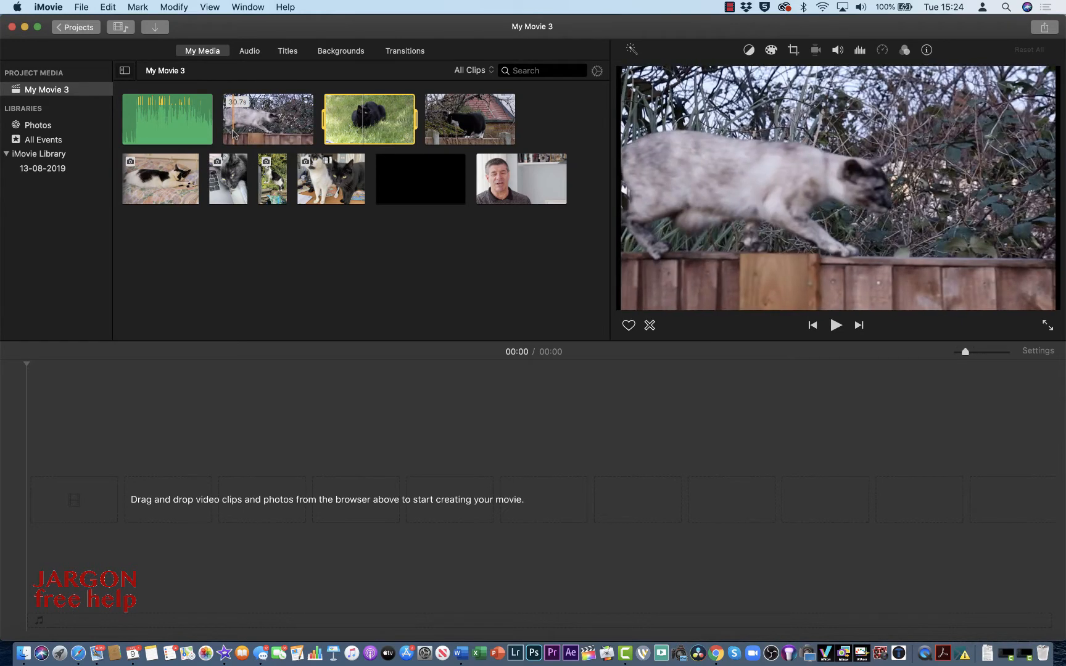
# Step: Play and pause the pale cat clip twice, starting from a point near its beginning
pyautogui.click(233, 134)
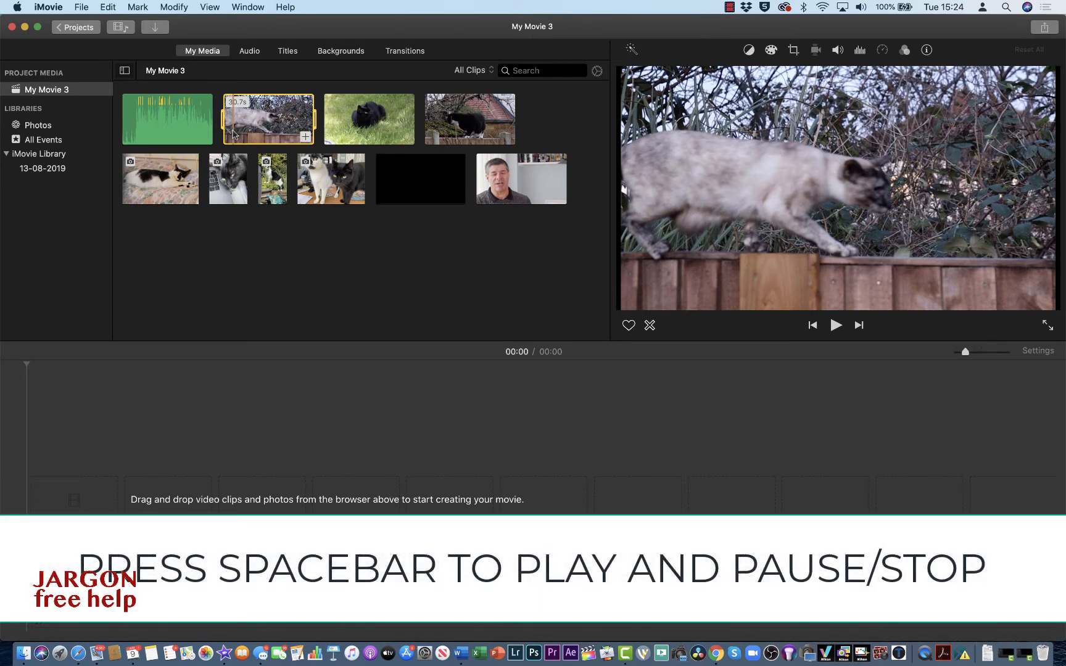
pyautogui.press('space')
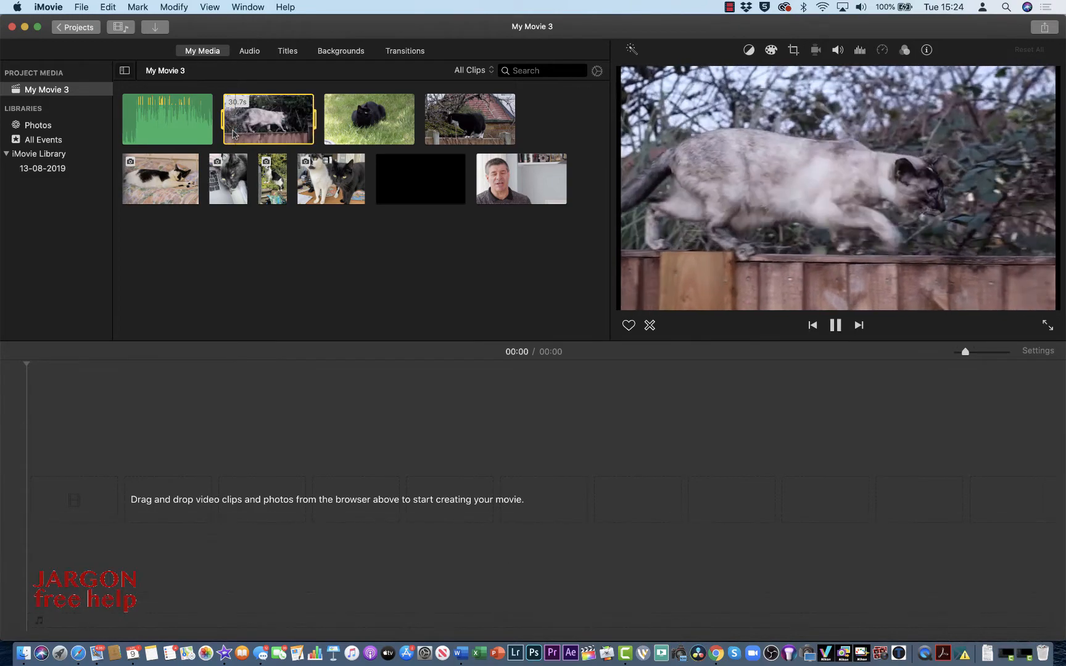
pyautogui.press('space')
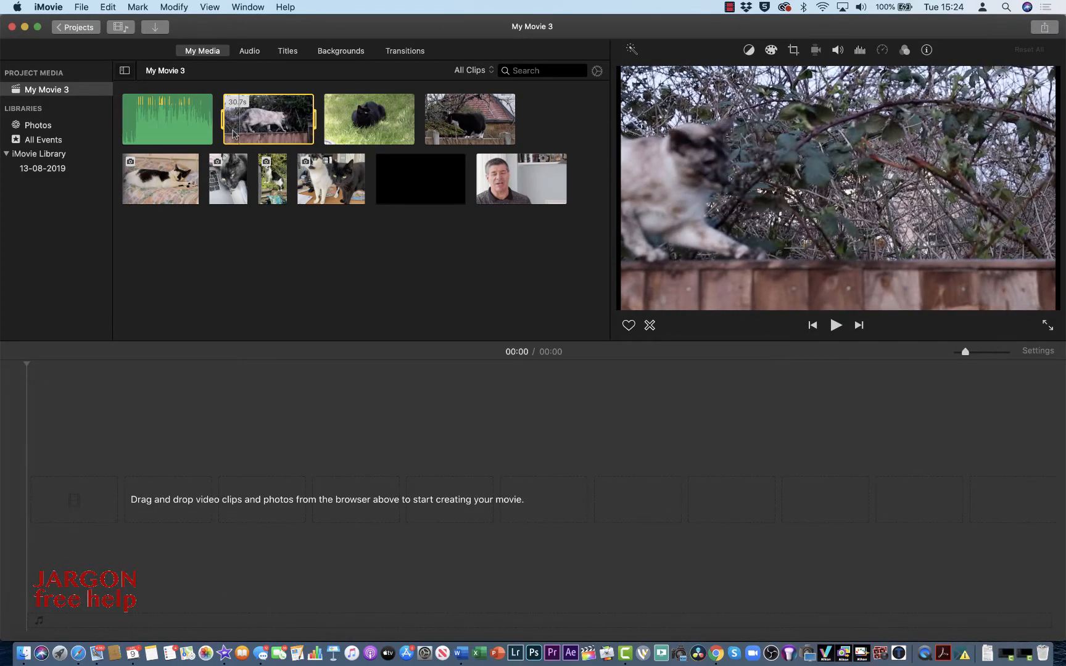
pyautogui.press('space')
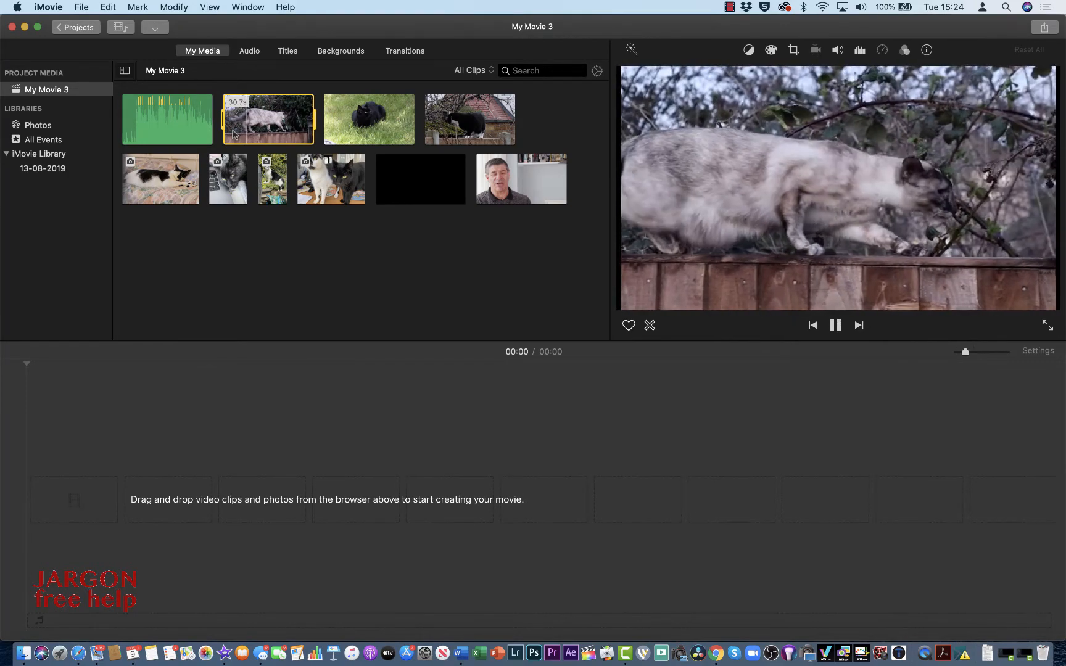
pyautogui.press('space')
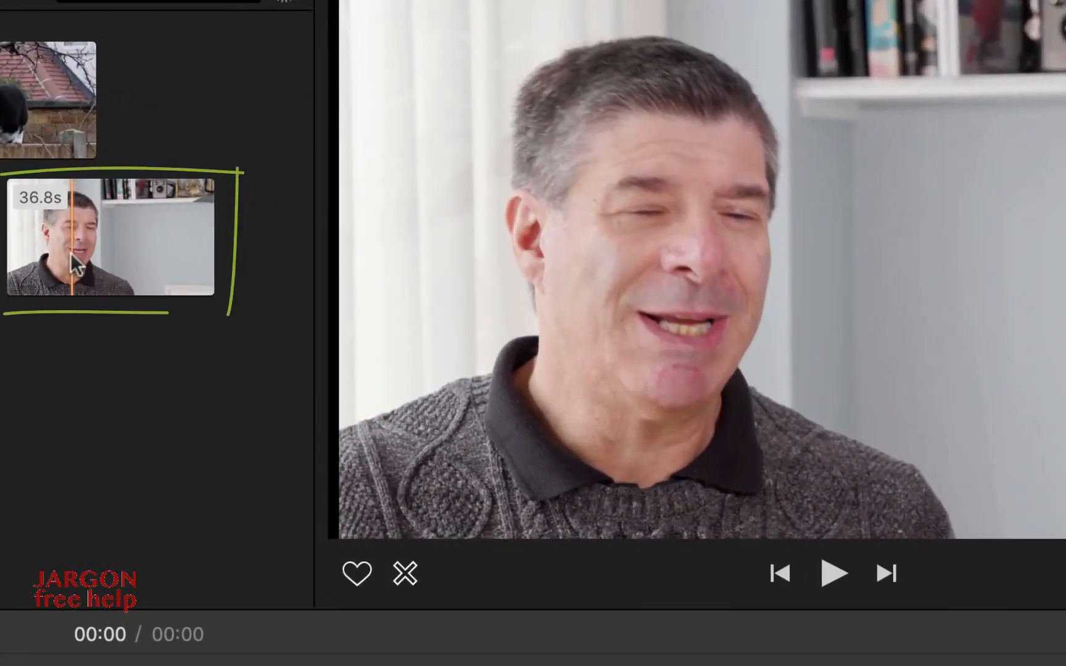
# Step: Select the talking clip in the media browser and briefly play the beginning of the talking clip in the timeline
pyautogui.click(70, 252)
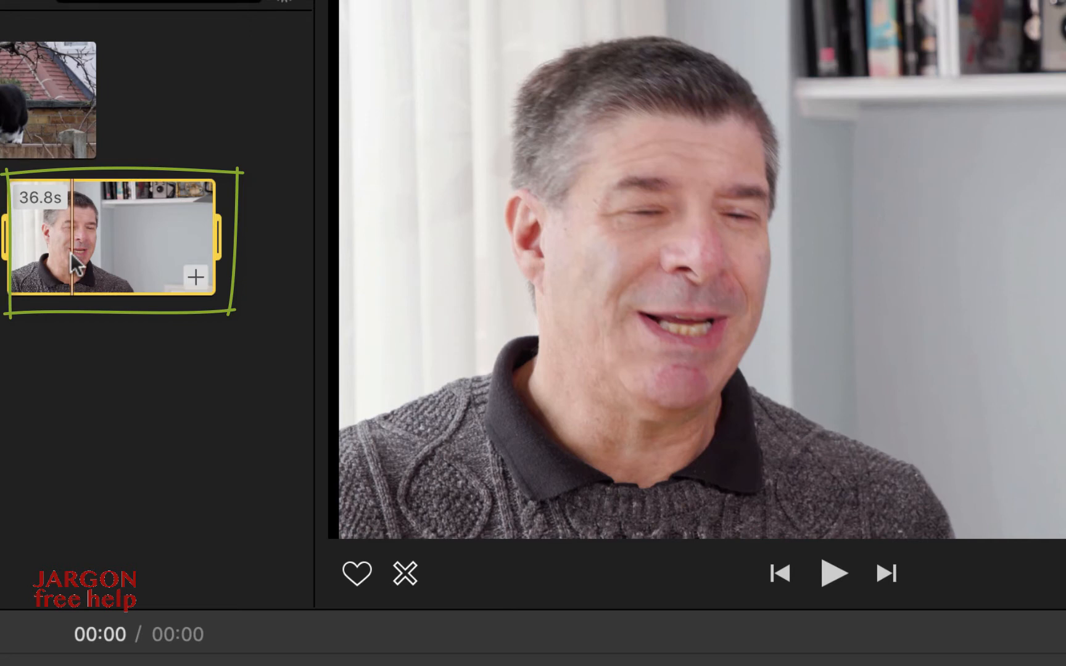
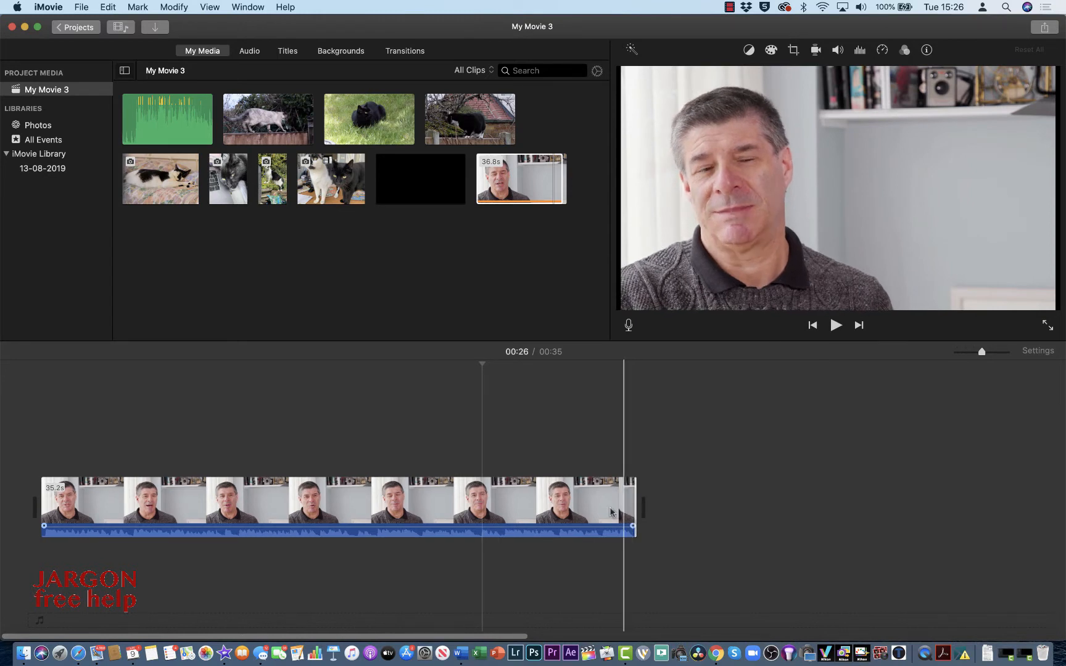
pyautogui.click(41, 500)
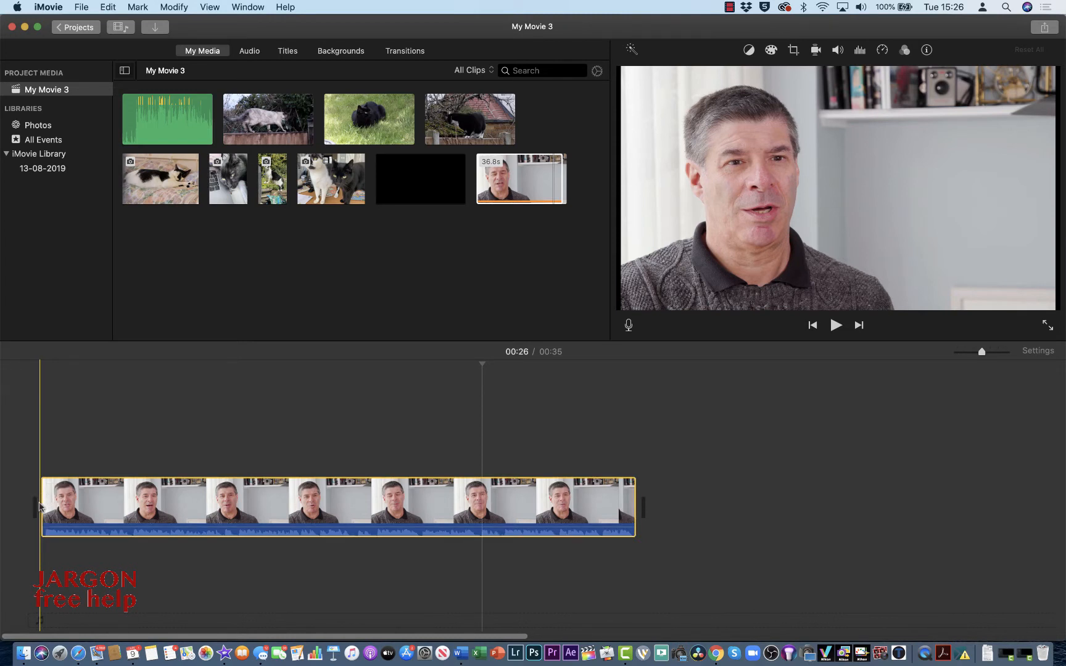
pyautogui.press('space')
pyautogui.press('space')
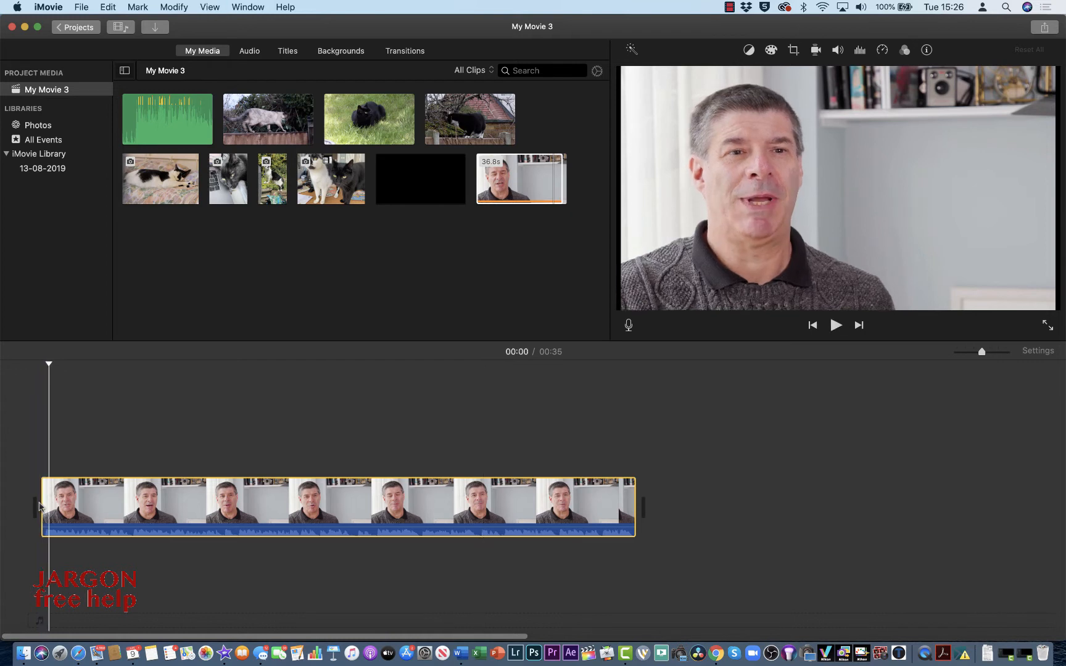
pyautogui.click(48, 462)
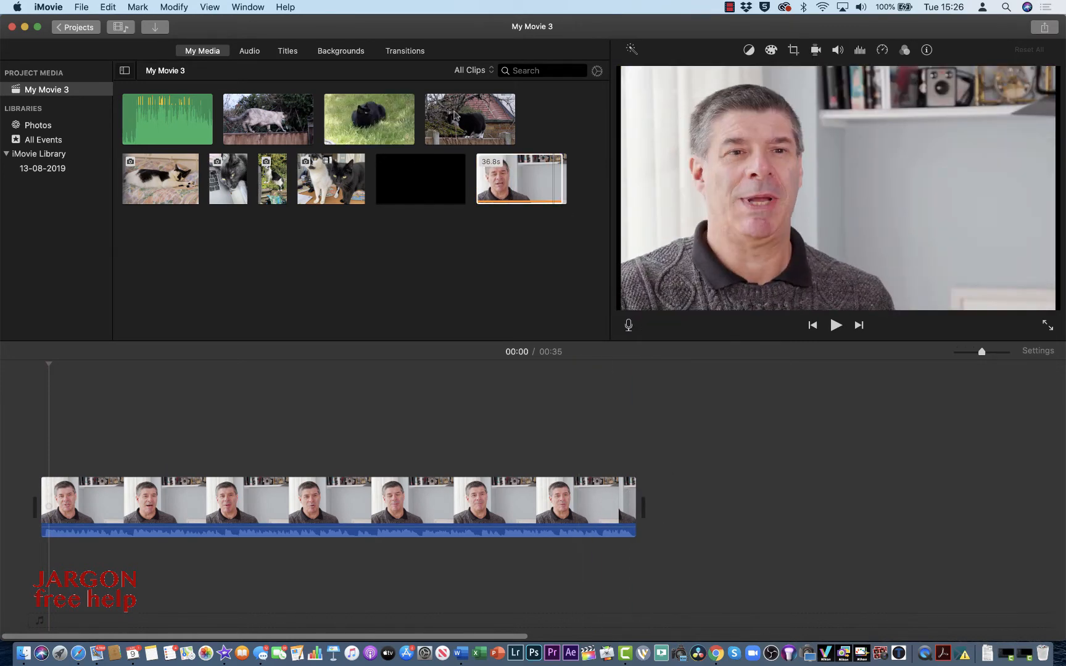
# Step: Play the opening of the black-and-white cat's fence clip in the media browser and set an in point near its beginning
pyautogui.click(442, 126)
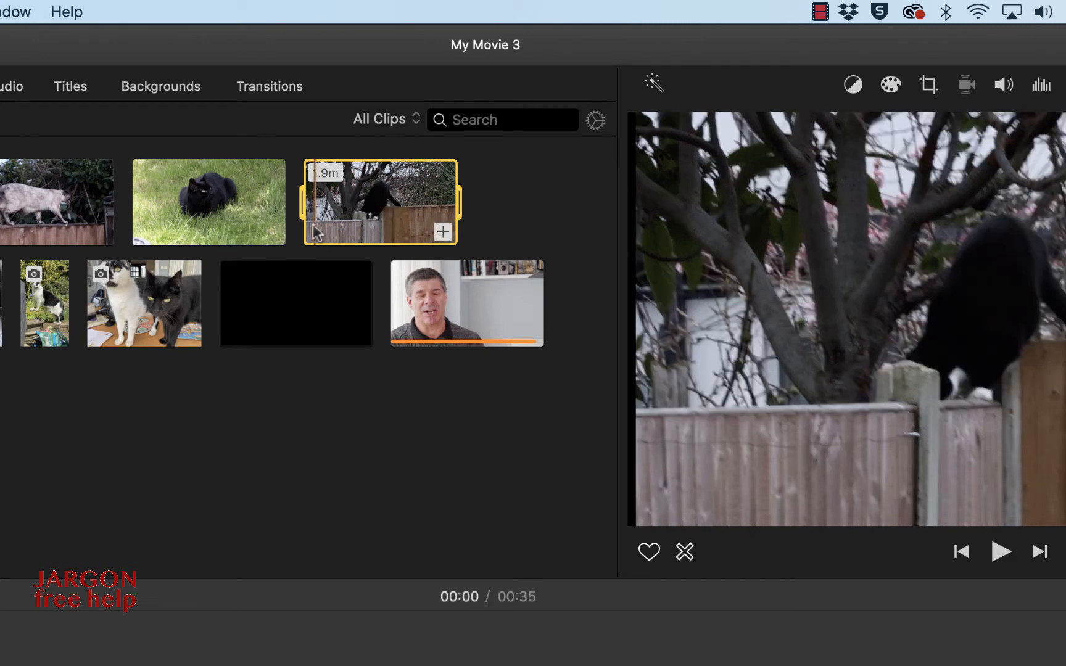
pyautogui.press('space')
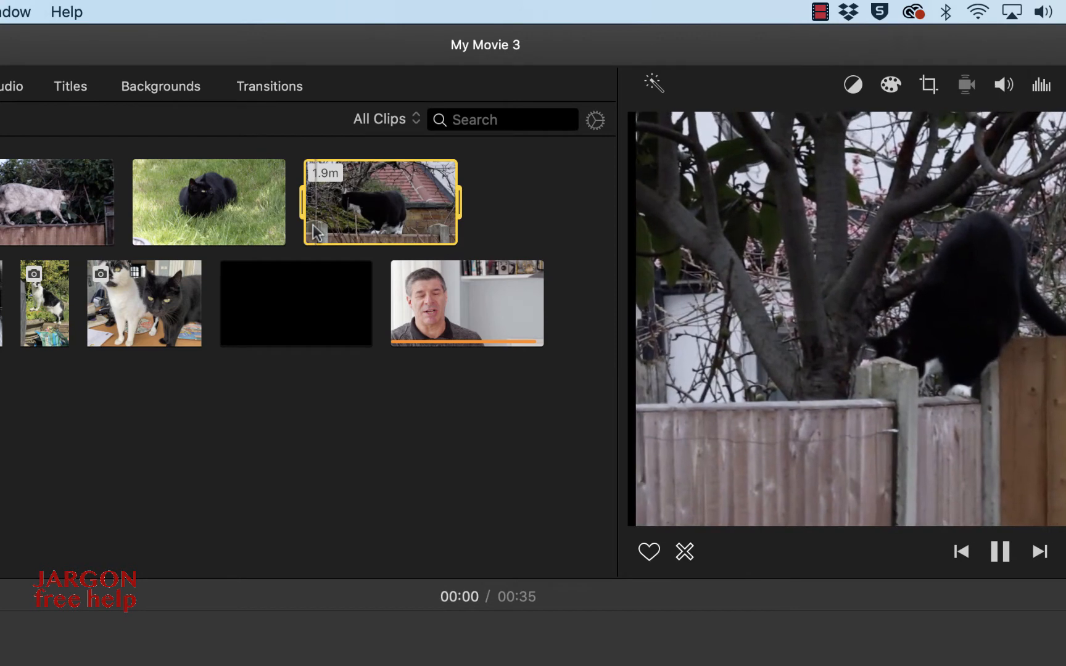
pyautogui.press('space')
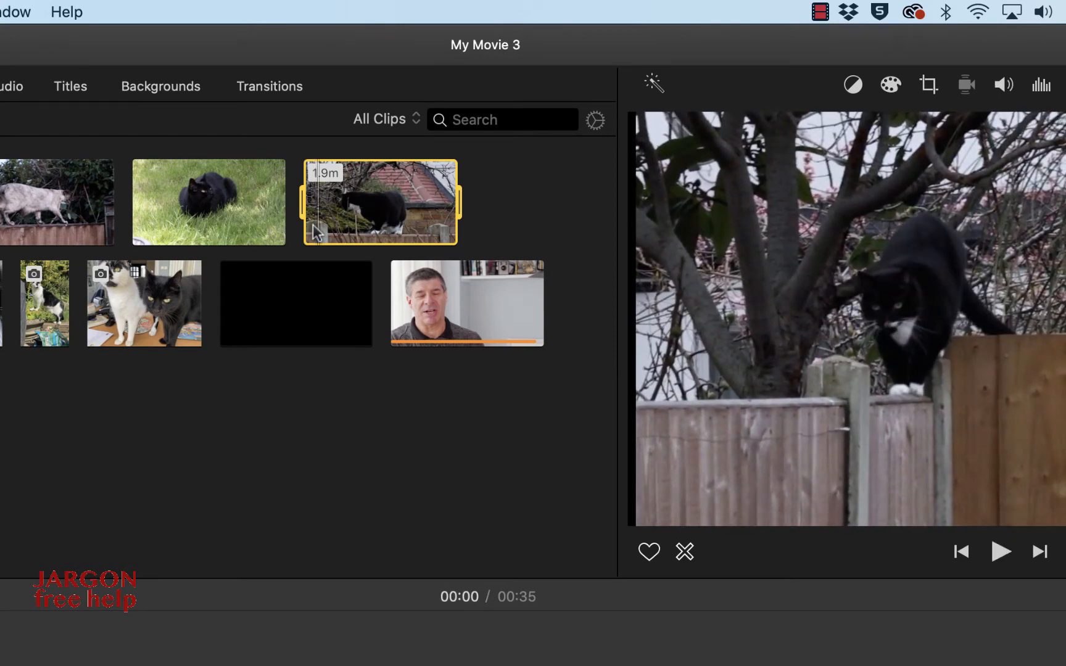
pyautogui.press('space')
pyautogui.press('space')
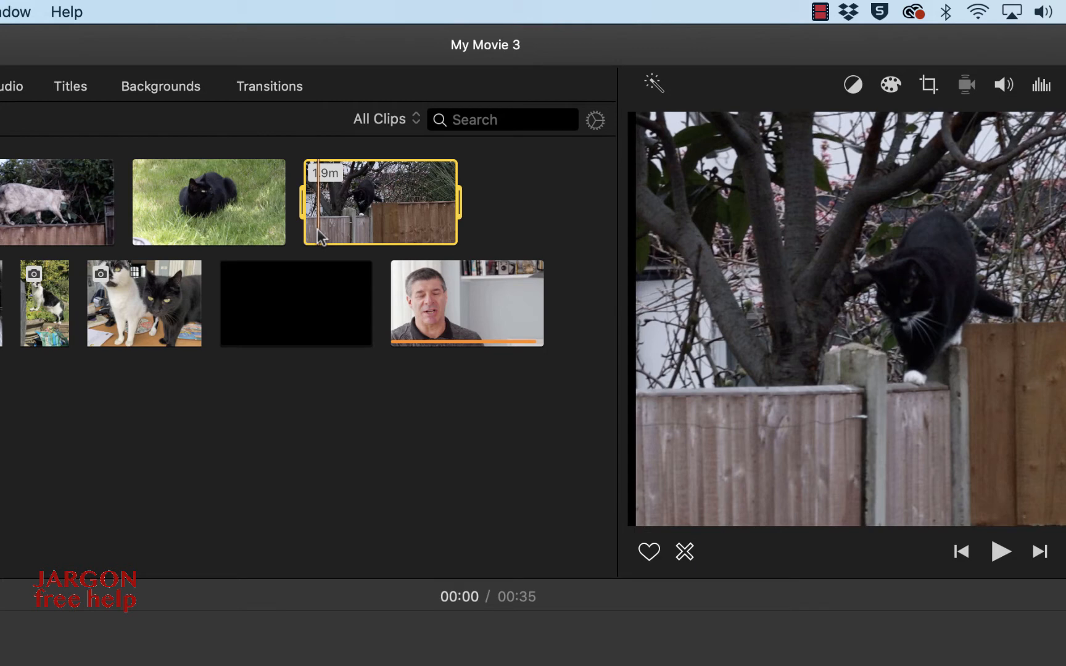
pyautogui.press('i')
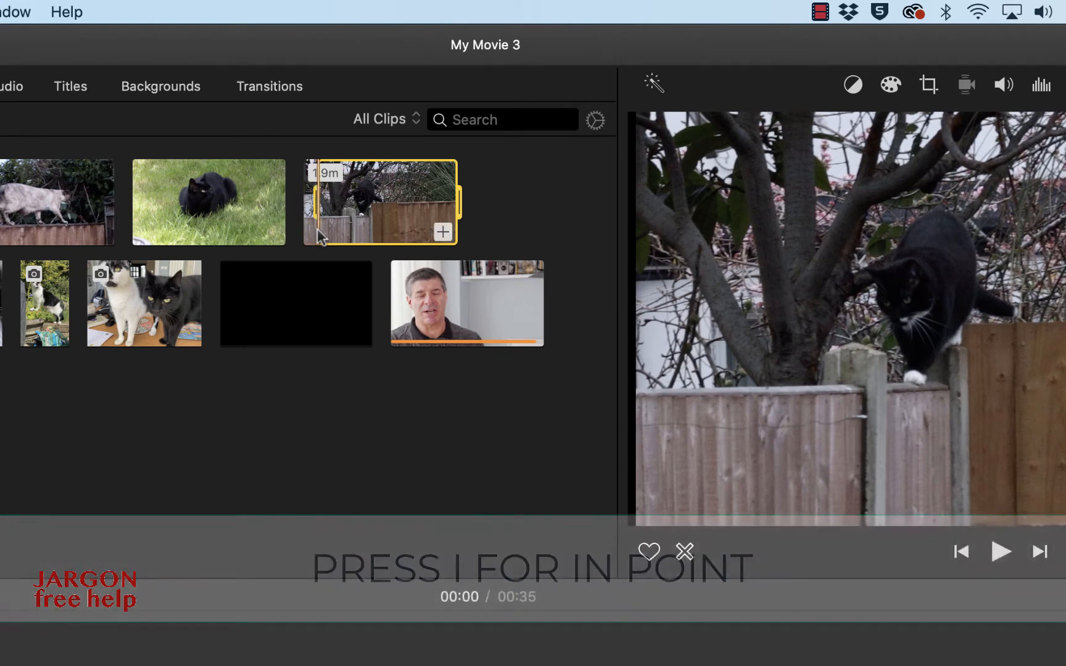
# Step: Play on from the in point, set the fence clip's out point and add the marked range after the talking clip in the timeline
pyautogui.press('space')
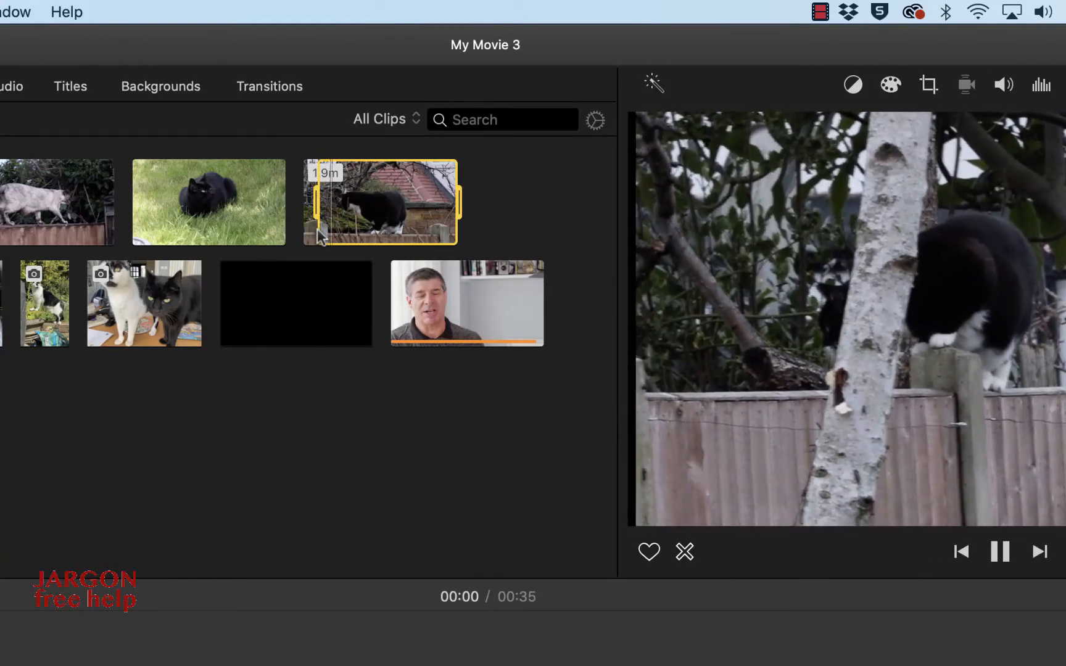
pyautogui.press('space')
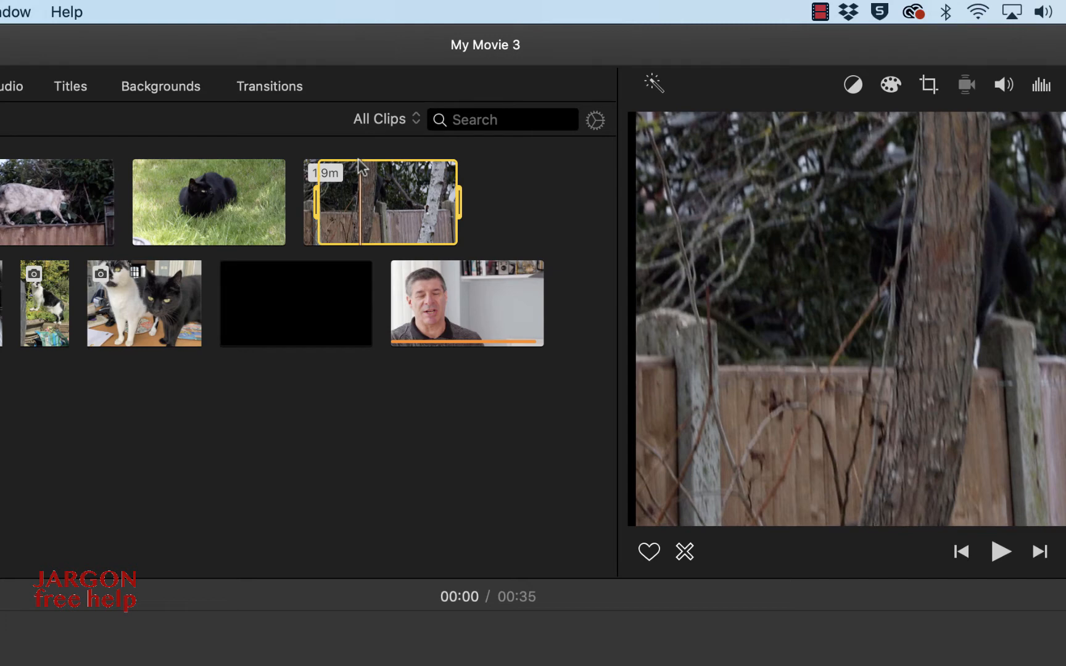
pyautogui.press('o')
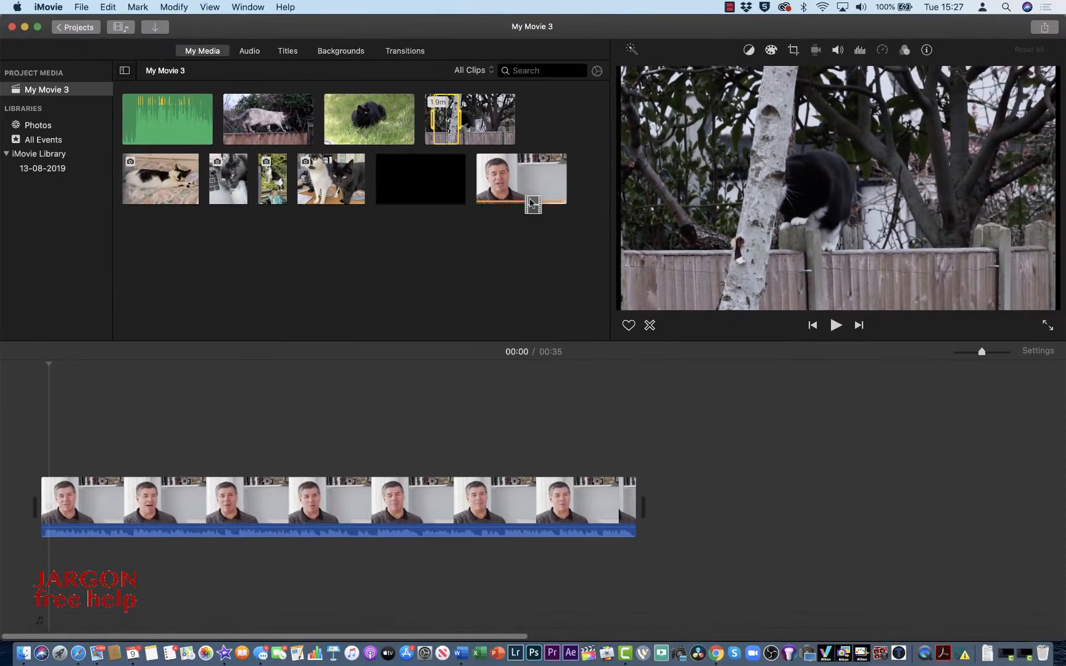
pyautogui.moveTo(532, 203); pyautogui.dragTo(646, 506)
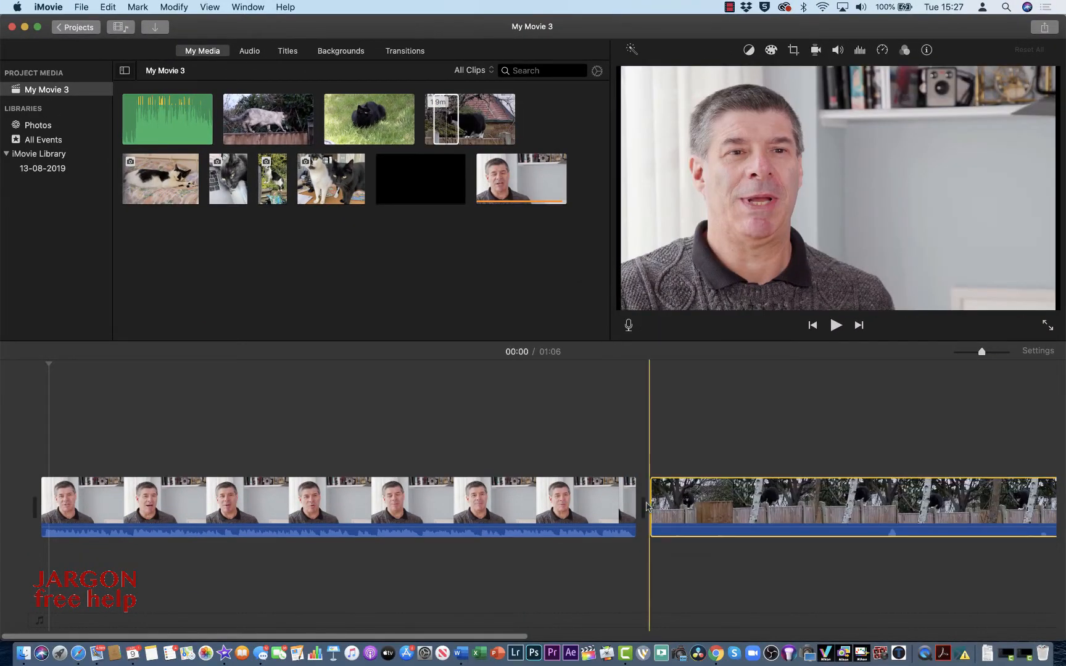
# Step: Play the timeline across the cut from the end of the talking clip into the fence cat clip
pyautogui.click(608, 382)
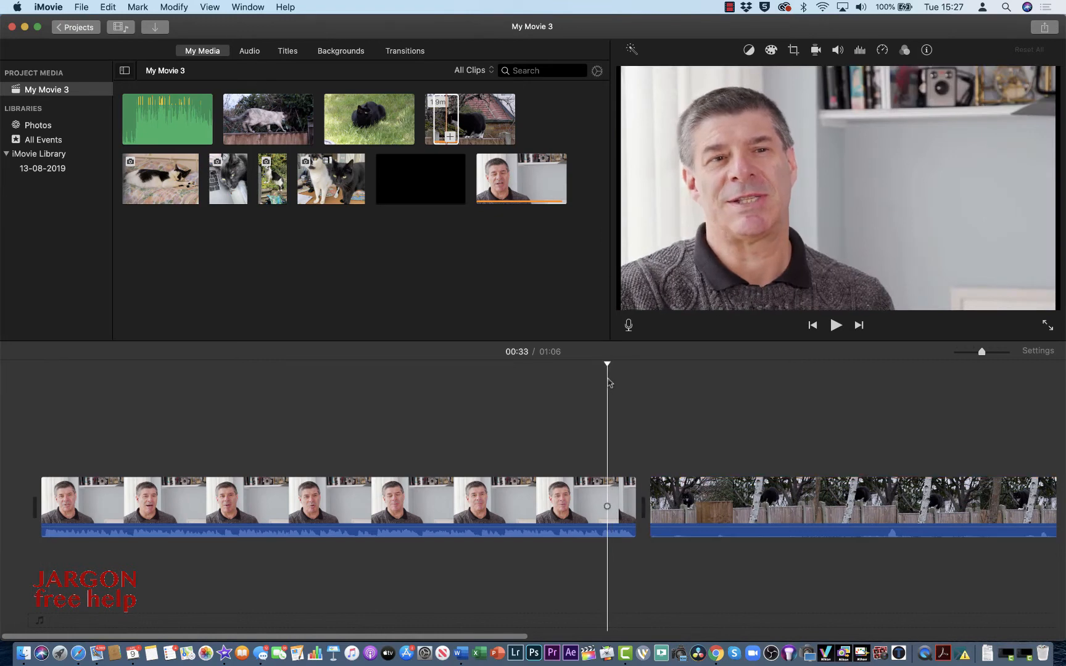
pyautogui.press('space')
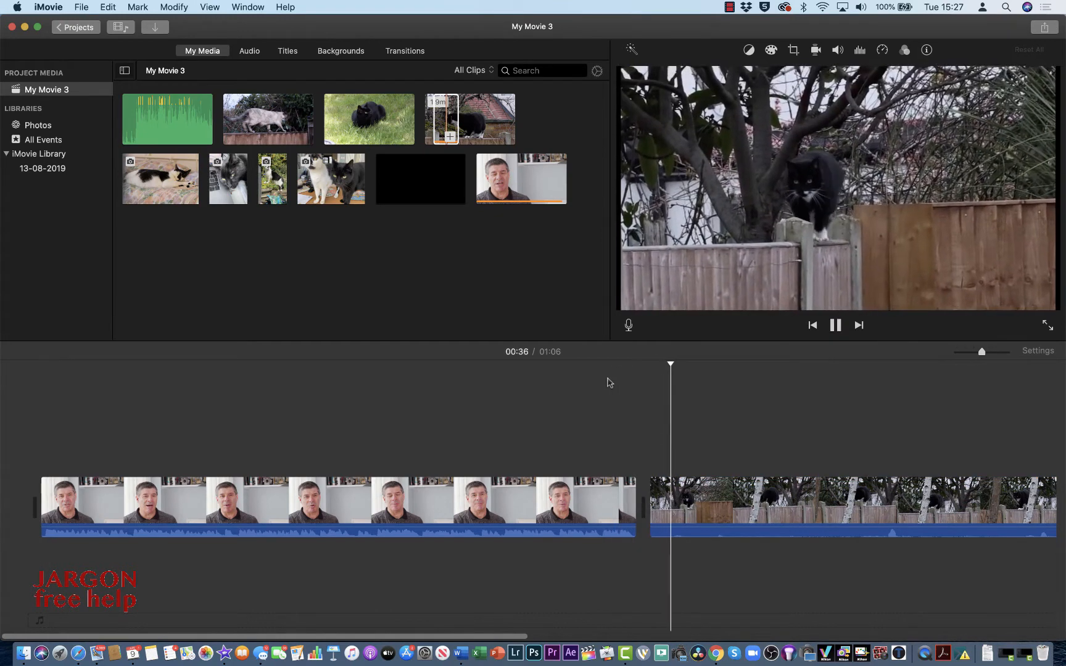
pyautogui.press('space')
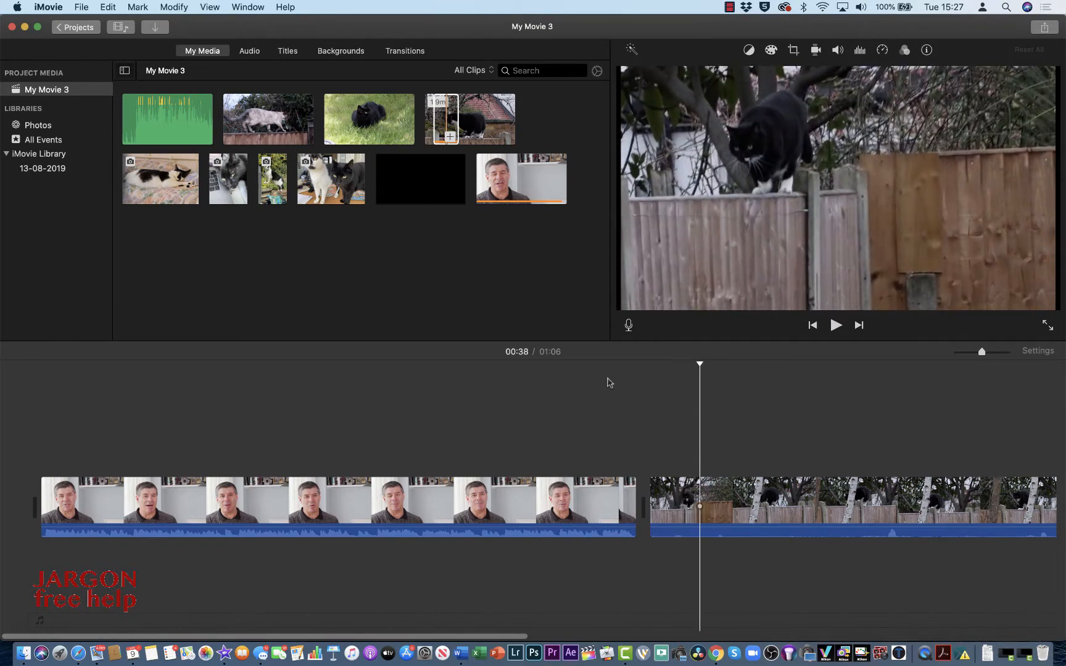
# Step: Play and mark a short section near the beginning of the black cat grass clip, and add it to the end of the timeline
pyautogui.hscroll(10, 632, 422)
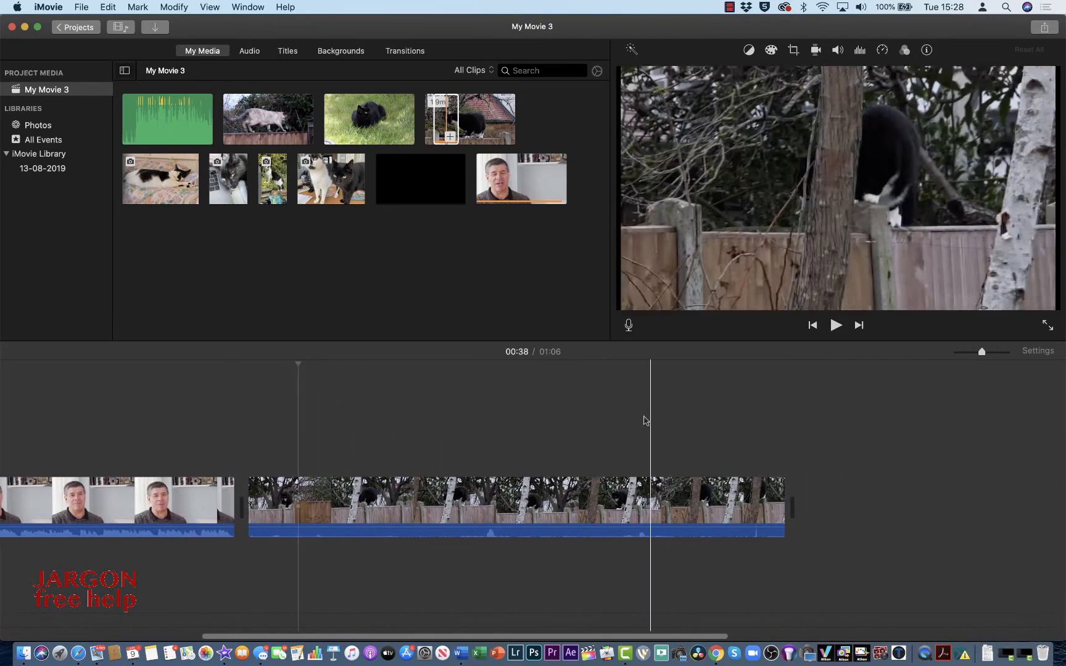
pyautogui.click(358, 114)
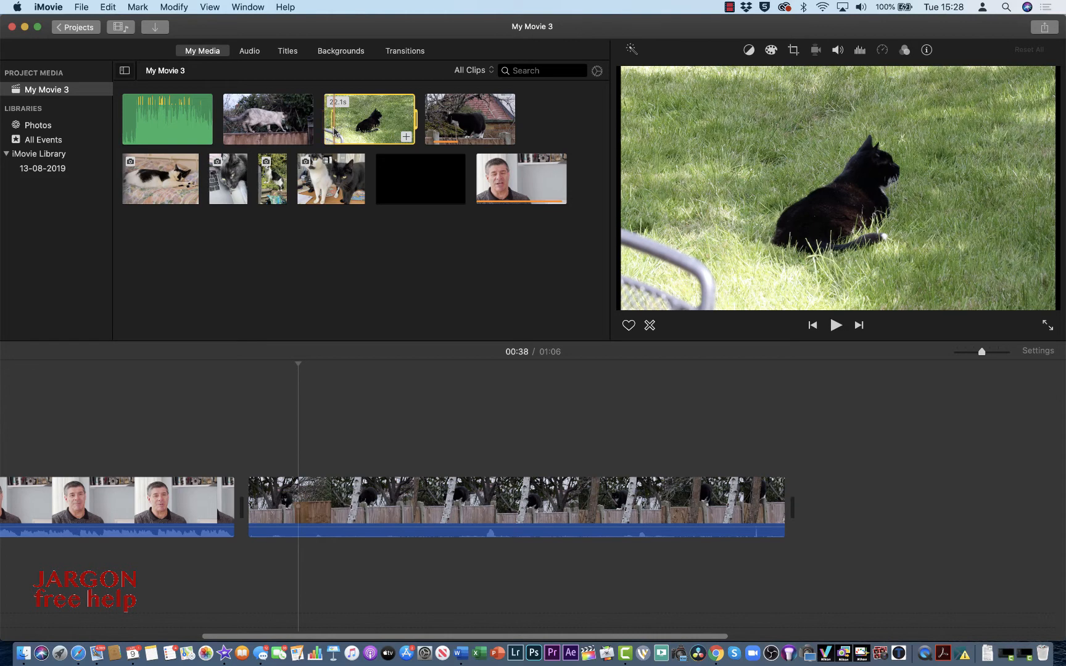
pyautogui.press('space')
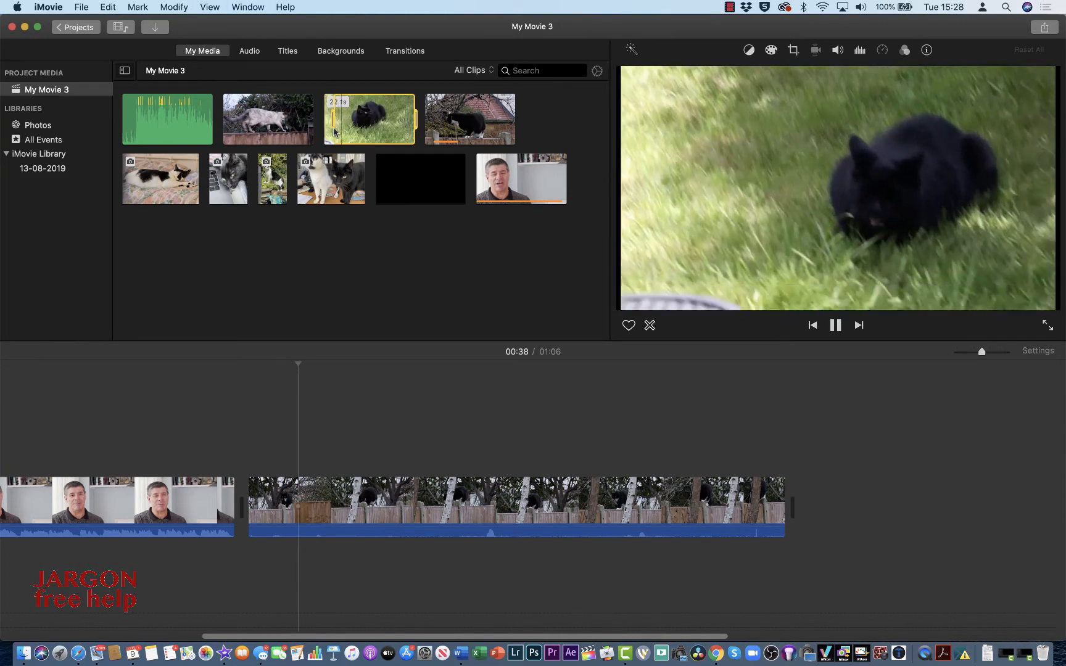
pyautogui.press('space')
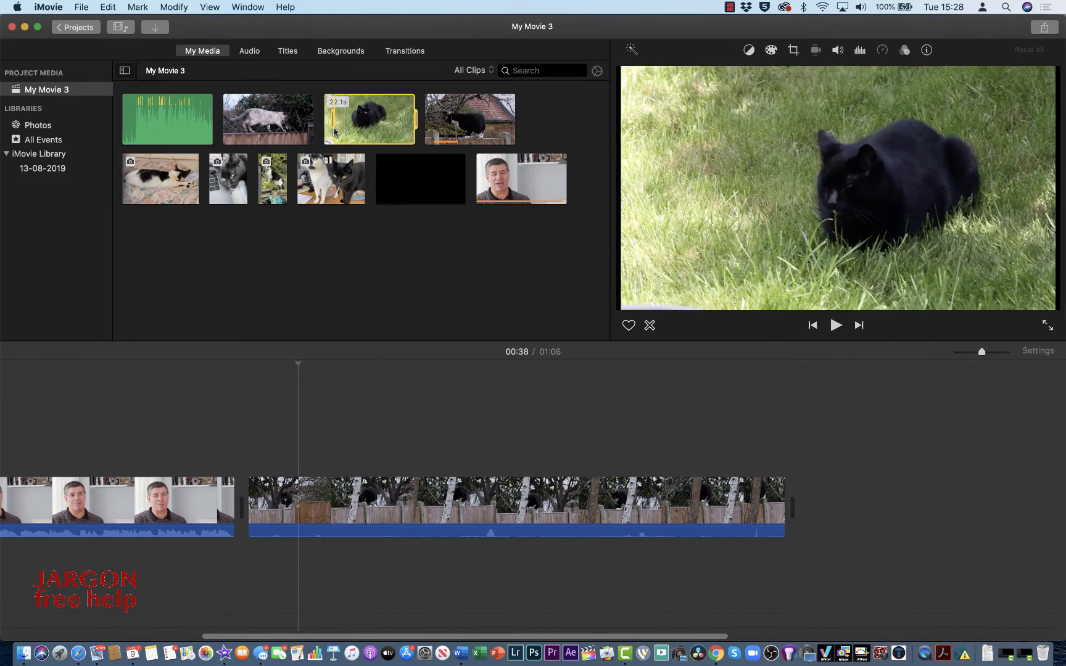
pyautogui.press('space')
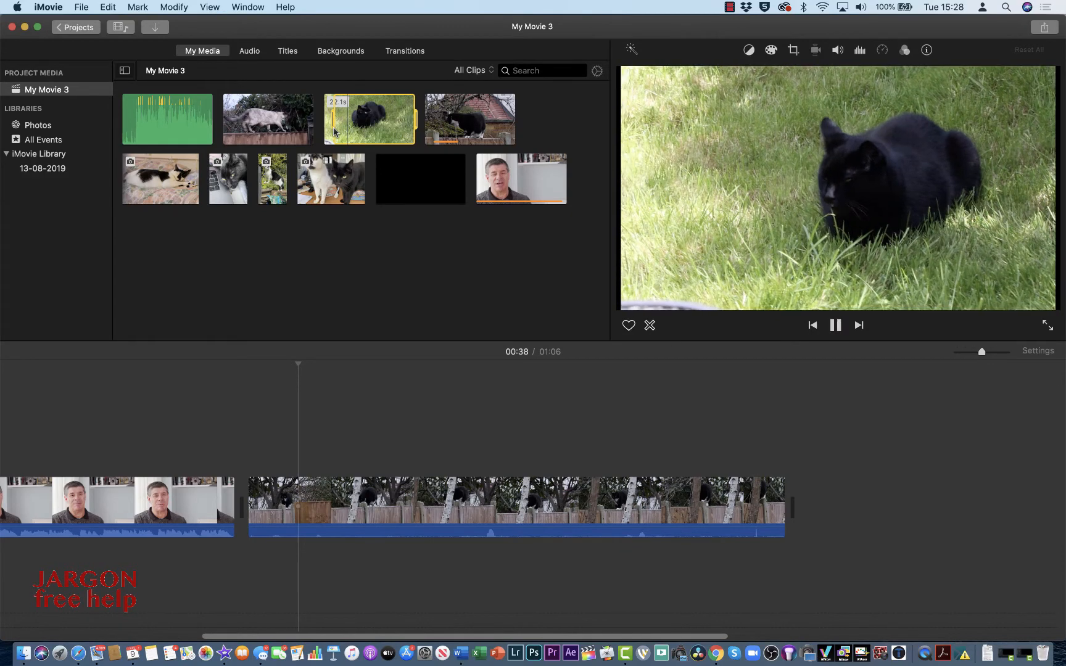
pyautogui.press('space')
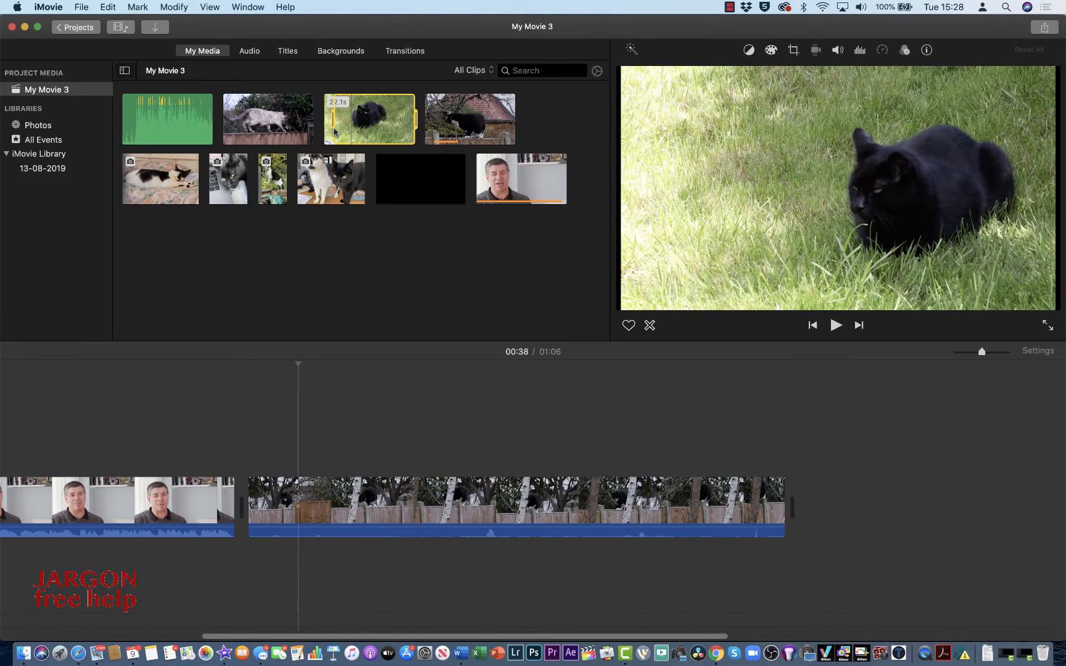
pyautogui.moveTo(334, 131); pyautogui.dragTo(837, 508)
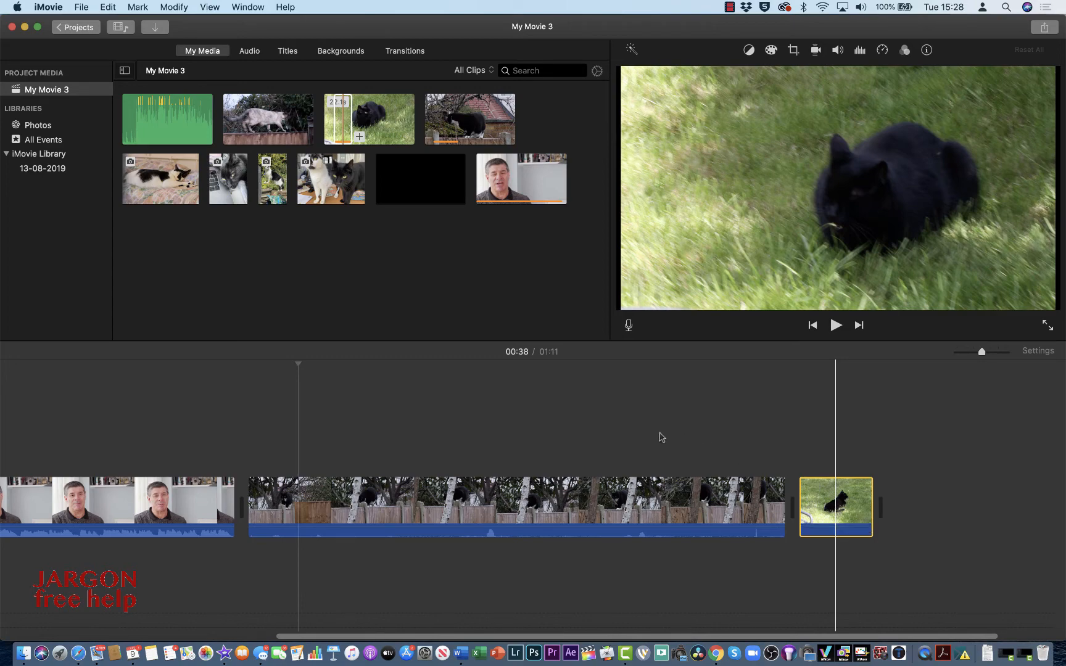
# Step: Move the black cat grass clip between the talking clip and the fence cat clip in the timeline
pyautogui.moveTo(833, 507); pyautogui.dragTo(257, 507)
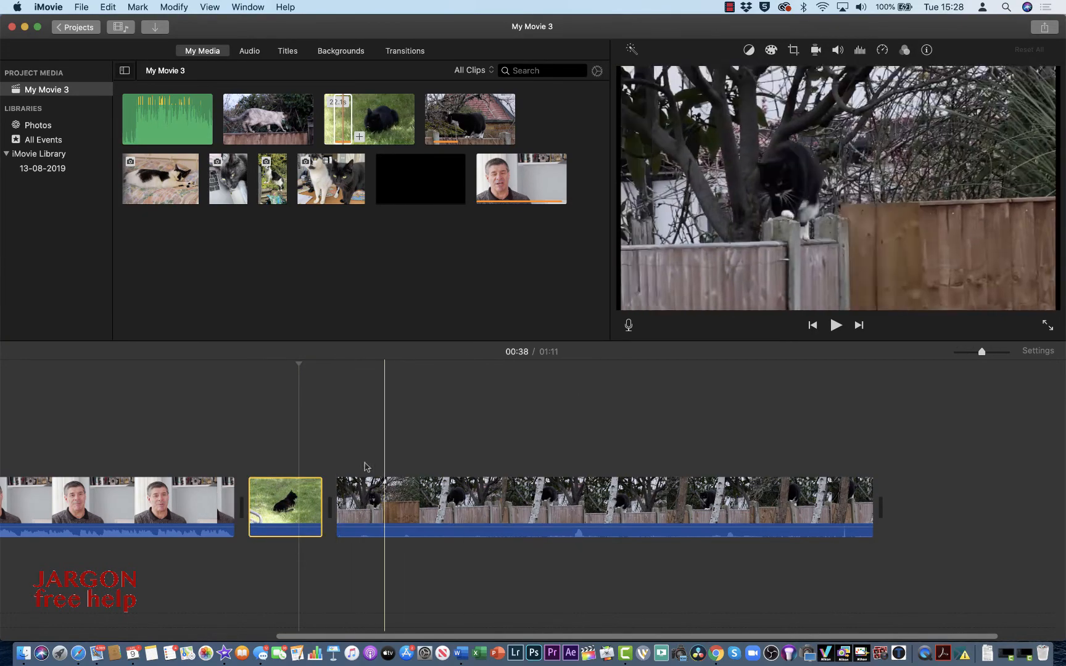
pyautogui.hscroll(-5, 292, 467)
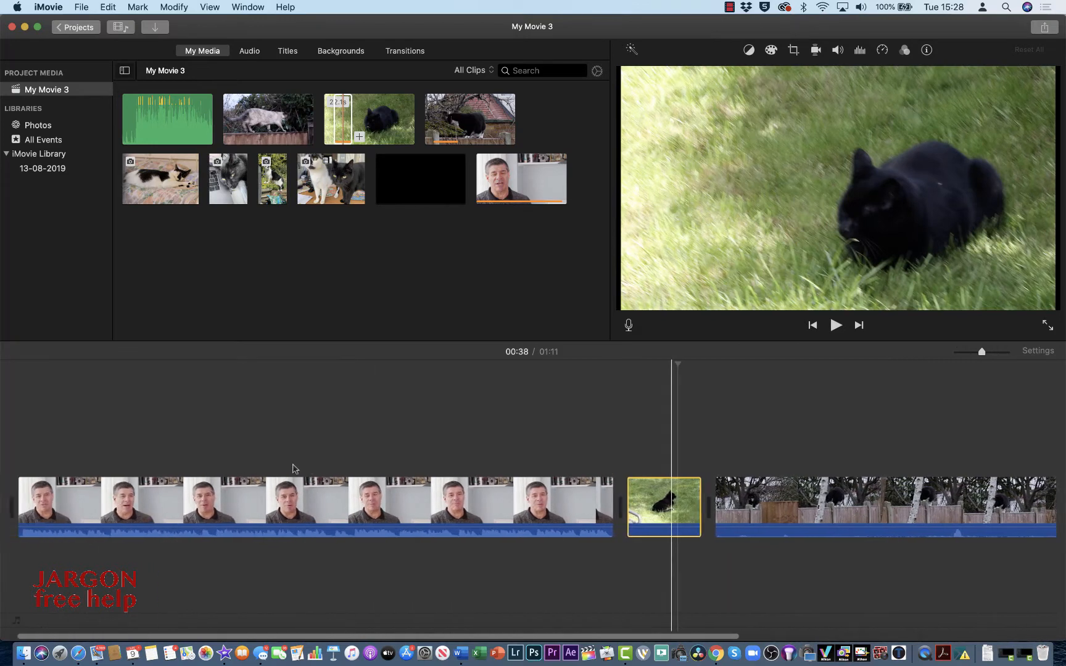
pyautogui.hscroll(-4, 292, 468)
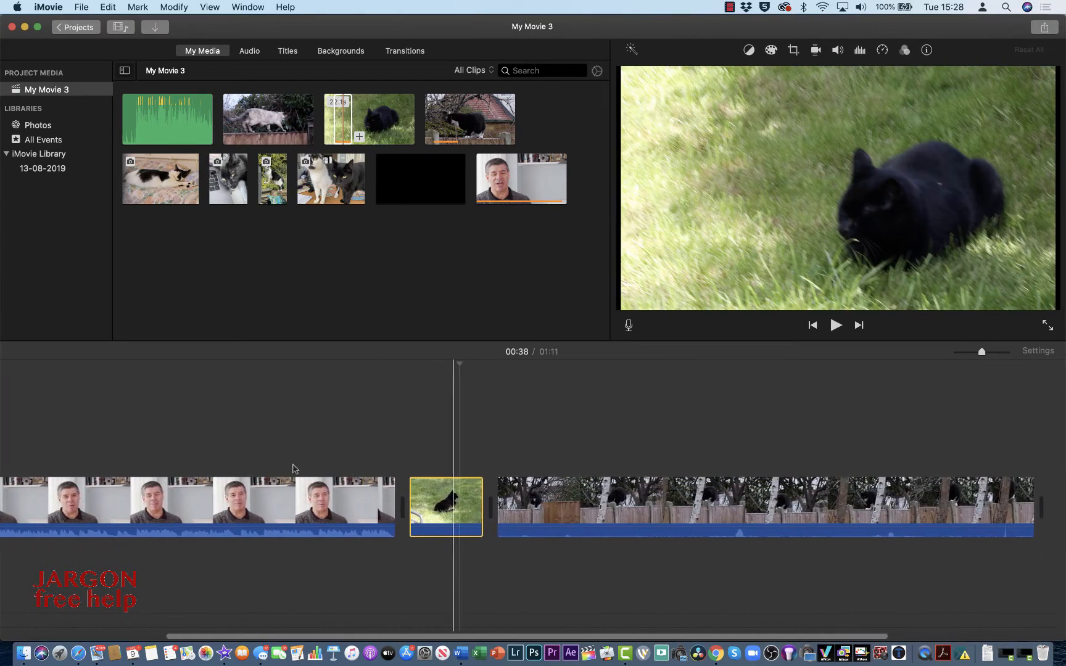
pyautogui.hscroll(-2, 293, 467)
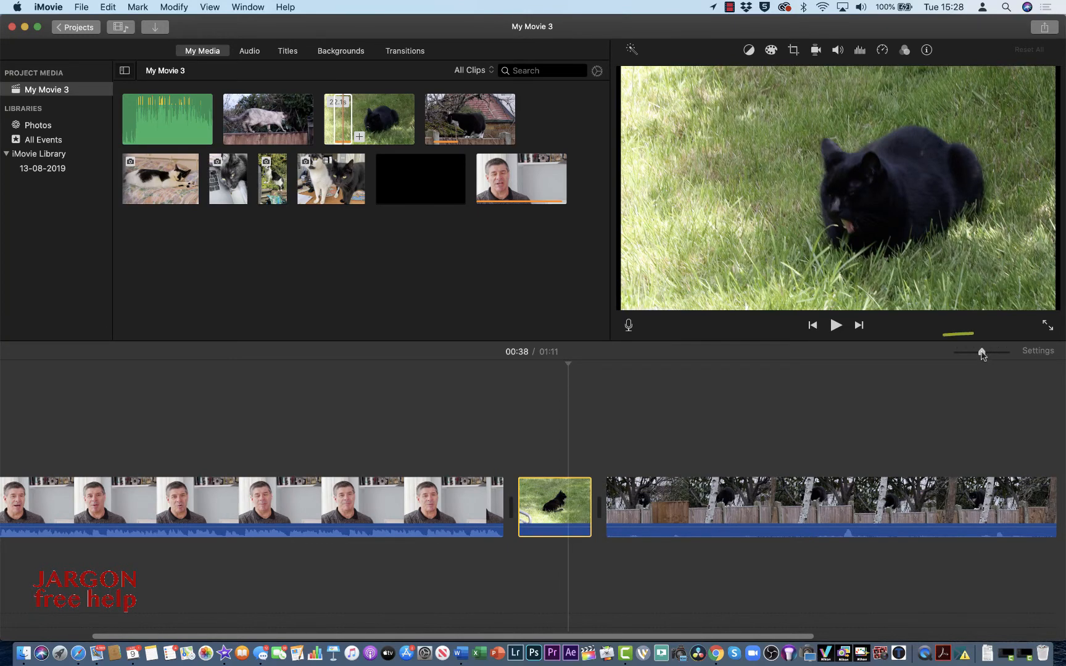
pyautogui.moveTo(981, 353)
pyautogui.mouseDown()
pyautogui.moveTo(1008, 361)
pyautogui.moveTo(976, 358)
pyautogui.mouseUp()
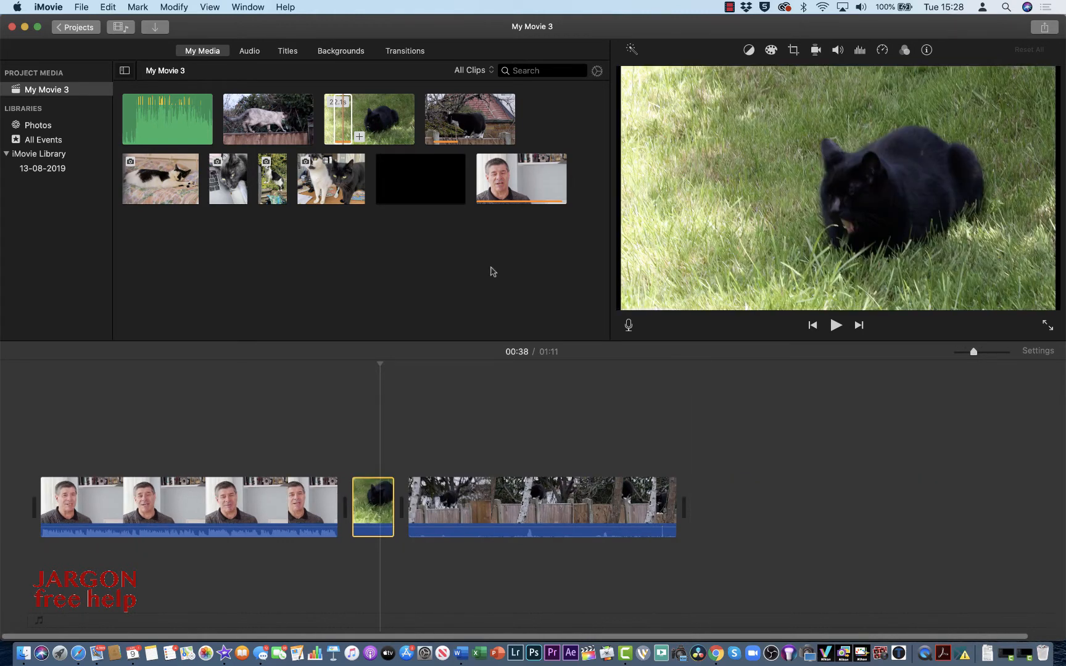
# Step: Mark in and out points around a middle section of the pale cat clip and add that section to the end of the timeline
pyautogui.click(270, 131)
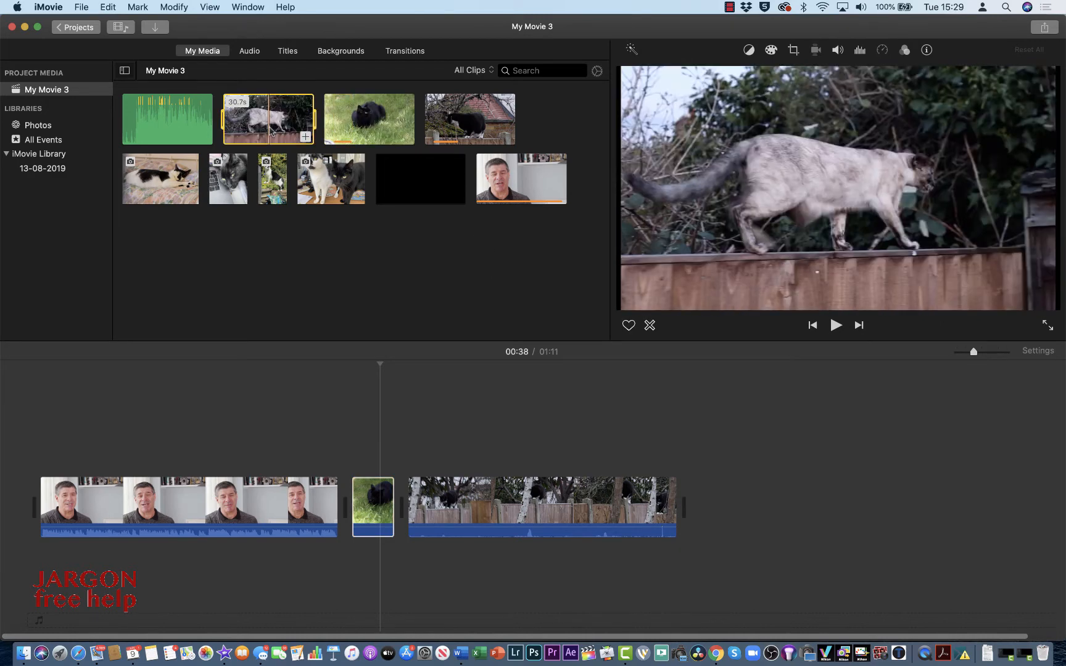
pyautogui.click(270, 131)
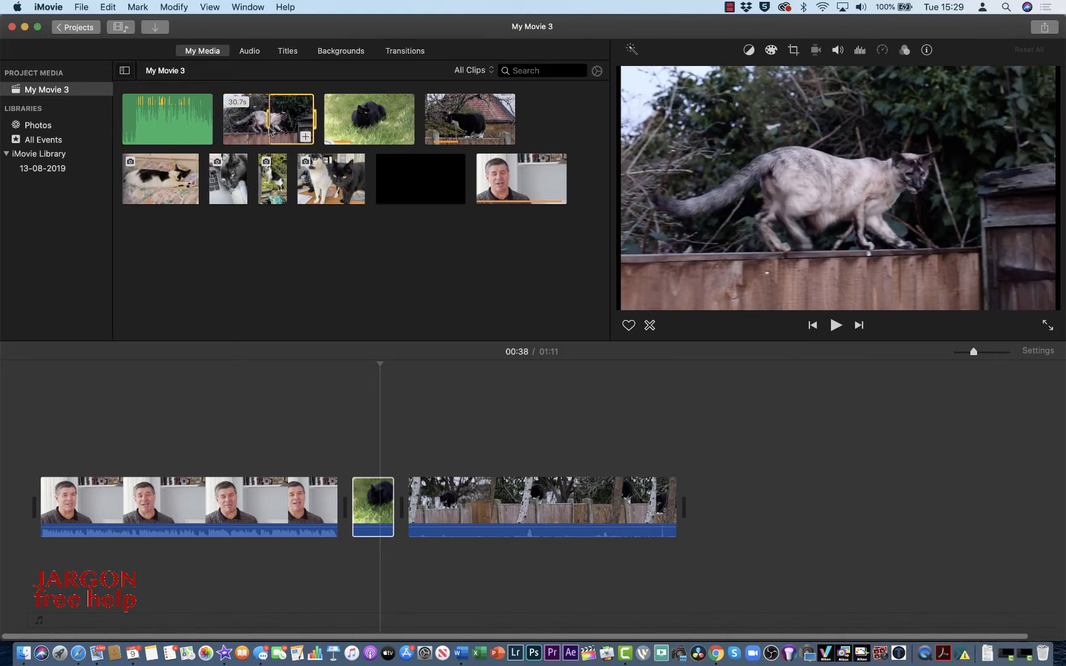
pyautogui.press('space')
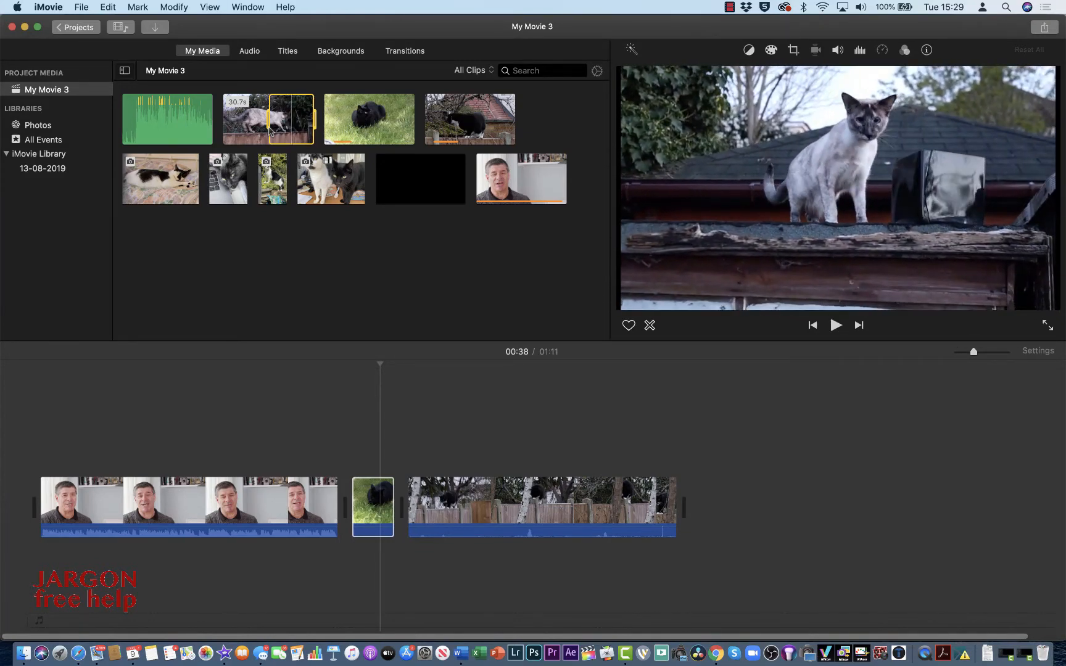
pyautogui.press('o')
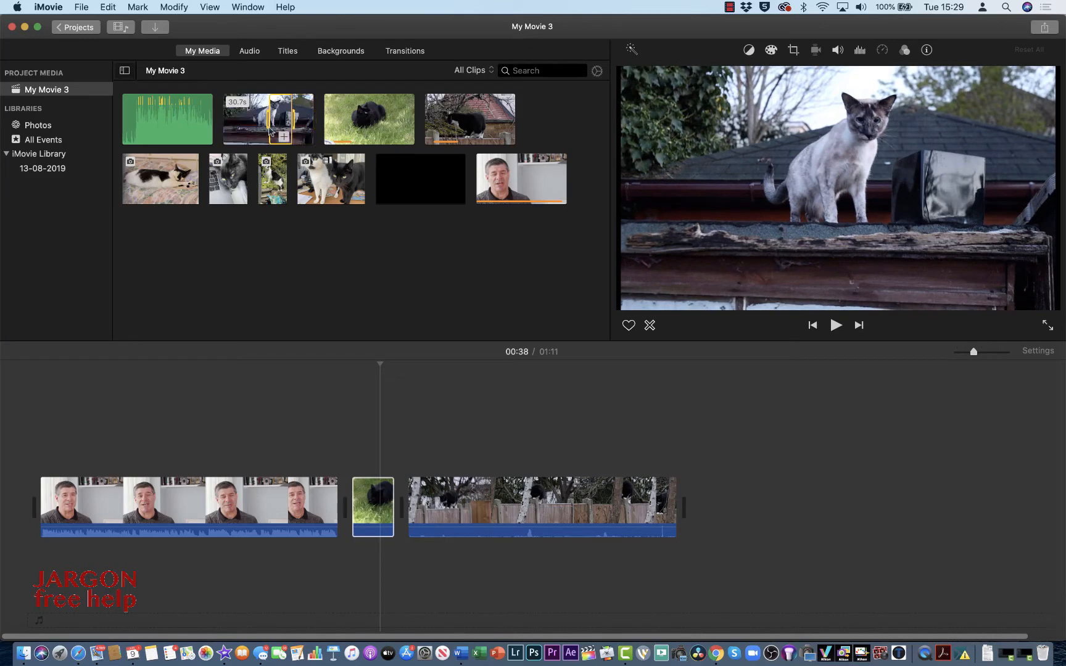
pyautogui.moveTo(279, 123); pyautogui.dragTo(728, 503)
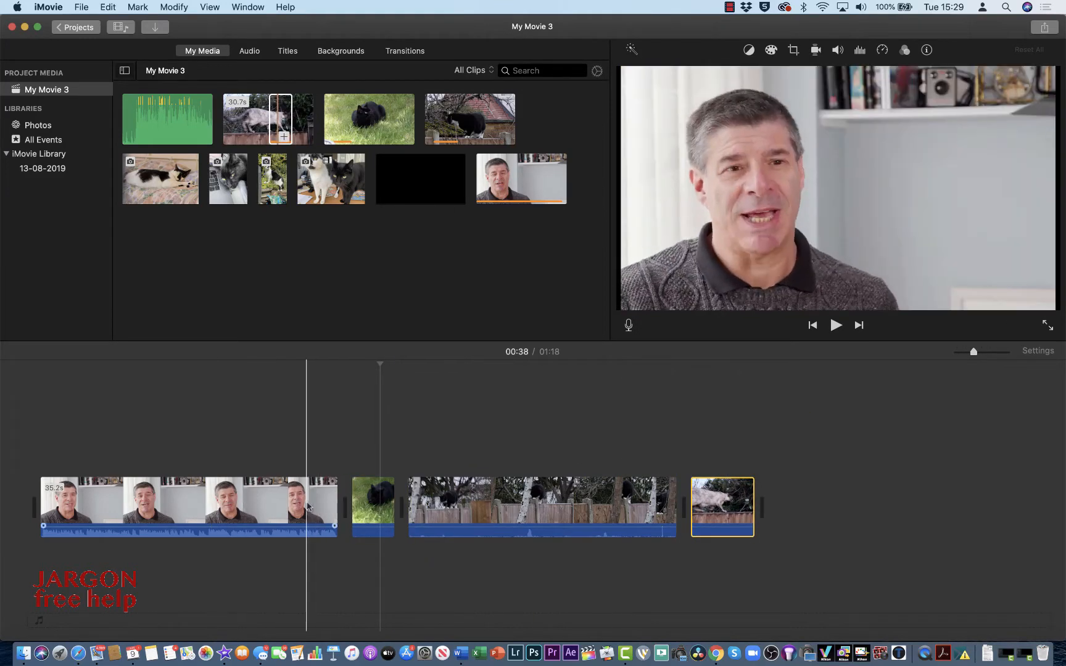
# Step: Extend the end of the fence cat clip in the timeline by about 2 seconds
pyautogui.click(673, 491)
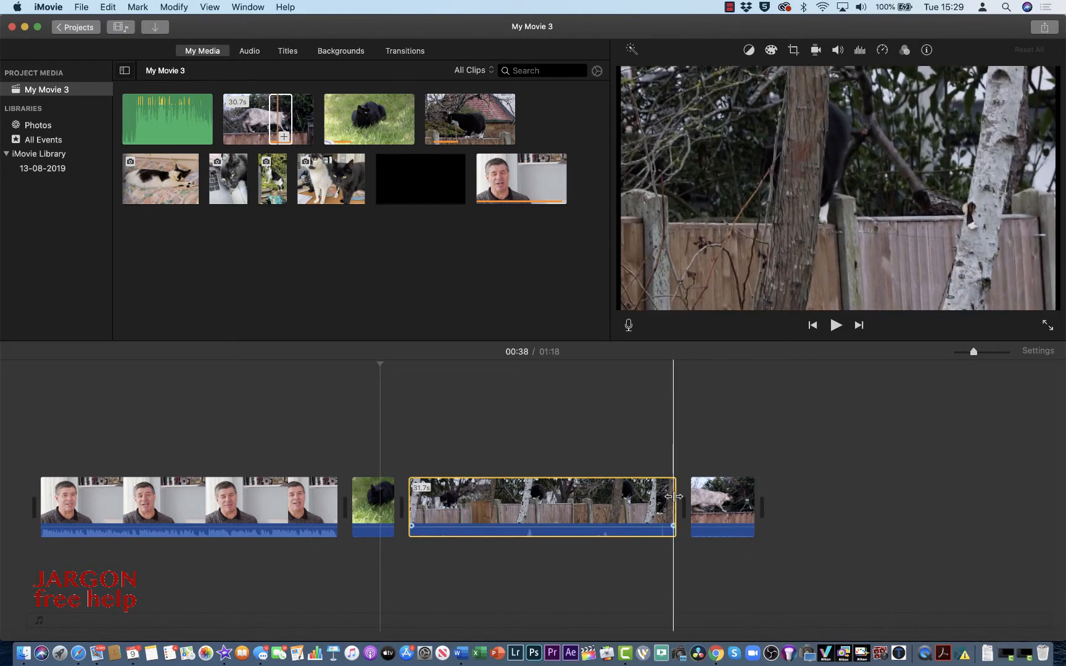
pyautogui.moveTo(673, 496)
pyautogui.mouseDown()
pyautogui.moveTo(658, 498)
pyautogui.moveTo(690, 499)
pyautogui.mouseUp()
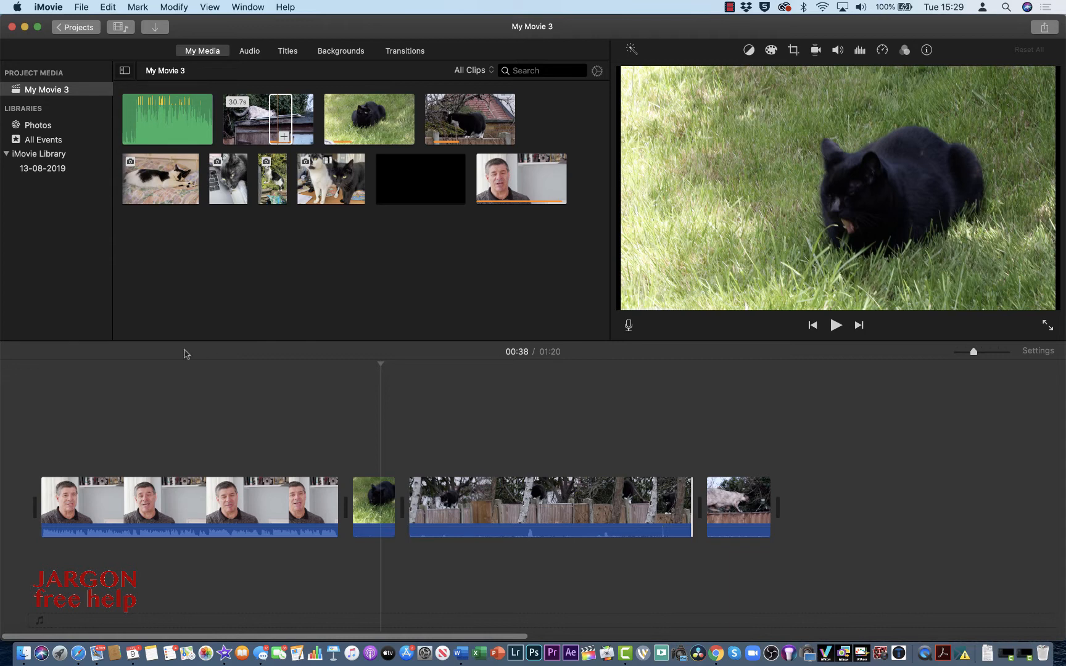
# Step: Play the start of the timeline and the cuts from the talking clip through the black cat grass clip into the fence cat clip
pyautogui.click(33, 360)
pyautogui.press('space')
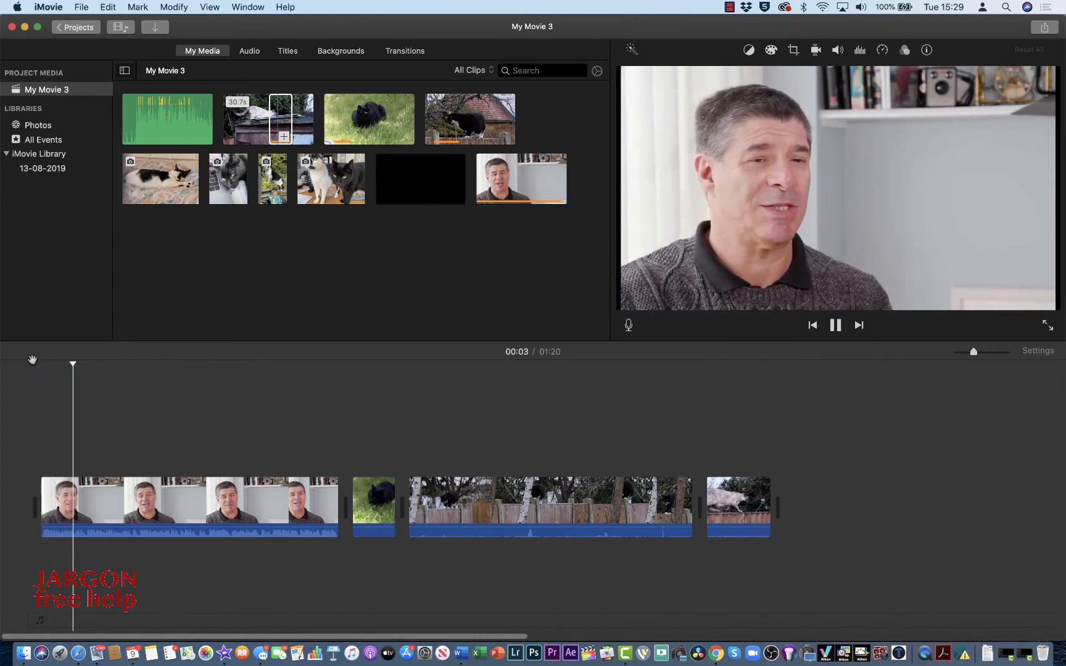
pyautogui.press('space')
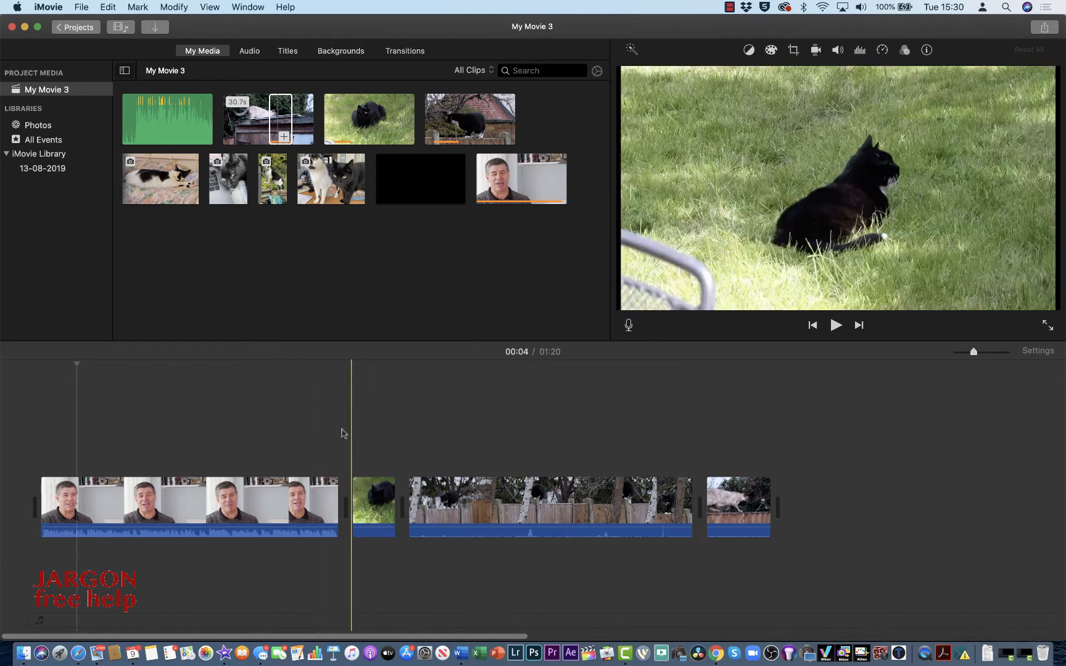
pyautogui.click(322, 372)
pyautogui.press('space')
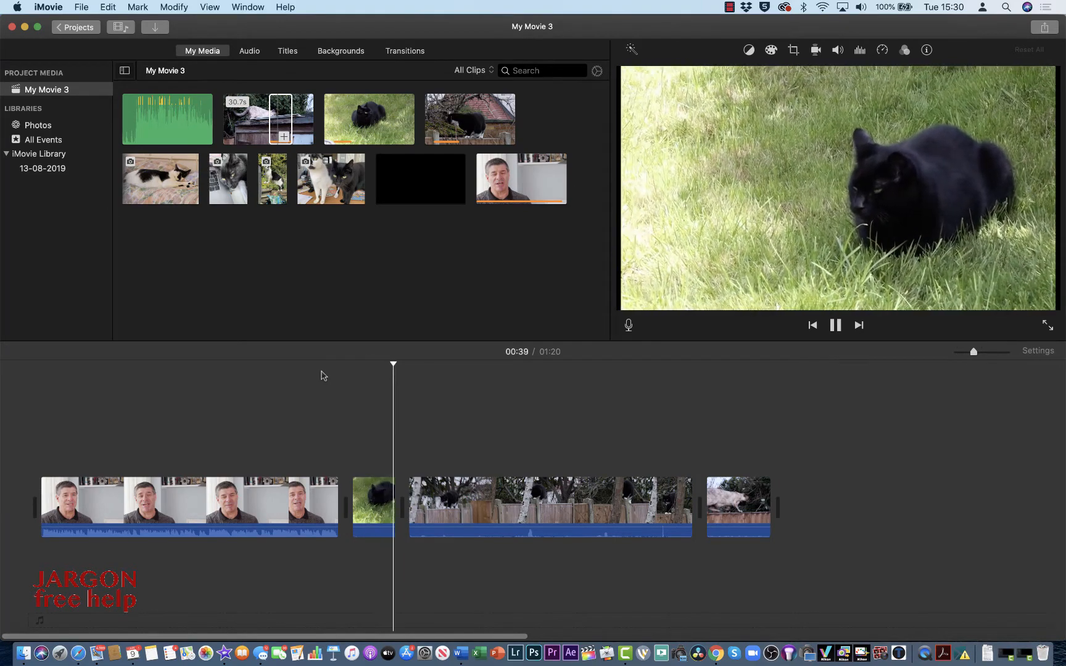
pyautogui.press('space')
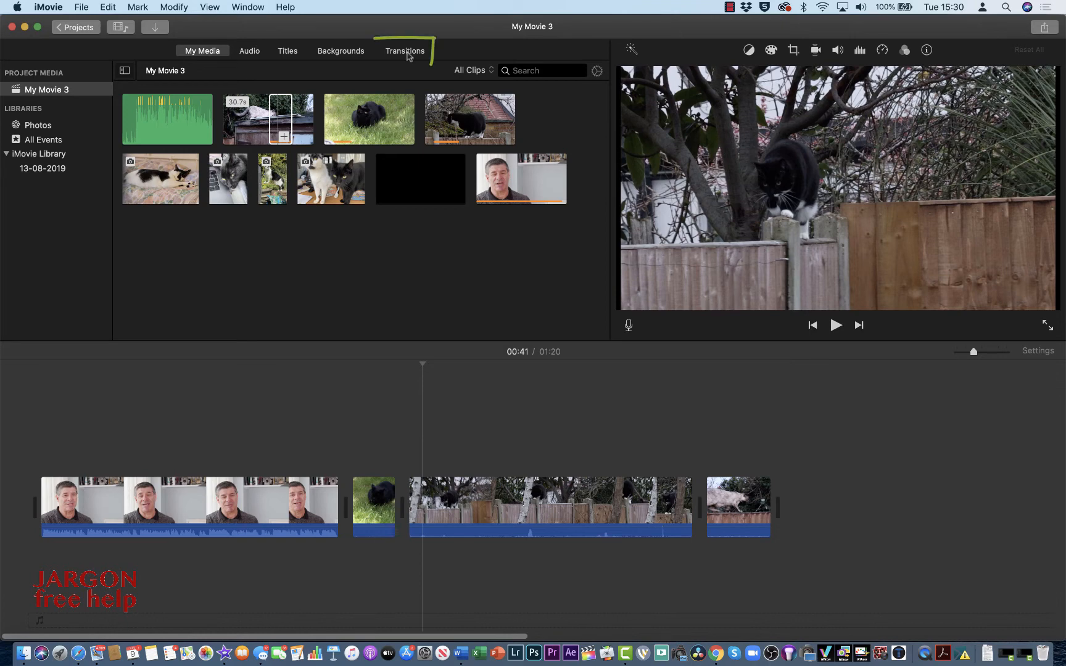
# Step: Add a Cross Dissolve transition between the talking clip and the black cat grass clip, and play across it
pyautogui.click(407, 55)
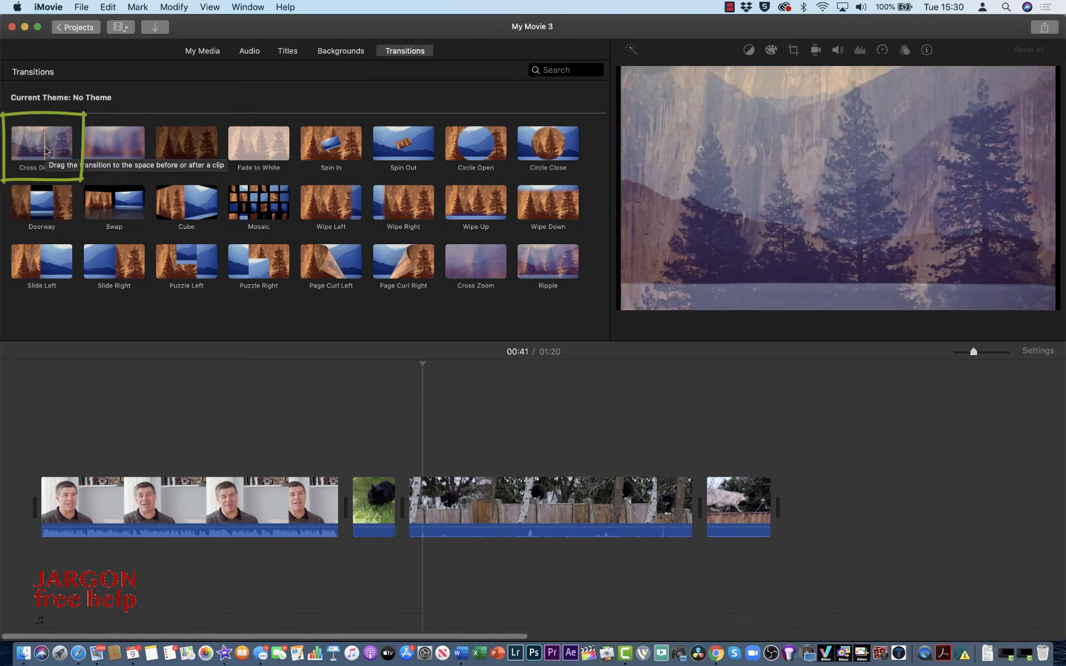
pyautogui.moveTo(45, 147); pyautogui.dragTo(340, 501)
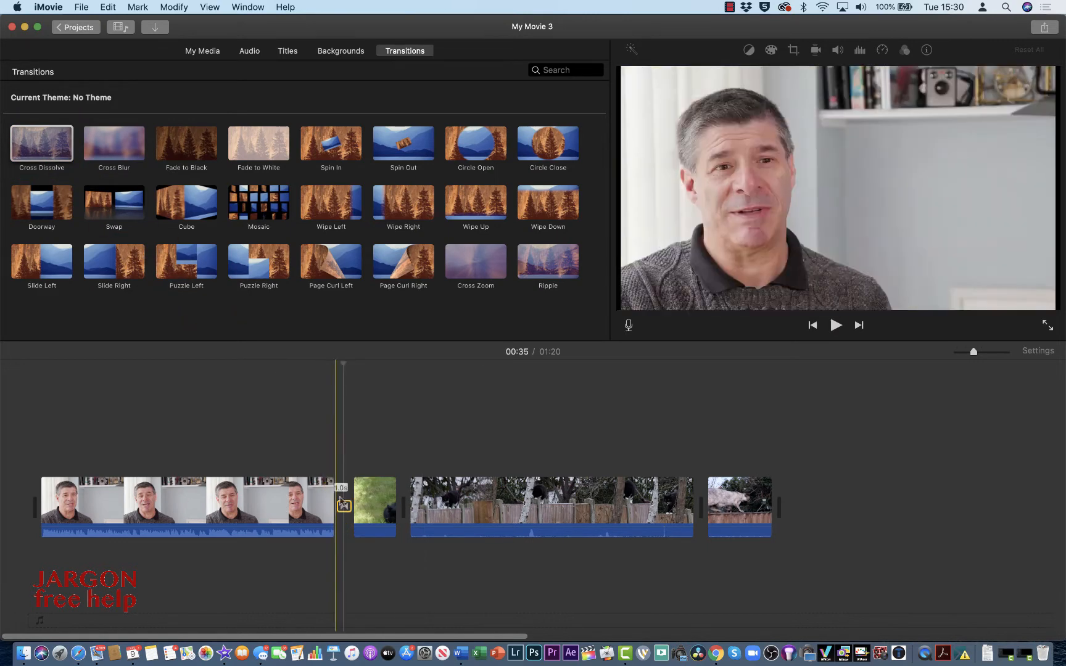
pyautogui.click(323, 367)
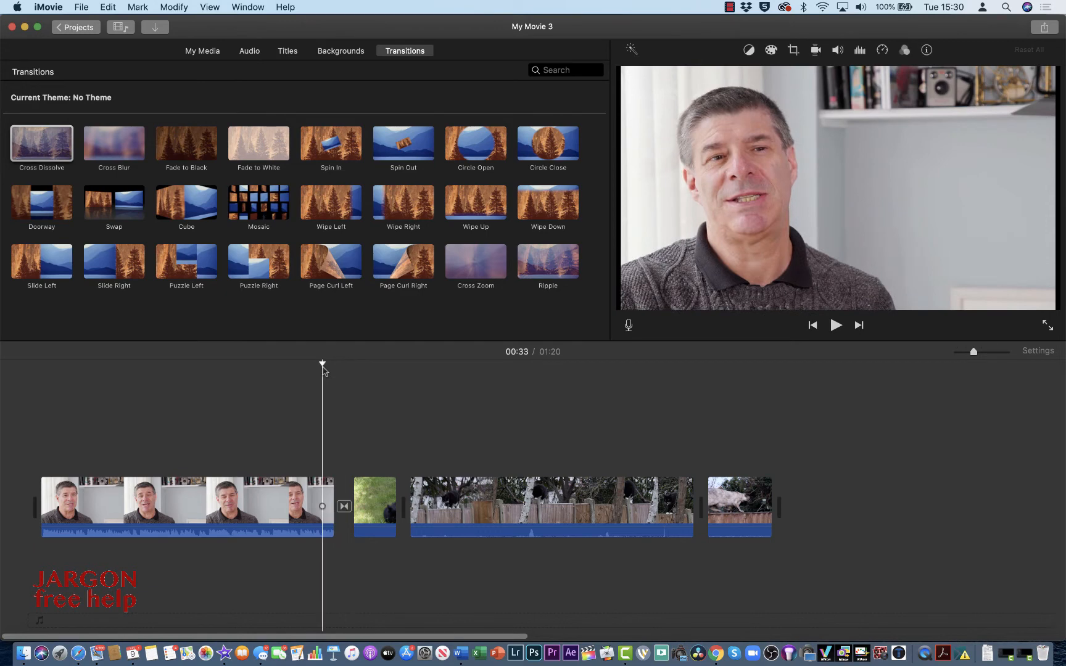
pyautogui.press('space')
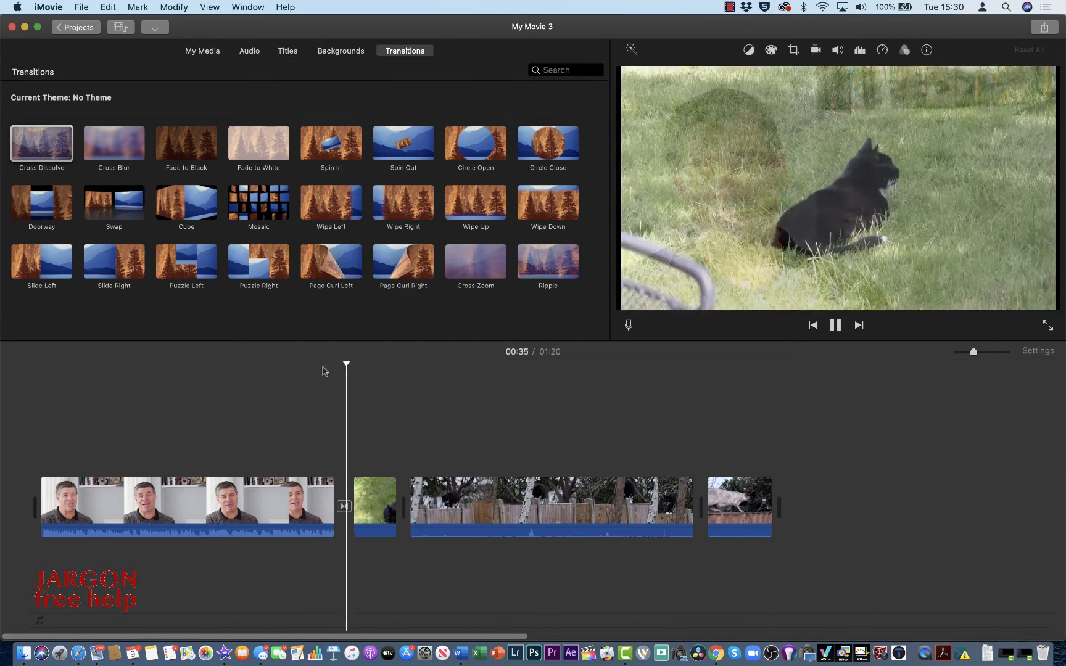
pyautogui.press('space')
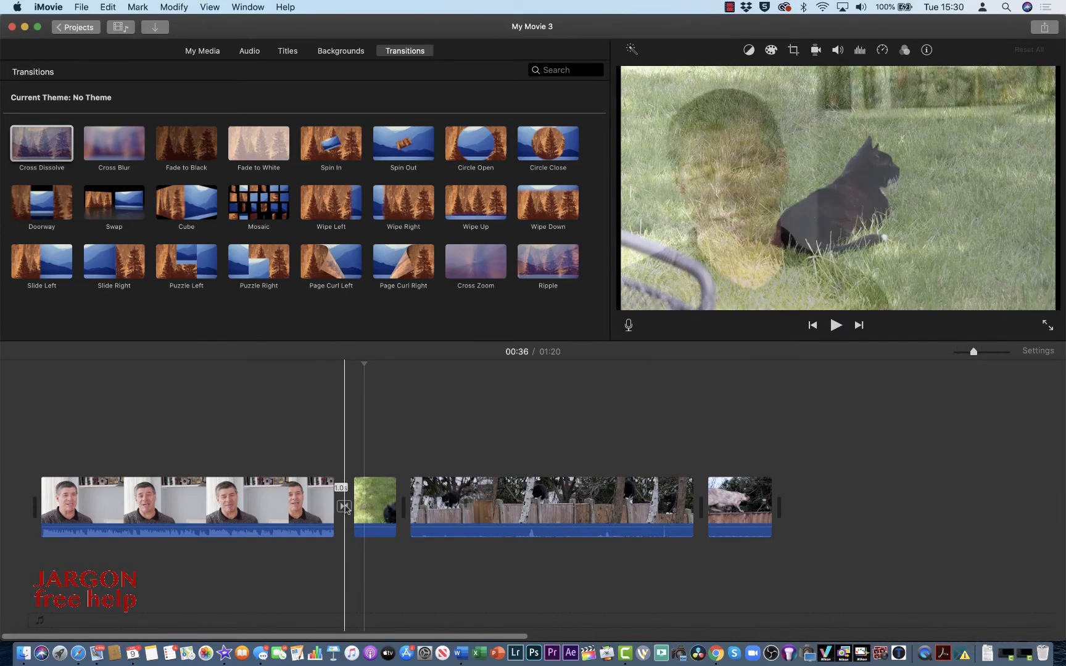
# Step: Delete the Cross Dissolve transition after the talking clip and put it back at the same cut
pyautogui.click(345, 507)
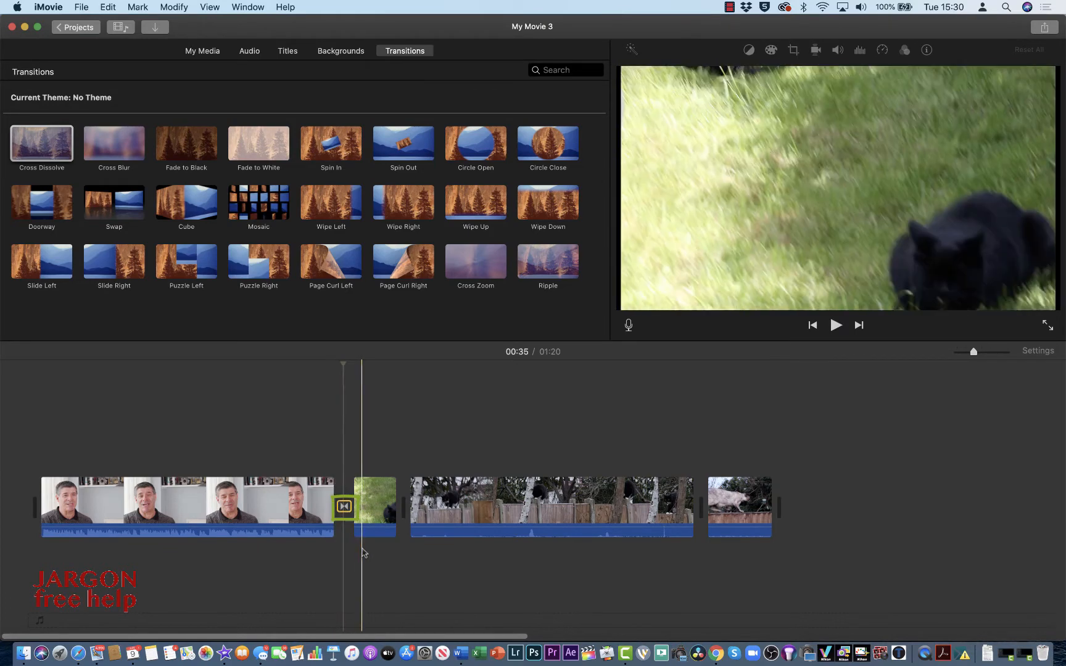
pyautogui.press('Delete')
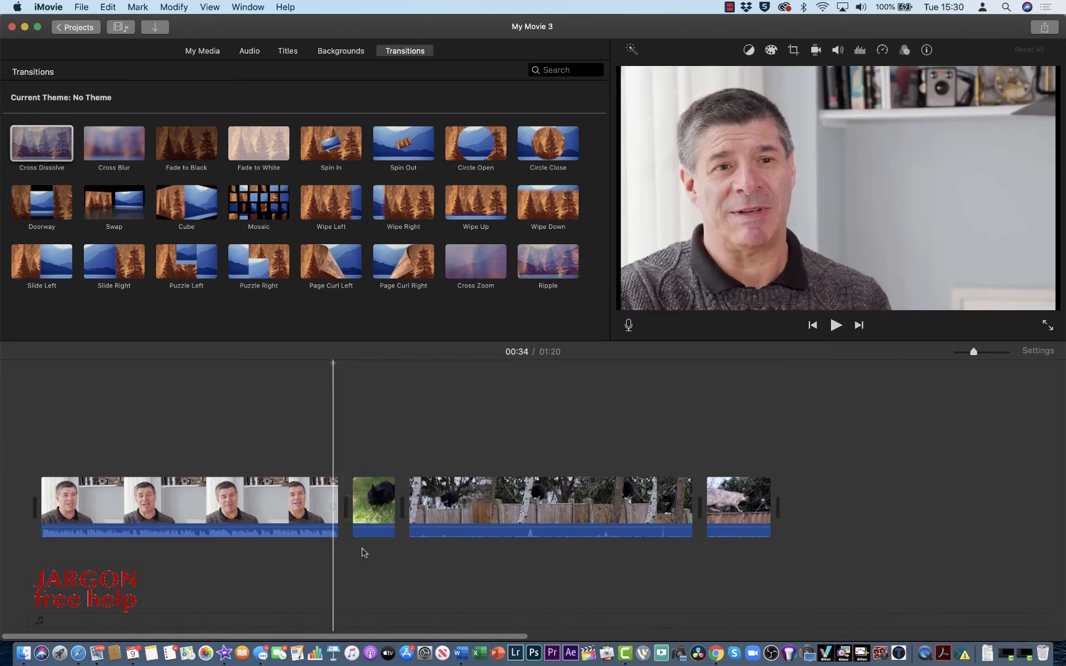
pyautogui.moveTo(46, 157); pyautogui.dragTo(339, 521)
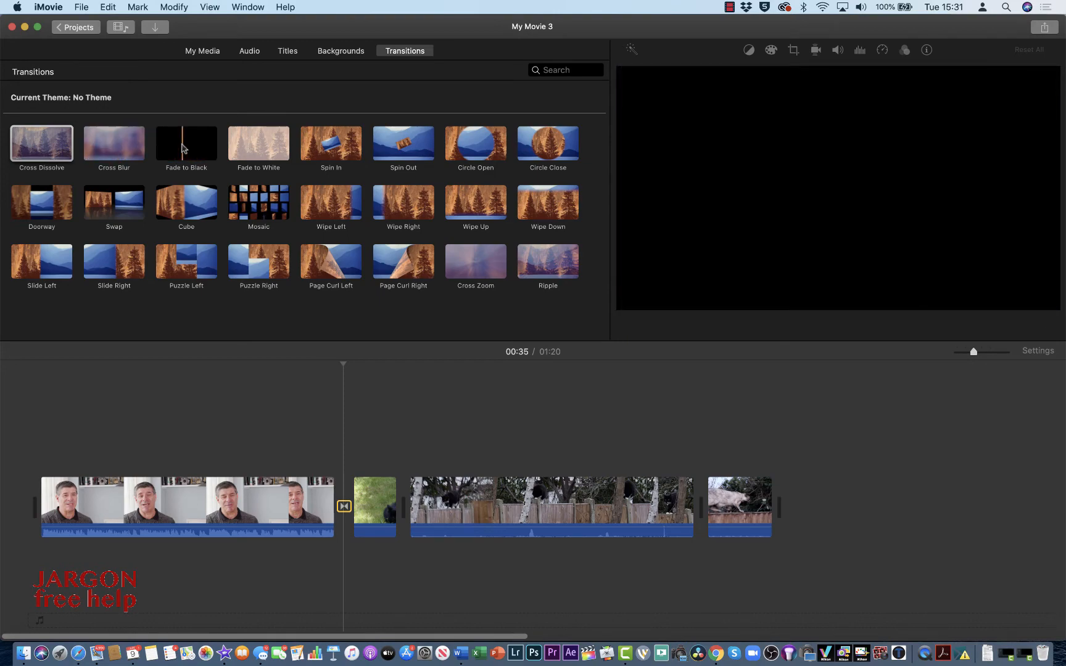
# Step: Add a Spin In transition between the black cat grass clip and the fence cat clip, and play across it
pyautogui.moveTo(331, 145); pyautogui.dragTo(406, 507)
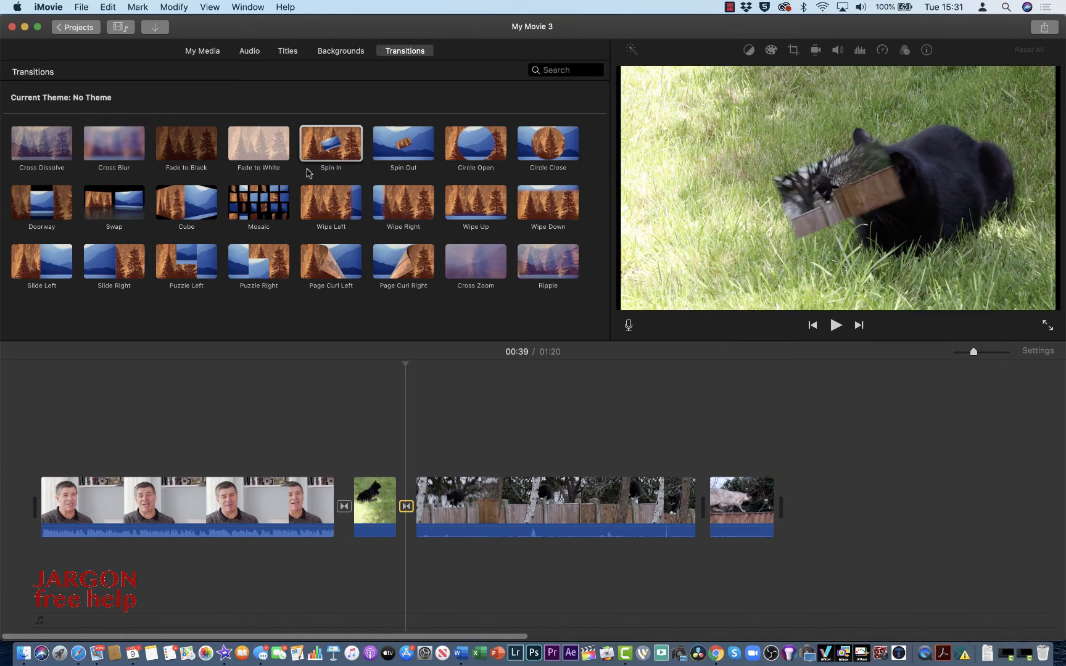
pyautogui.click(380, 369)
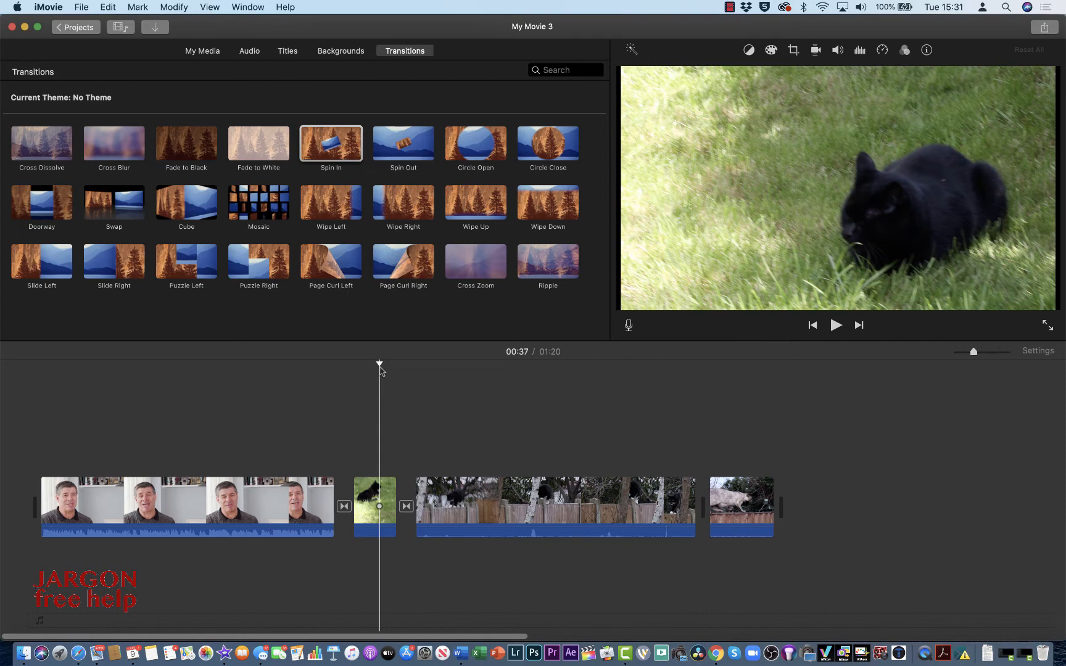
pyautogui.press('space')
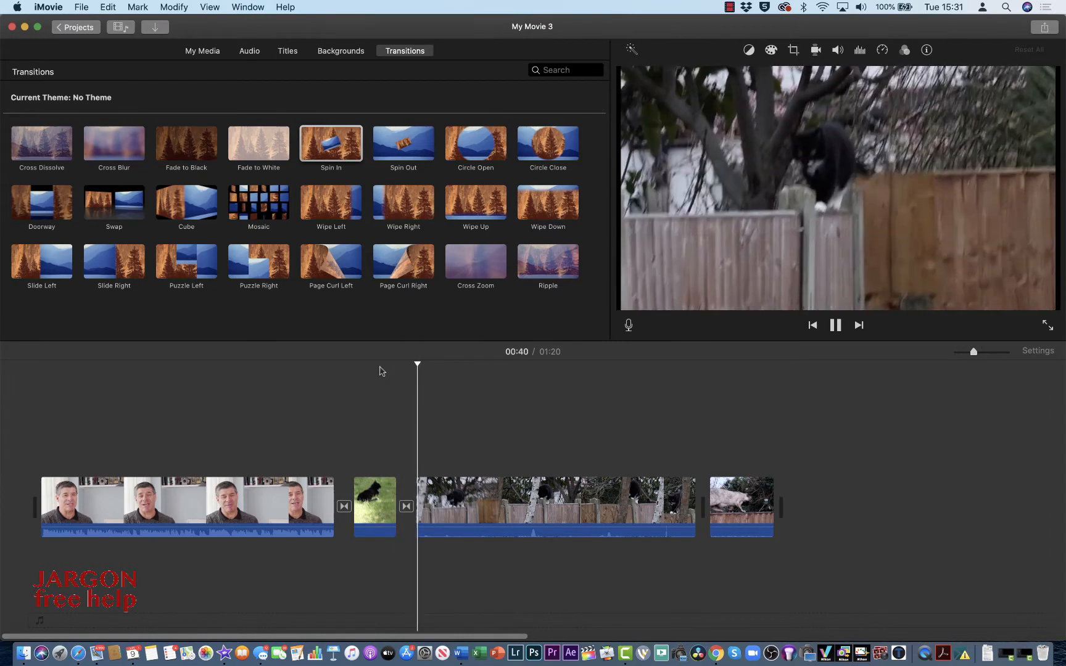
pyautogui.press('space')
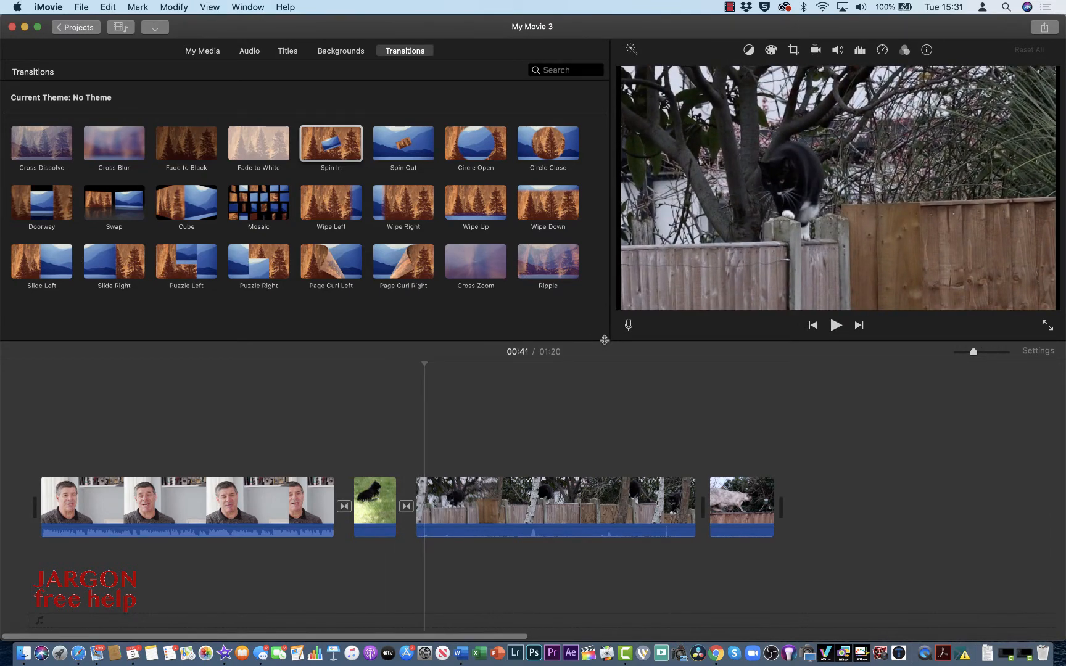
# Step: Add a Mosaic transition between the fence cat clip and the pale cat clip, and play across it
pyautogui.click(258, 206)
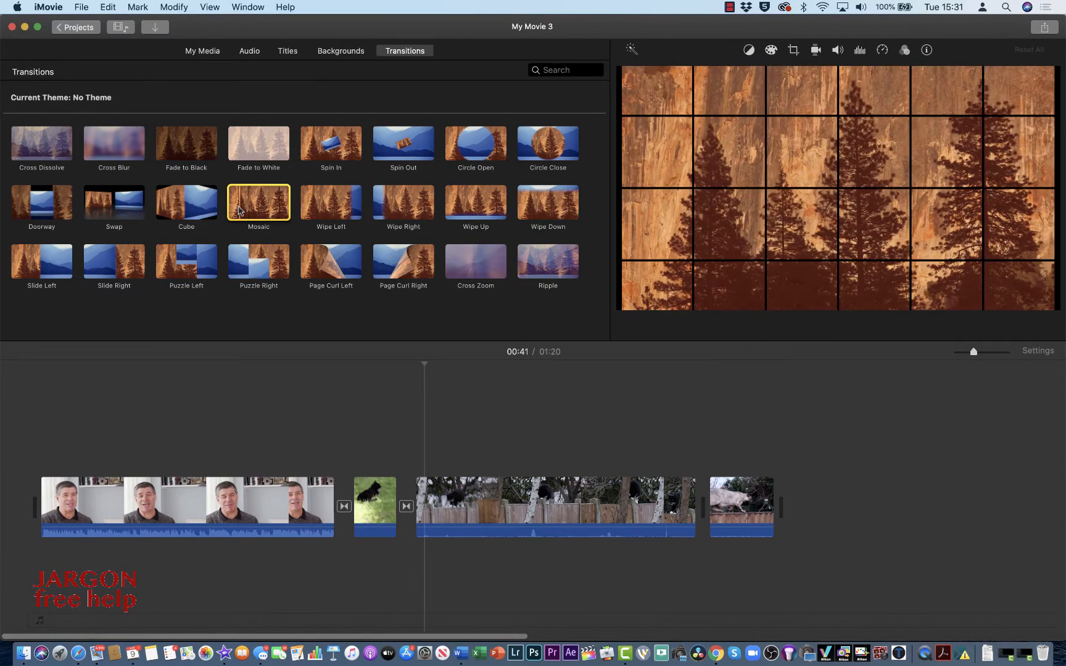
pyautogui.moveTo(242, 213); pyautogui.dragTo(697, 513)
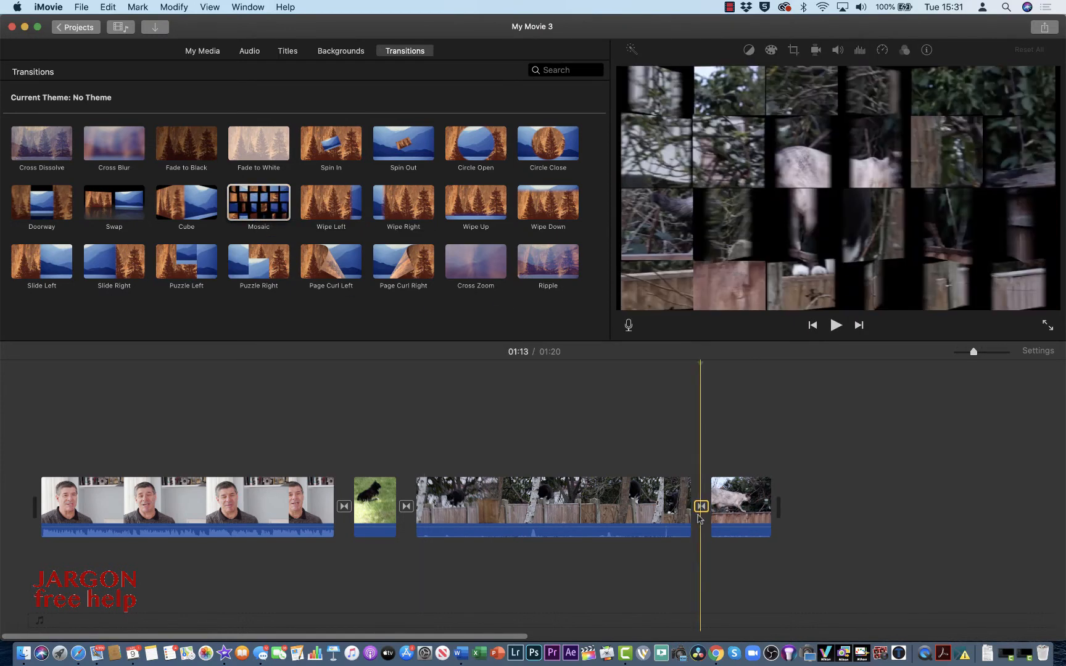
pyautogui.click(674, 368)
pyautogui.press('space')
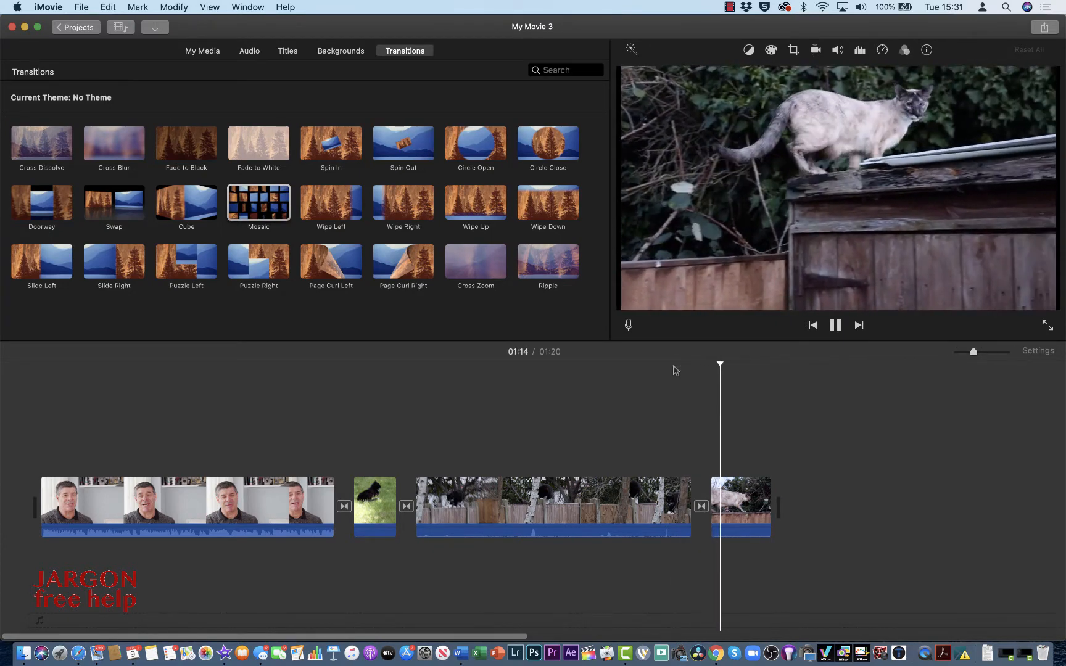
pyautogui.press('space')
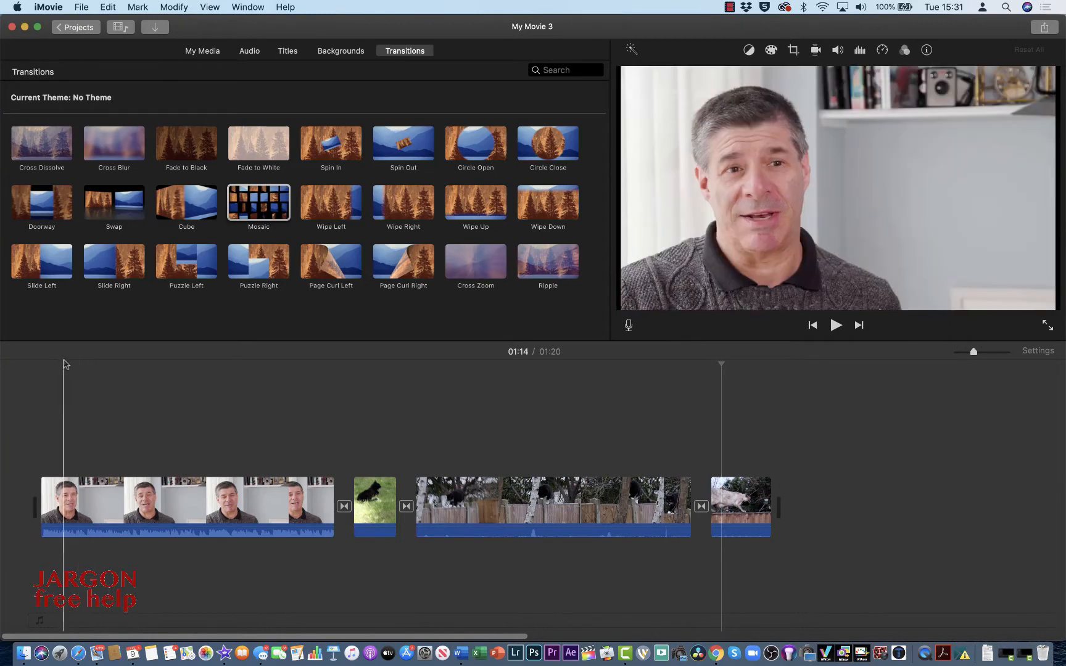
# Step: Play the timeline from the start to about 7 seconds and place the marked pale cat section there as a cutaway above the talking clip
pyautogui.click(45, 375)
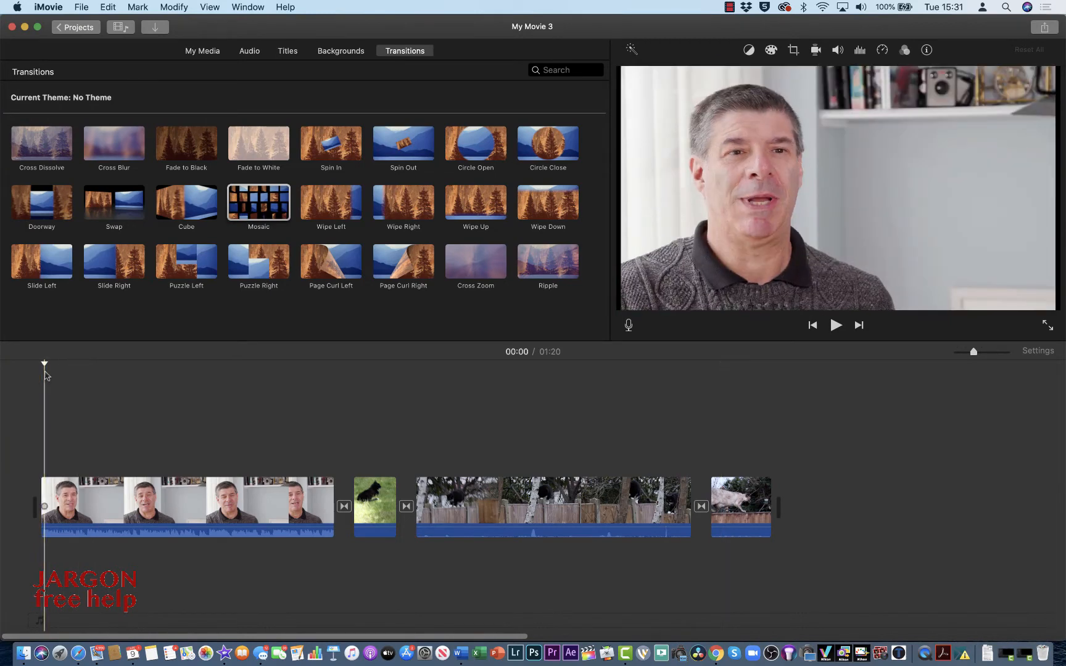
pyautogui.click(201, 56)
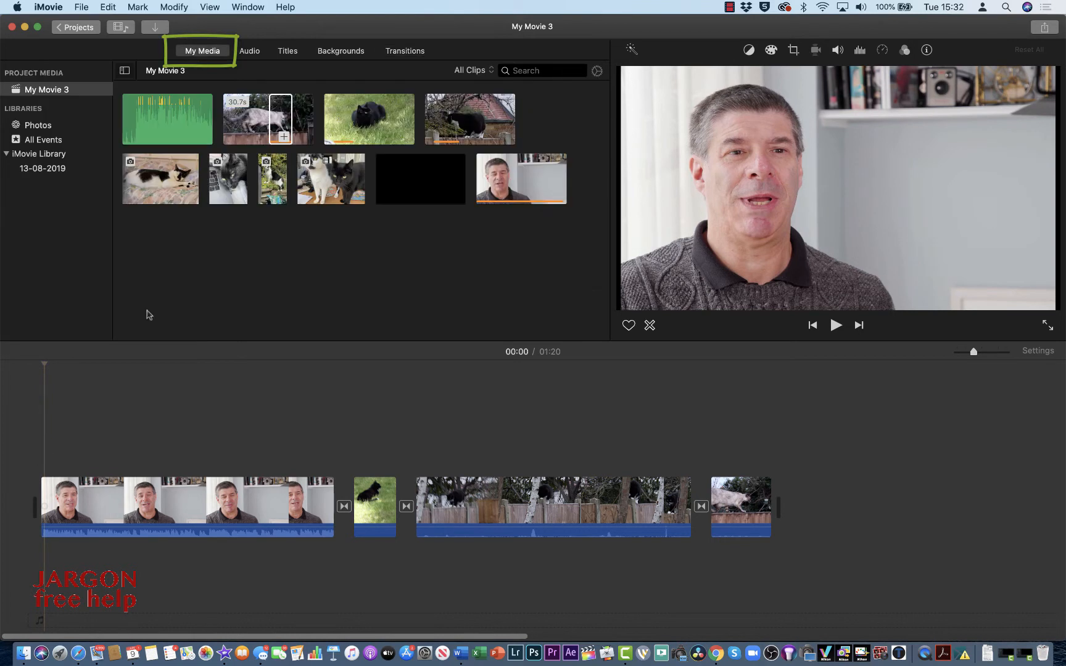
pyautogui.press('space')
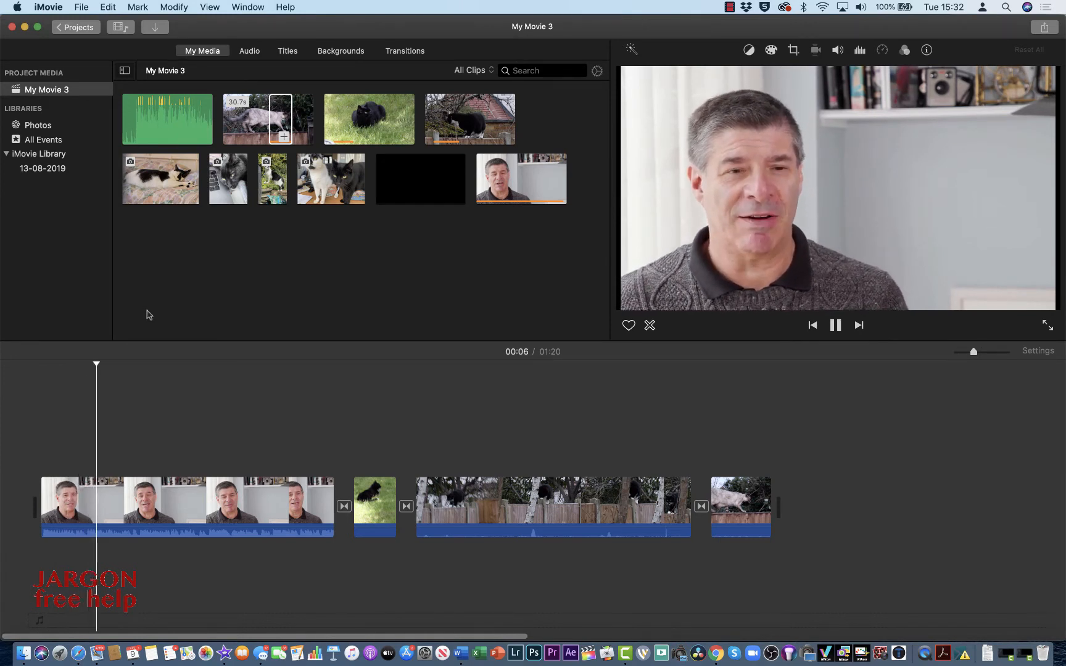
pyautogui.press('space')
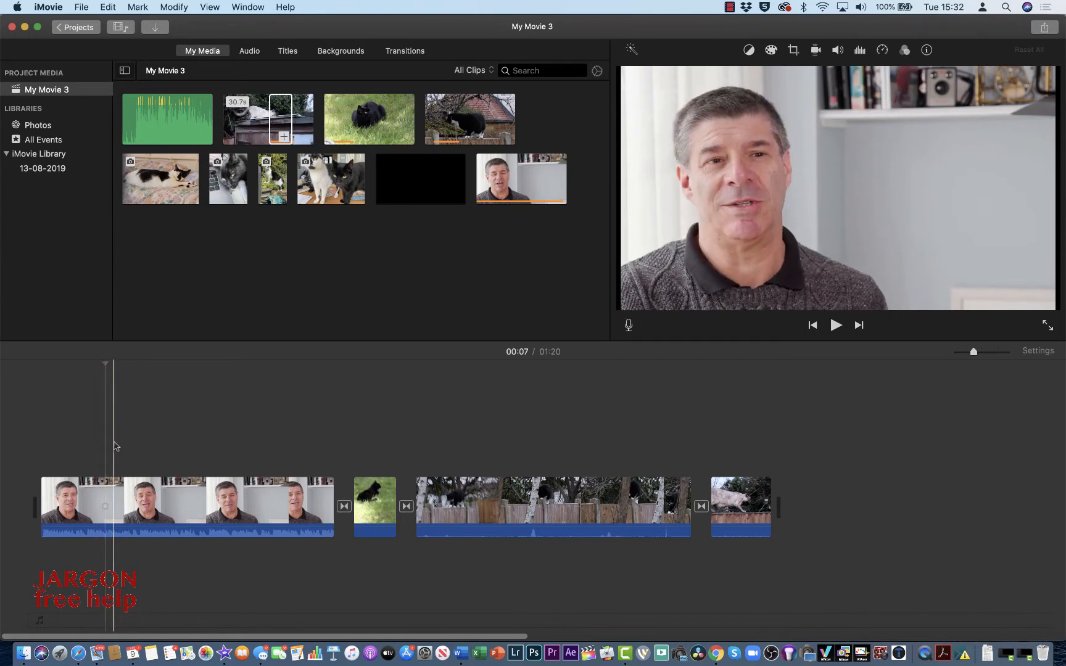
pyautogui.click(285, 125)
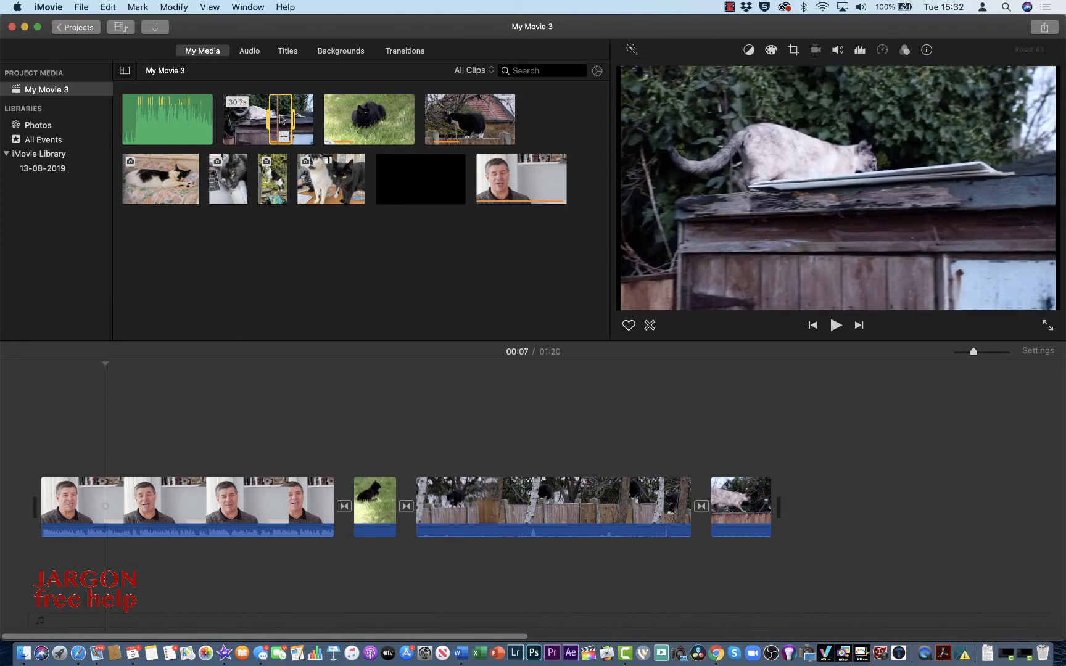
pyautogui.moveTo(282, 122); pyautogui.dragTo(105, 445)
pyautogui.click(137, 451)
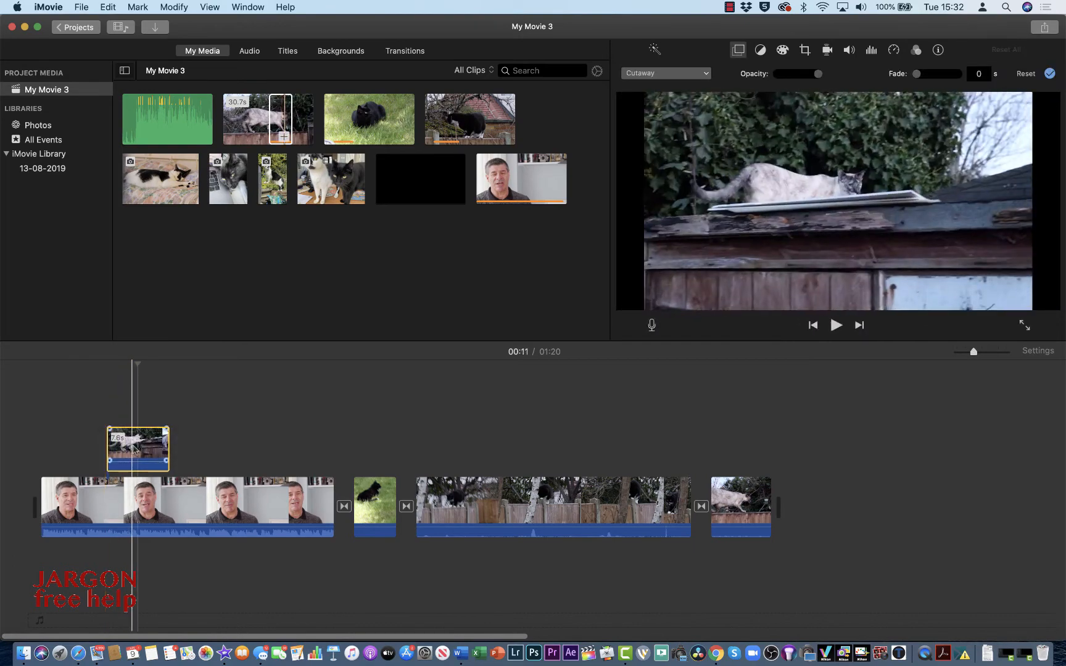
# Step: Mark about 8.1 seconds of the black-and-white fence cat clip and place it as a cutaway directly after the pale cat cutaway
pyautogui.click(280, 121)
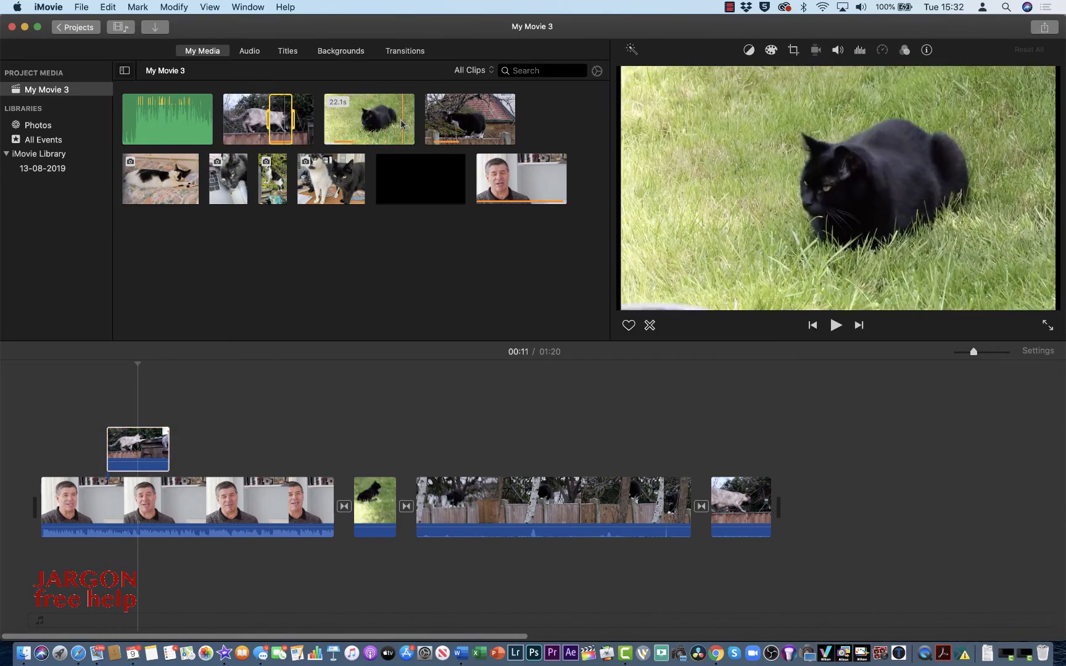
pyautogui.click(473, 132)
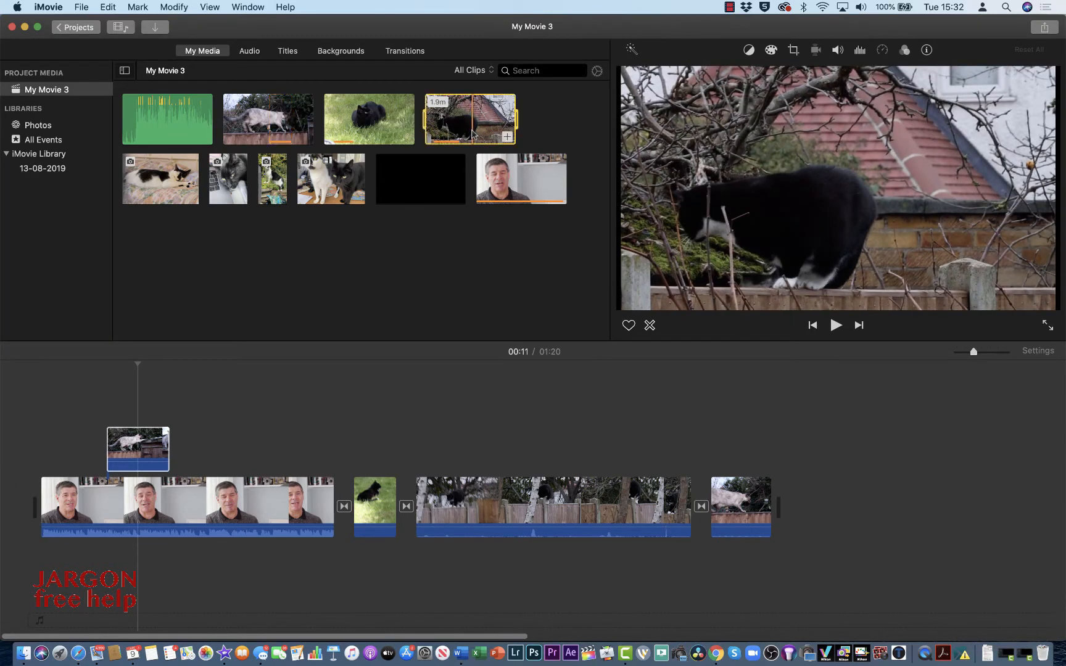
pyautogui.press('space')
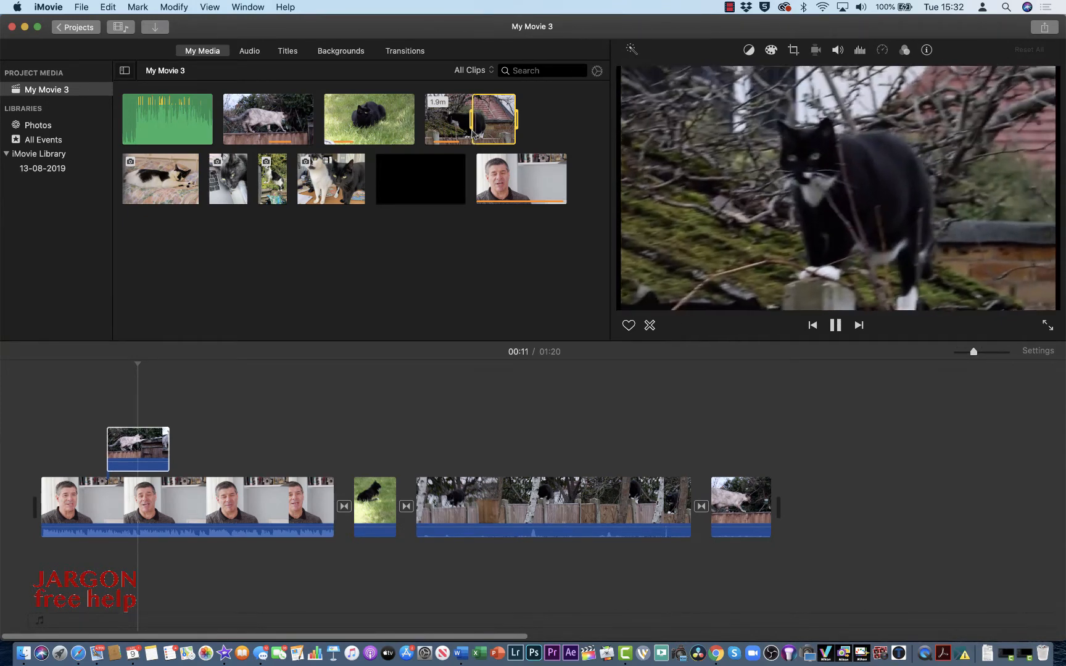
pyautogui.press('space')
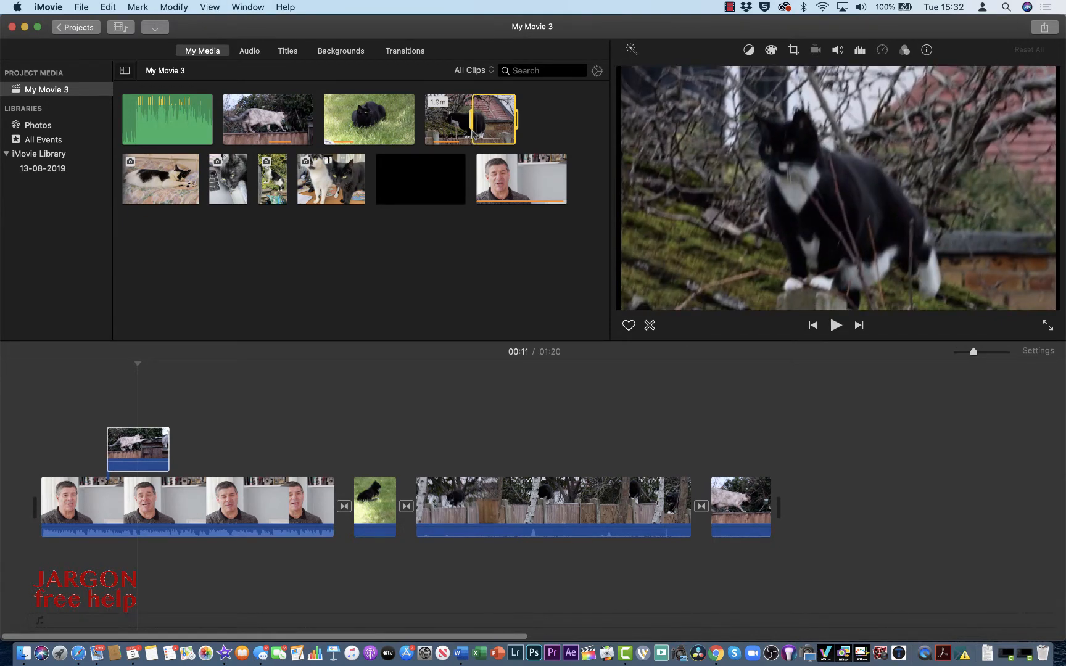
pyautogui.press('space')
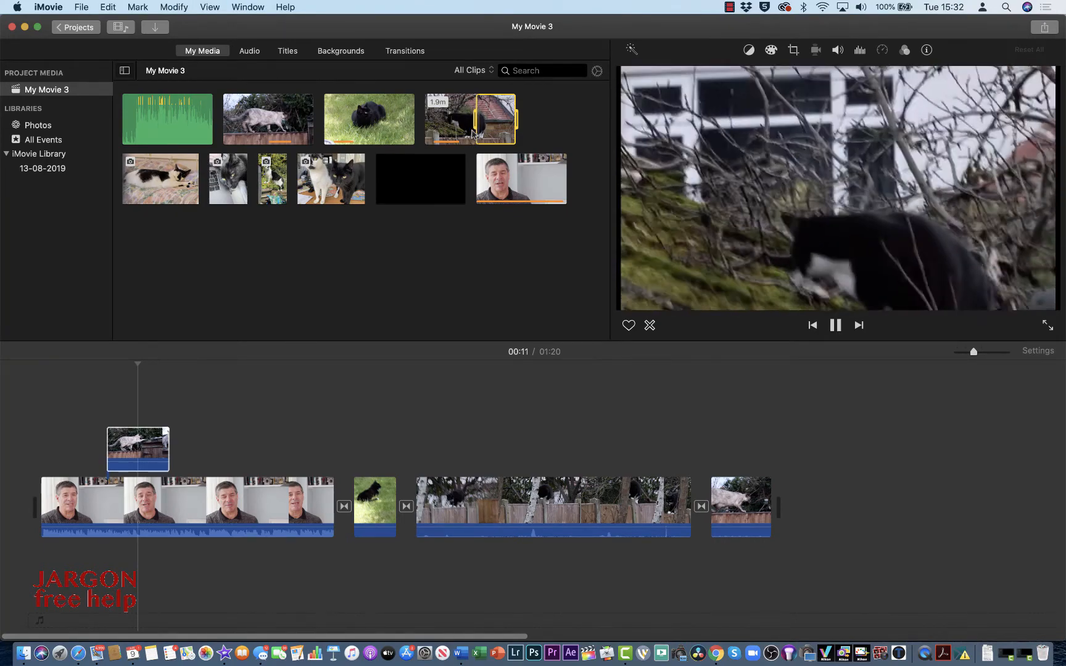
pyautogui.press('space')
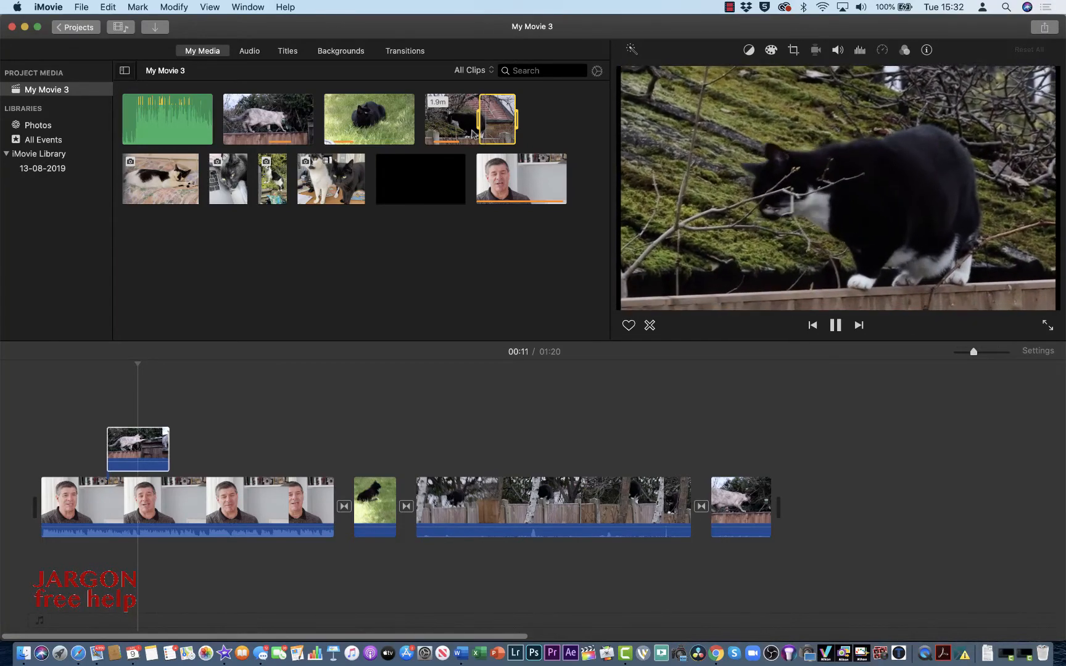
pyautogui.press('space')
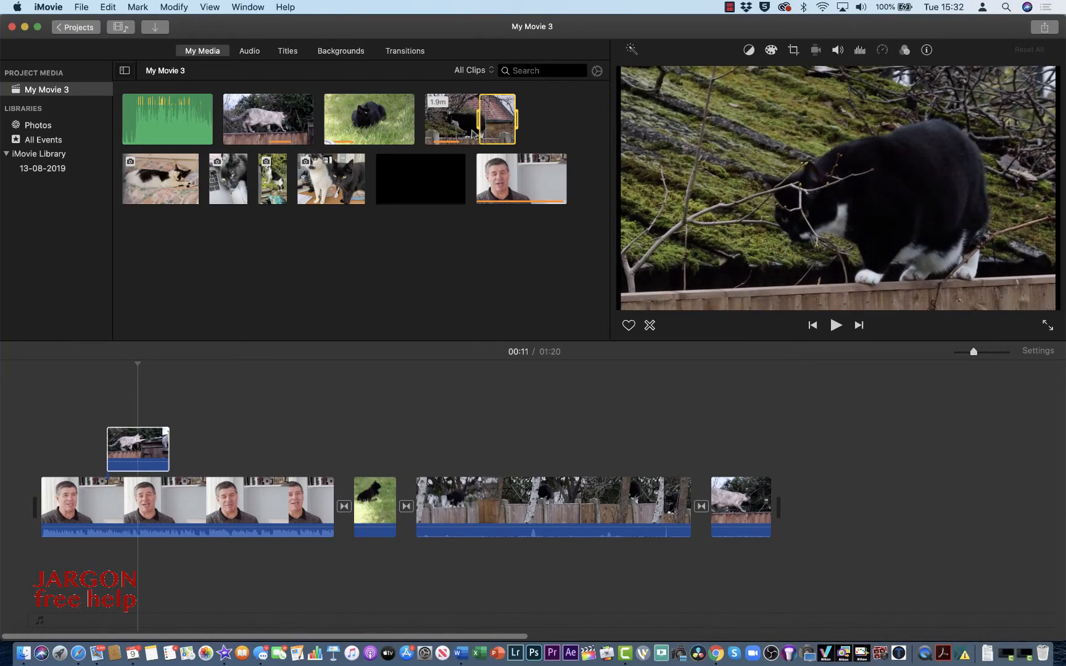
pyautogui.press('o')
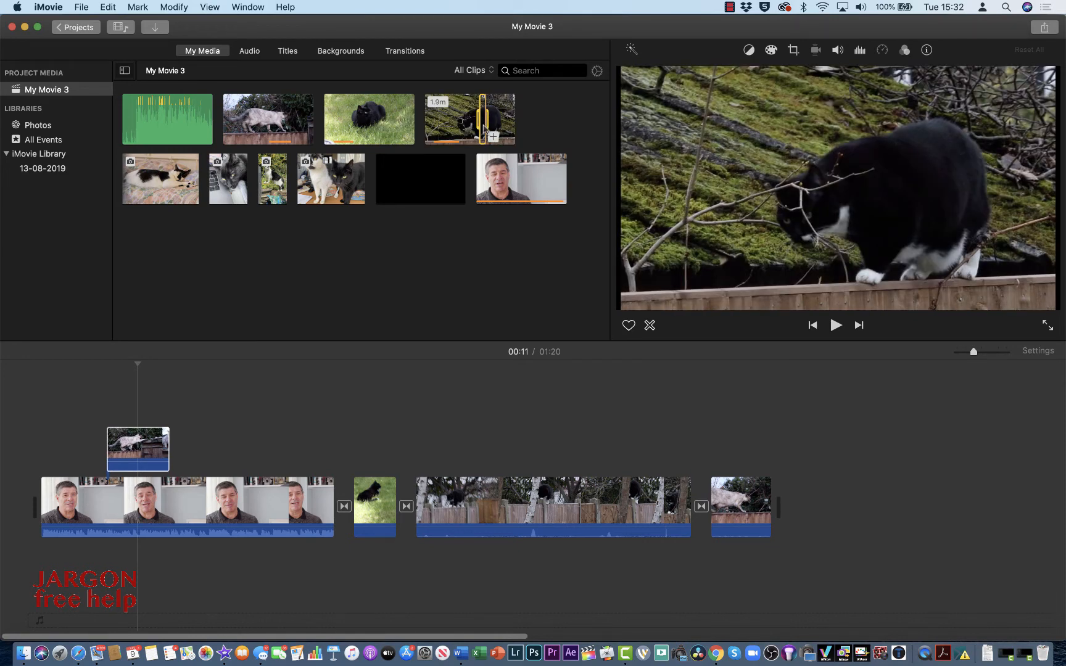
pyautogui.moveTo(484, 126); pyautogui.dragTo(171, 452)
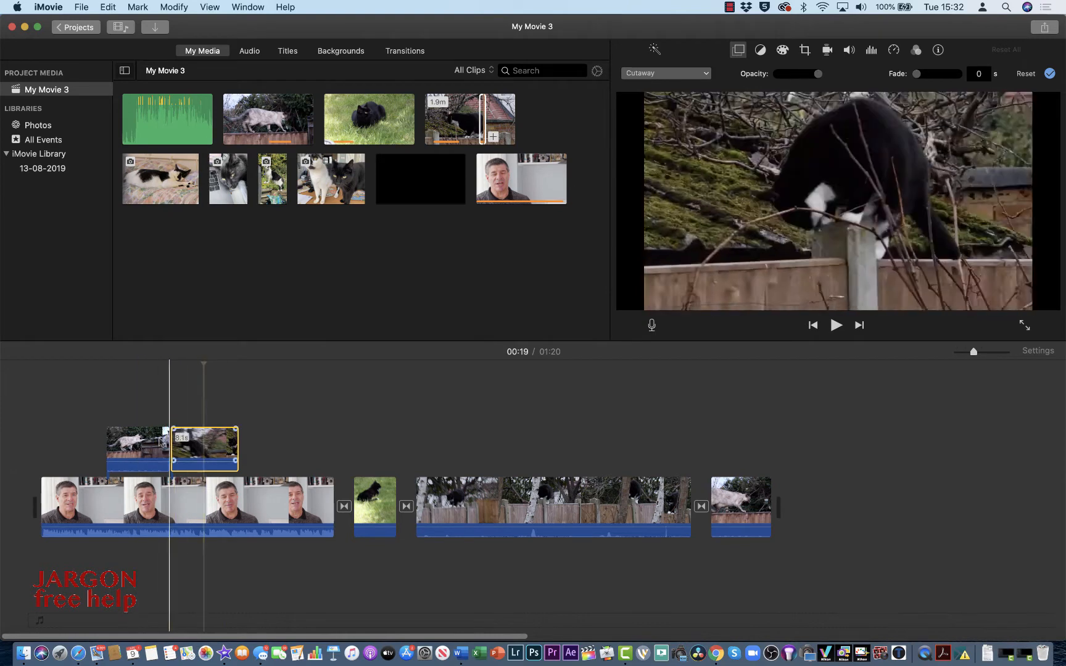
# Step: Move the black-and-white cat cutaway later above the talking clip, leaving a gap after the first cutaway, and play across the gap
pyautogui.moveTo(187, 441); pyautogui.dragTo(232, 448)
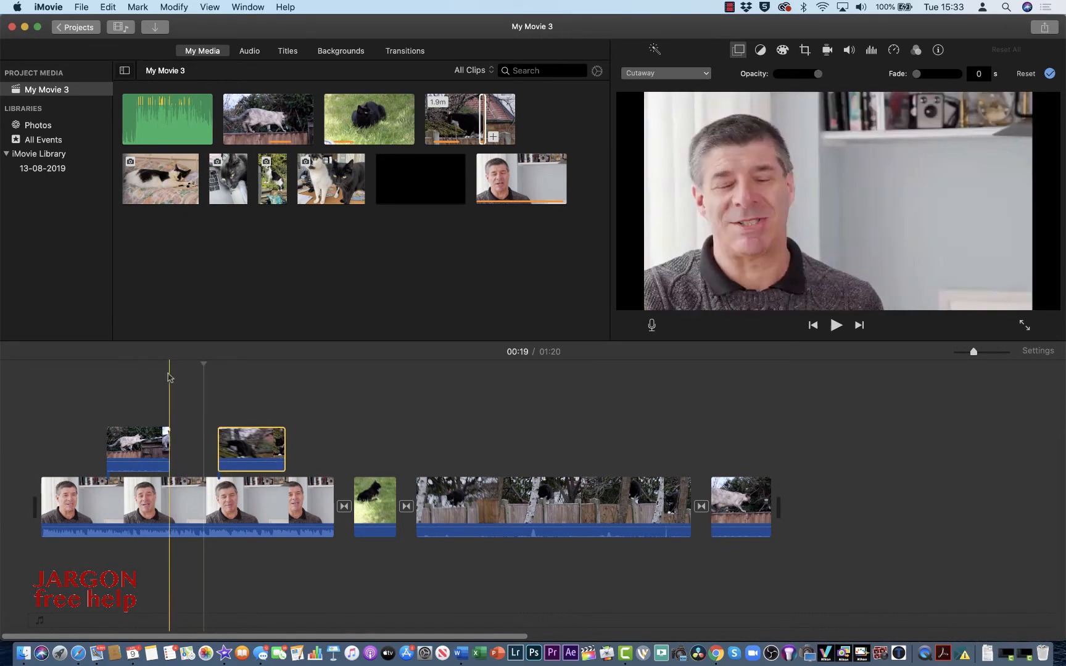
pyautogui.click(154, 367)
pyautogui.press('space')
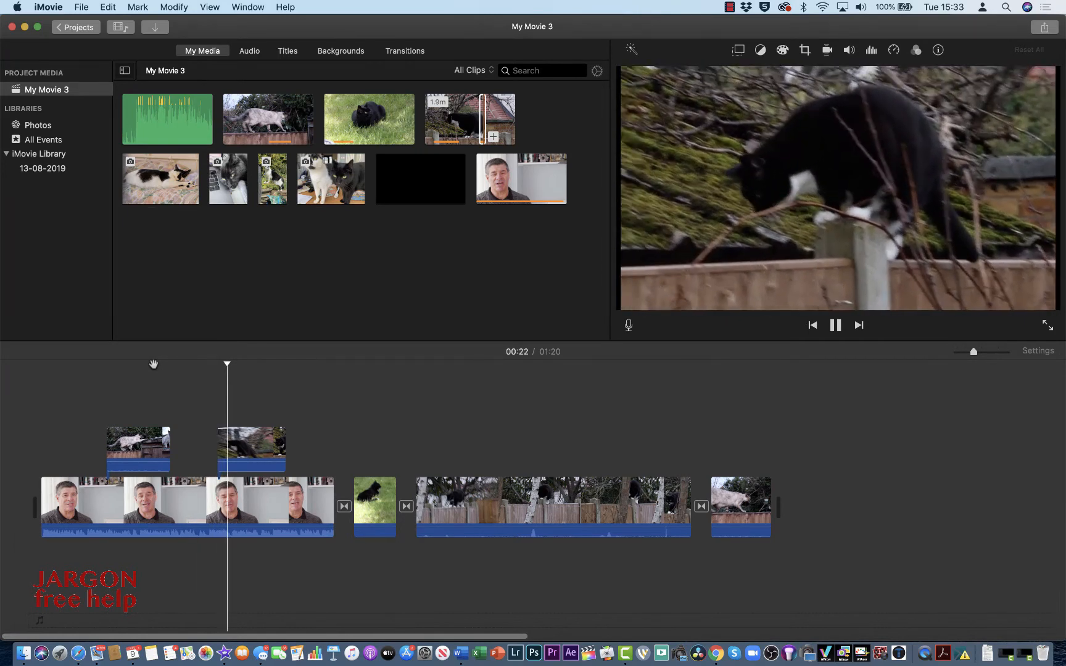
pyautogui.press('space')
# Step: Move the black-and-white cat cutaway back so it sits directly against the end of the pale cat cutaway
pyautogui.click(250, 441)
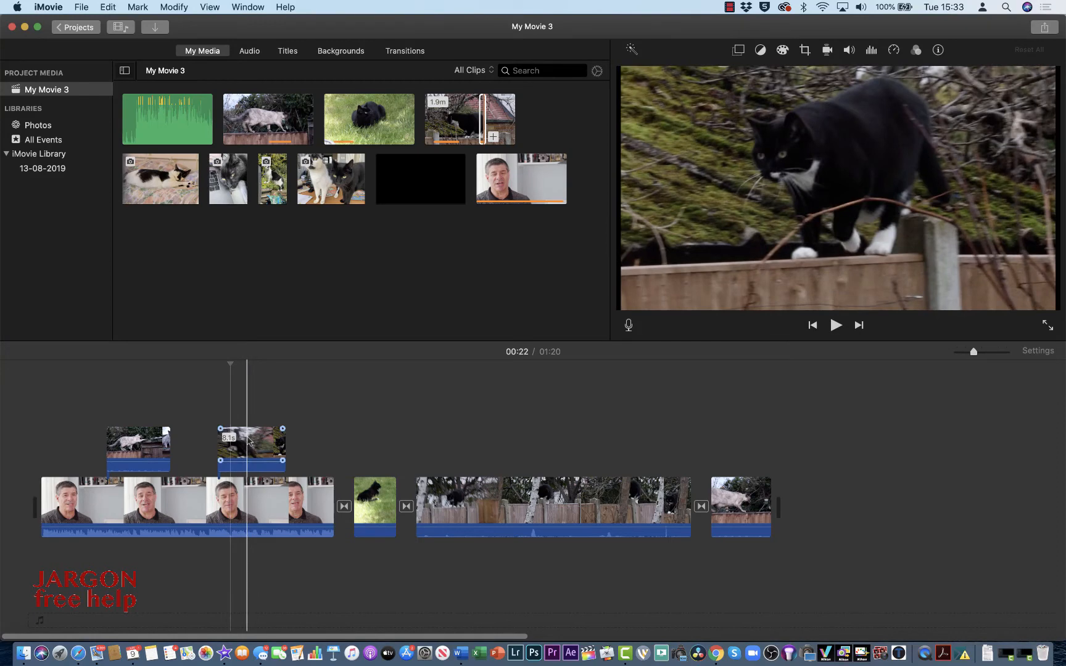
pyautogui.click(234, 439)
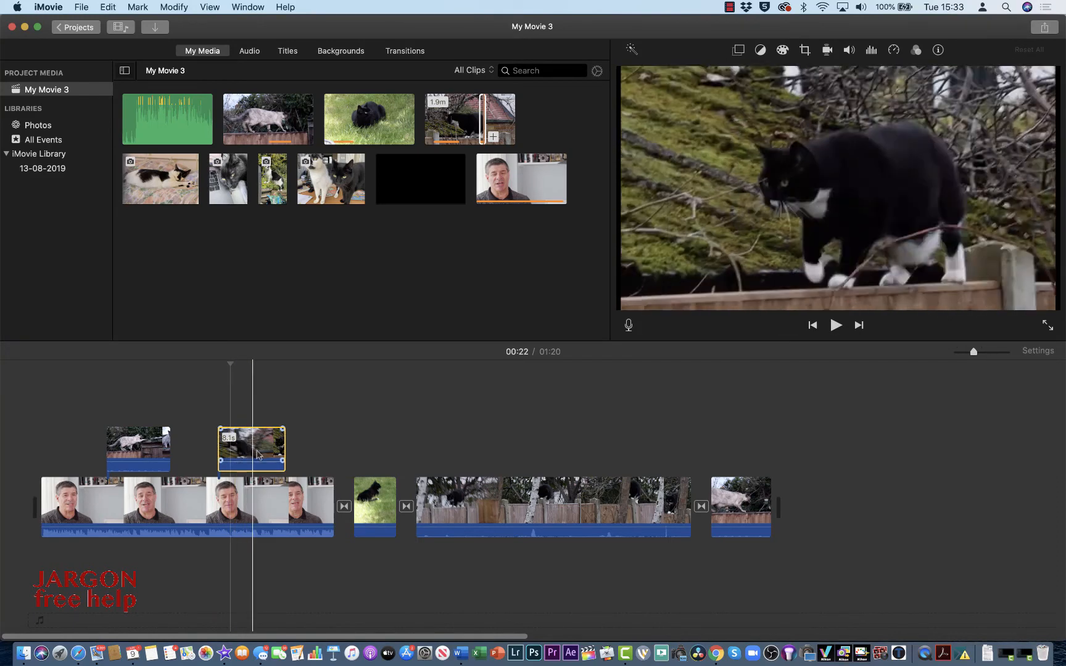
pyautogui.moveTo(261, 452); pyautogui.dragTo(214, 452)
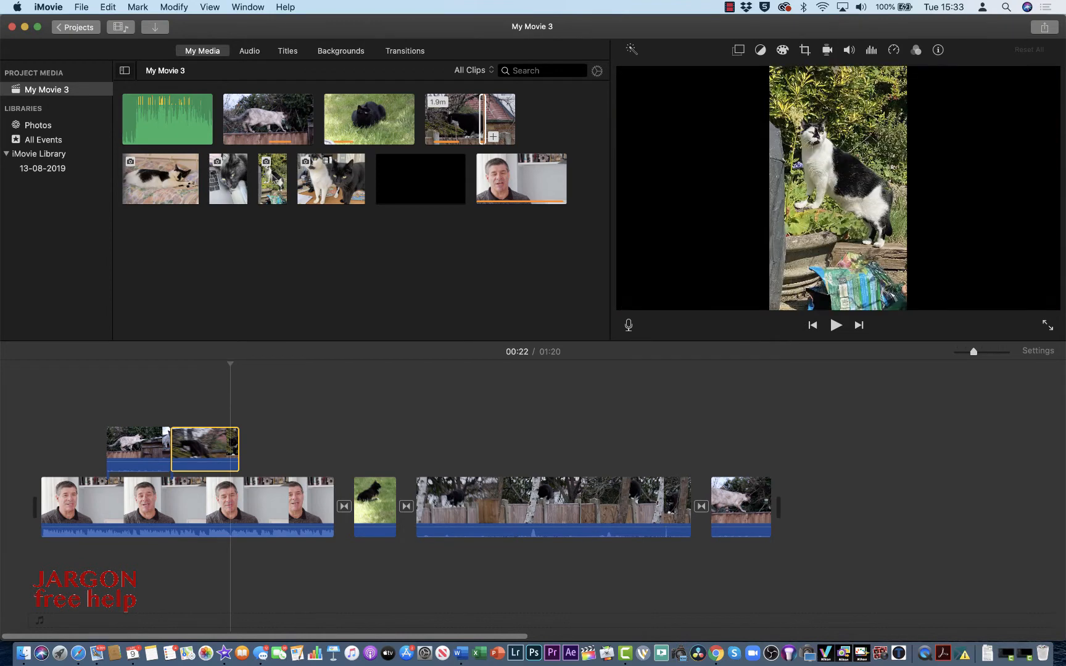
# Step: Place the photo of the two cats as a cutaway directly after the black-and-white cat cutaway, and play it
pyautogui.click(275, 180)
pyautogui.click(328, 183)
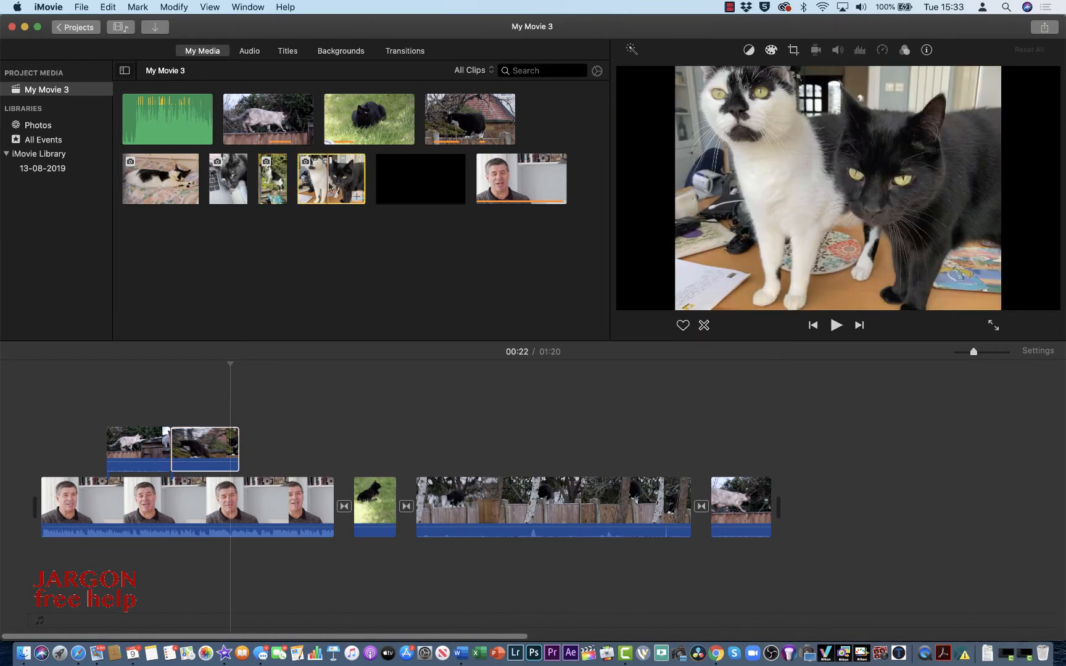
pyautogui.moveTo(332, 184); pyautogui.dragTo(288, 449)
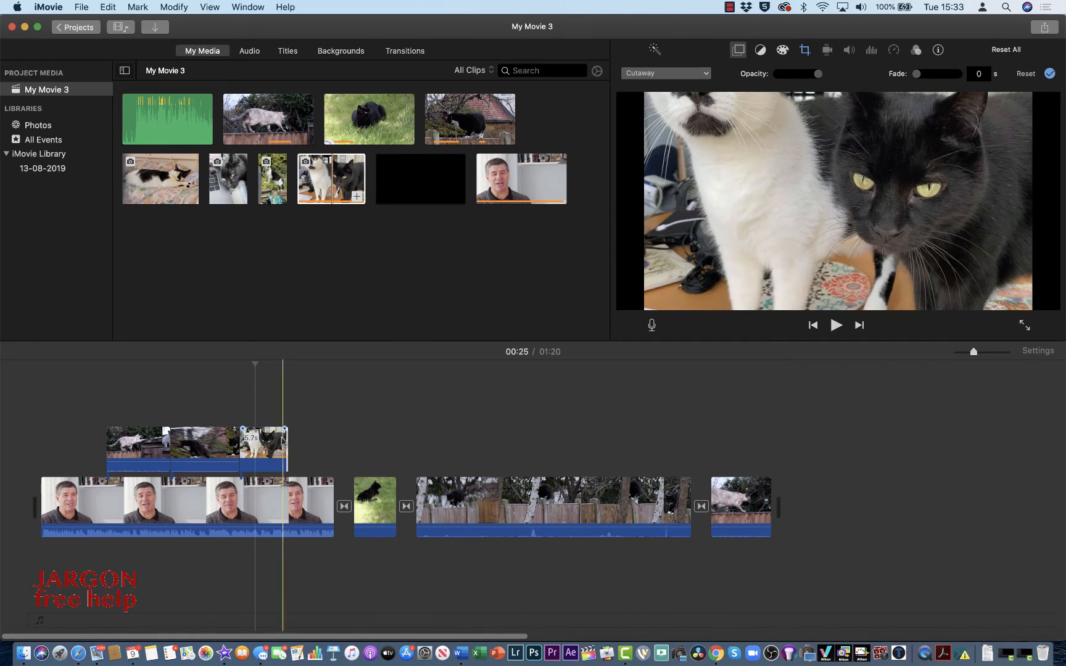
pyautogui.click(257, 369)
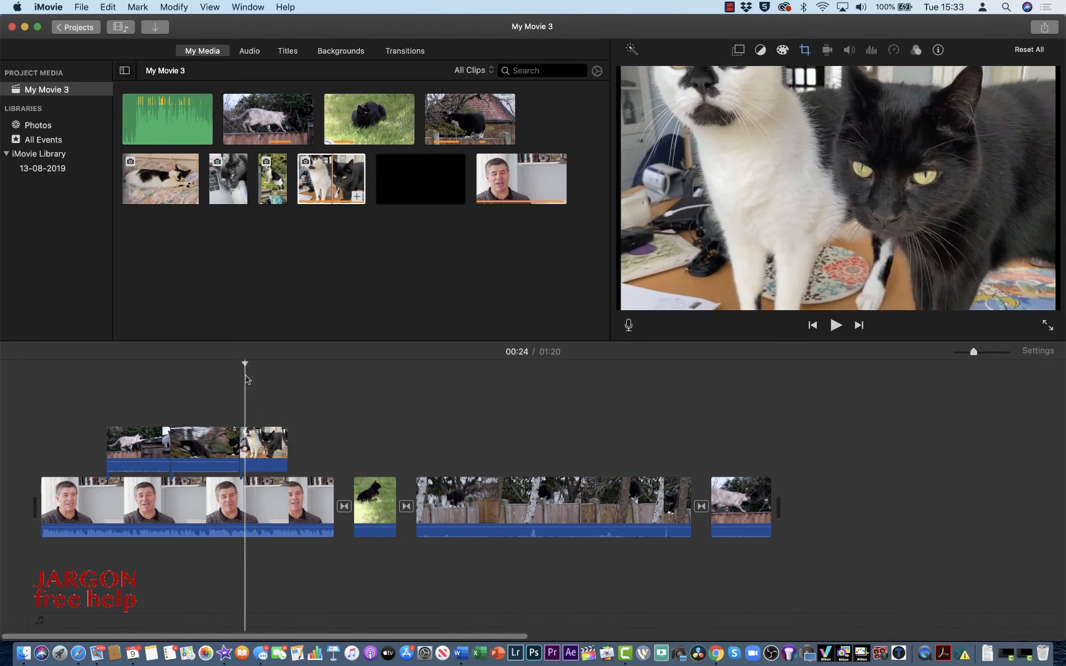
pyautogui.click(239, 375)
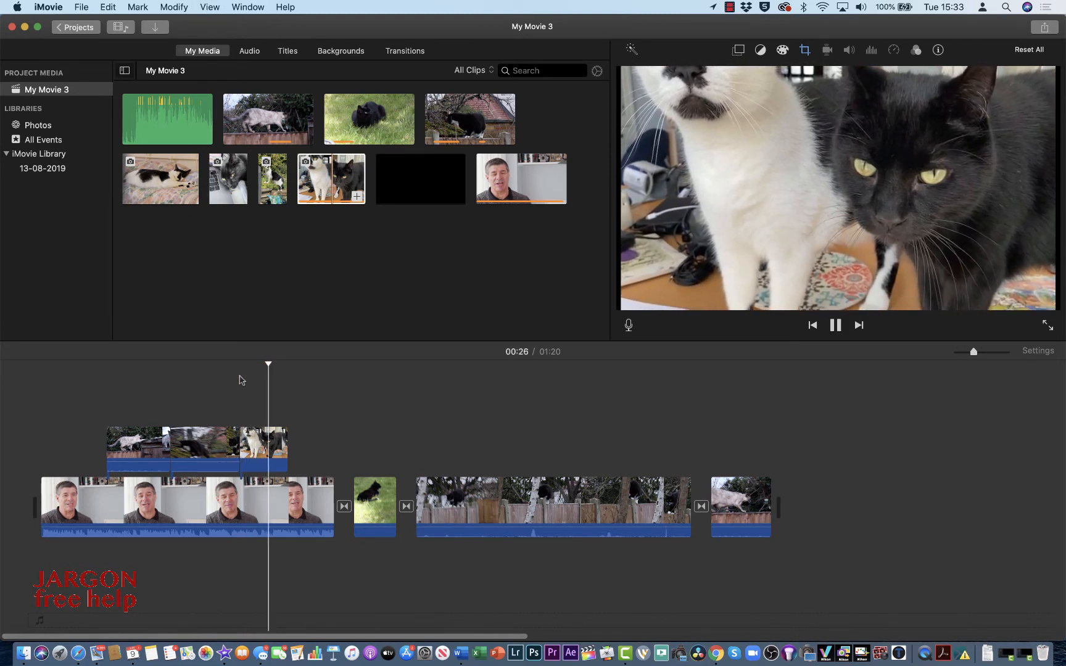
pyautogui.press('space')
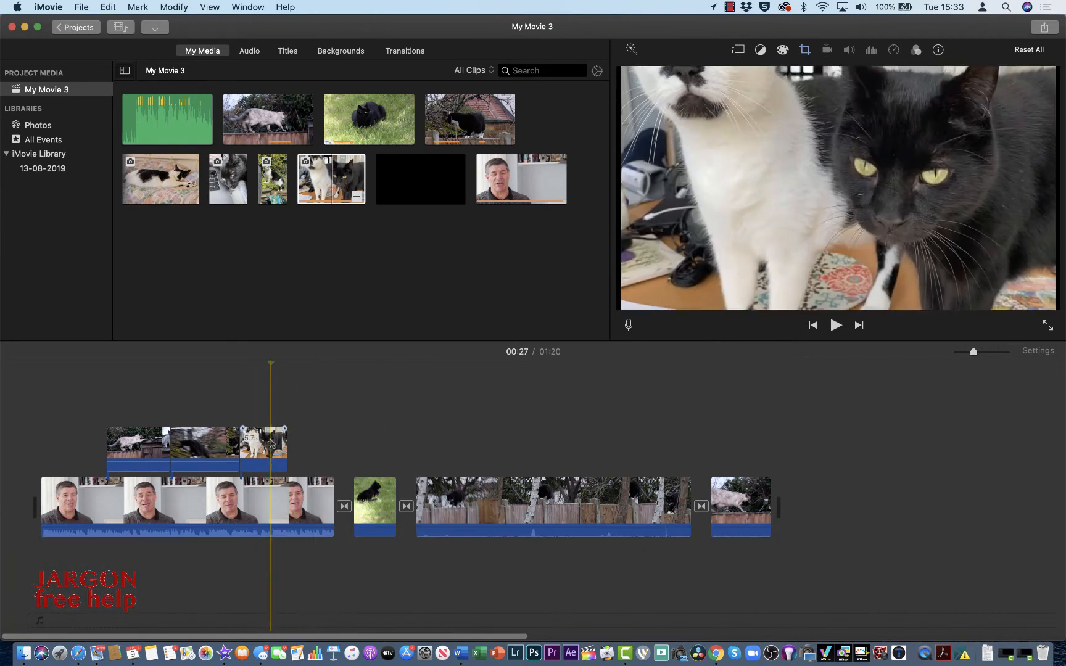
# Step: Try Fit on the two-cat photo, then set it to Crop to Fill with the frame at the photo's top edge, and play it
pyautogui.click(271, 443)
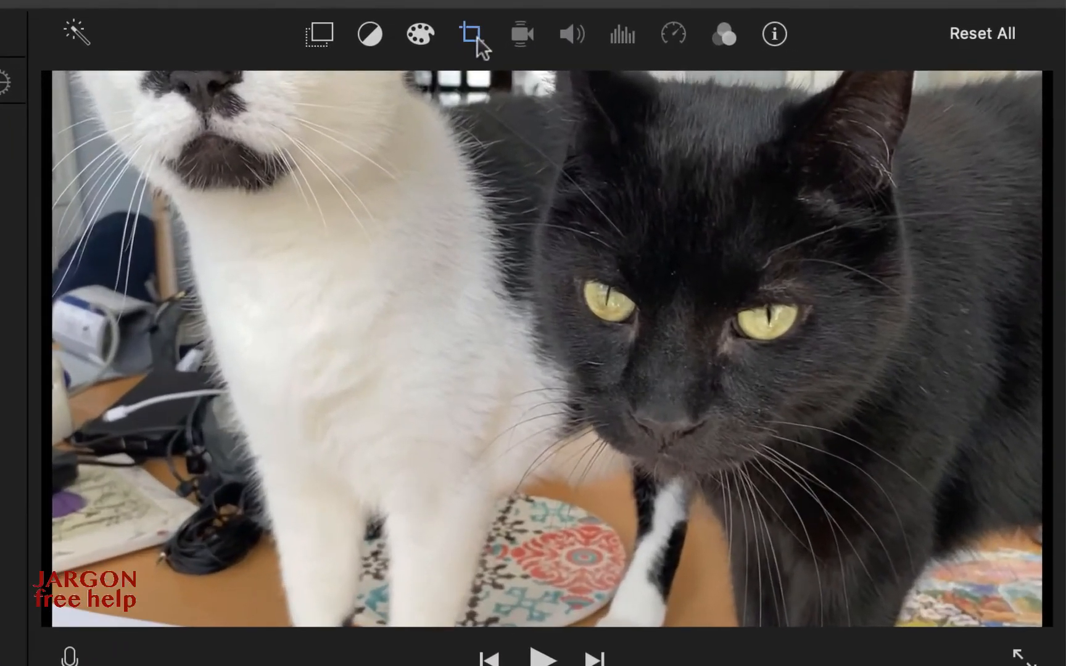
pyautogui.click(474, 35)
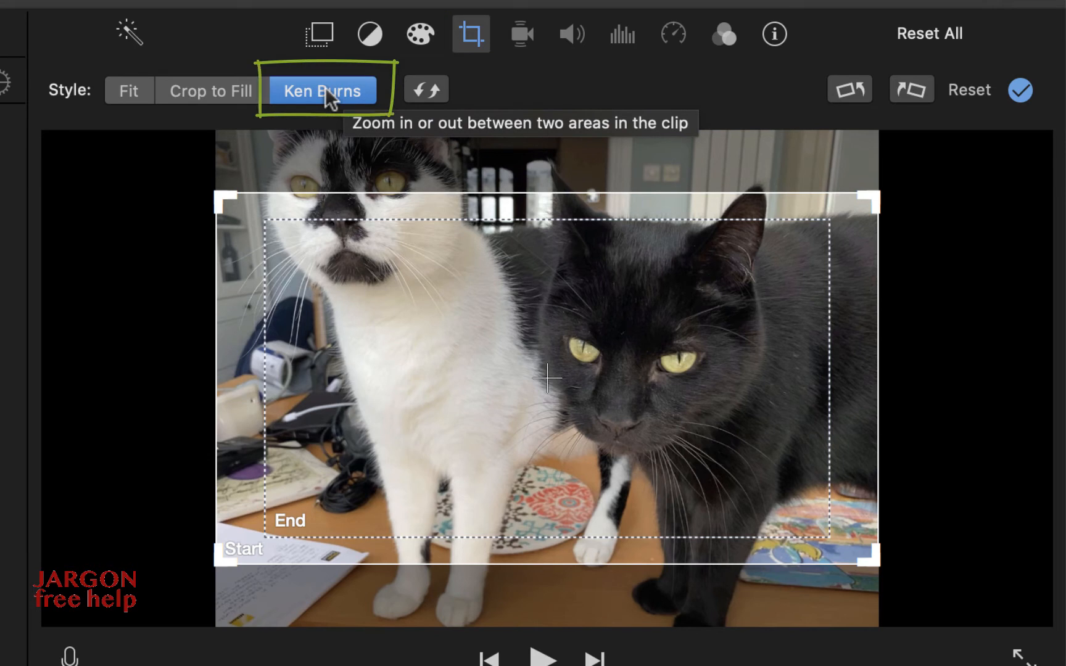
pyautogui.click(127, 94)
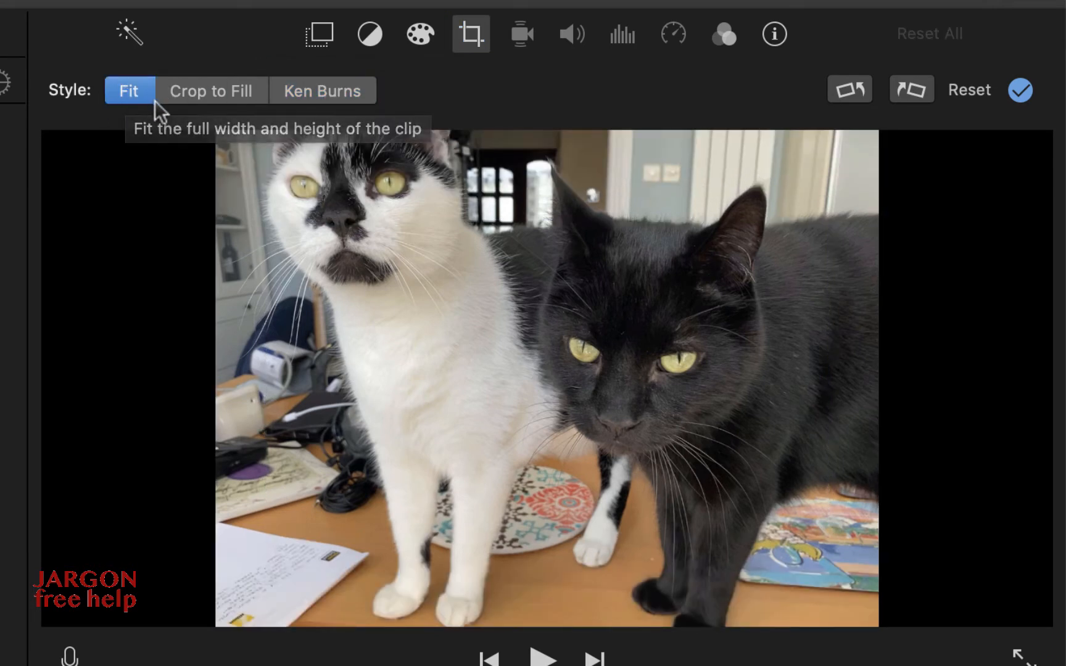
pyautogui.click(216, 92)
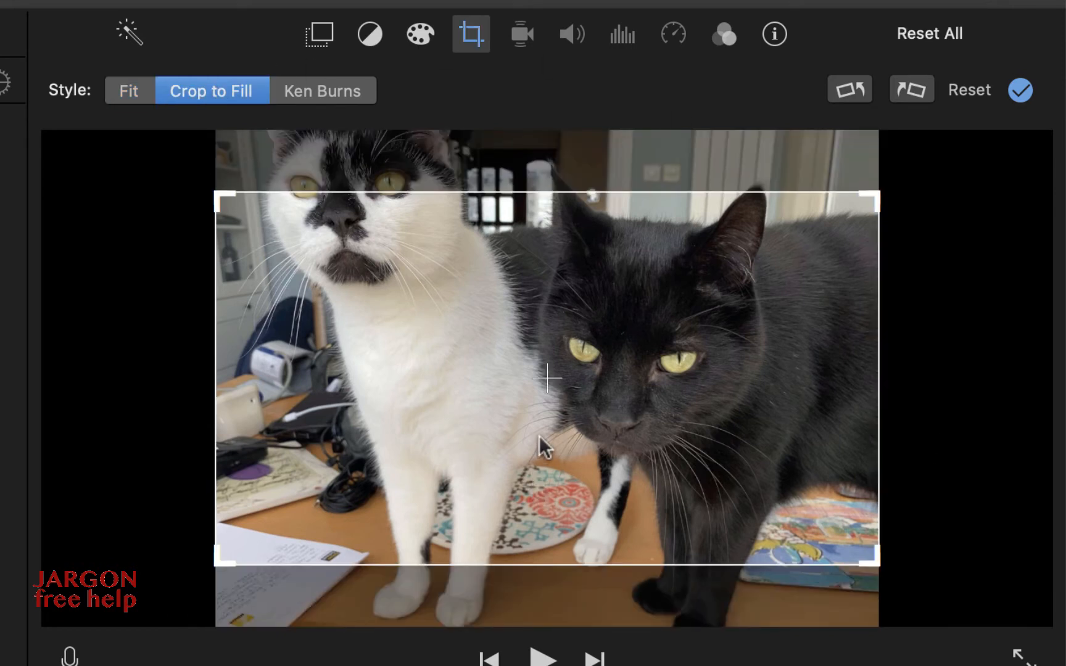
pyautogui.moveTo(539, 430); pyautogui.dragTo(536, 369)
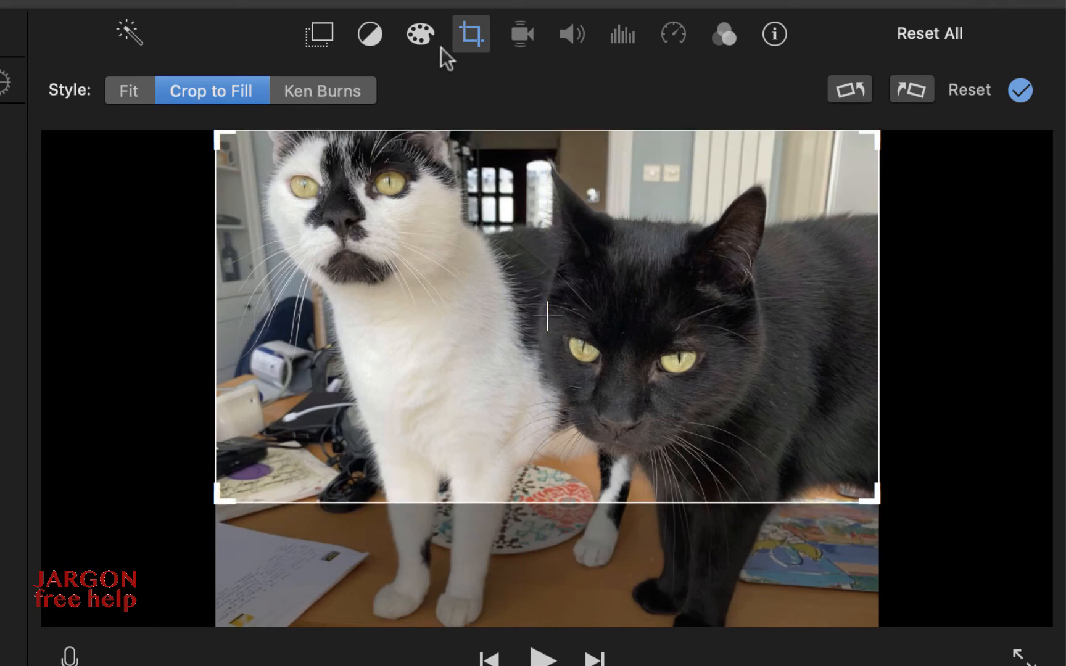
pyautogui.click(467, 39)
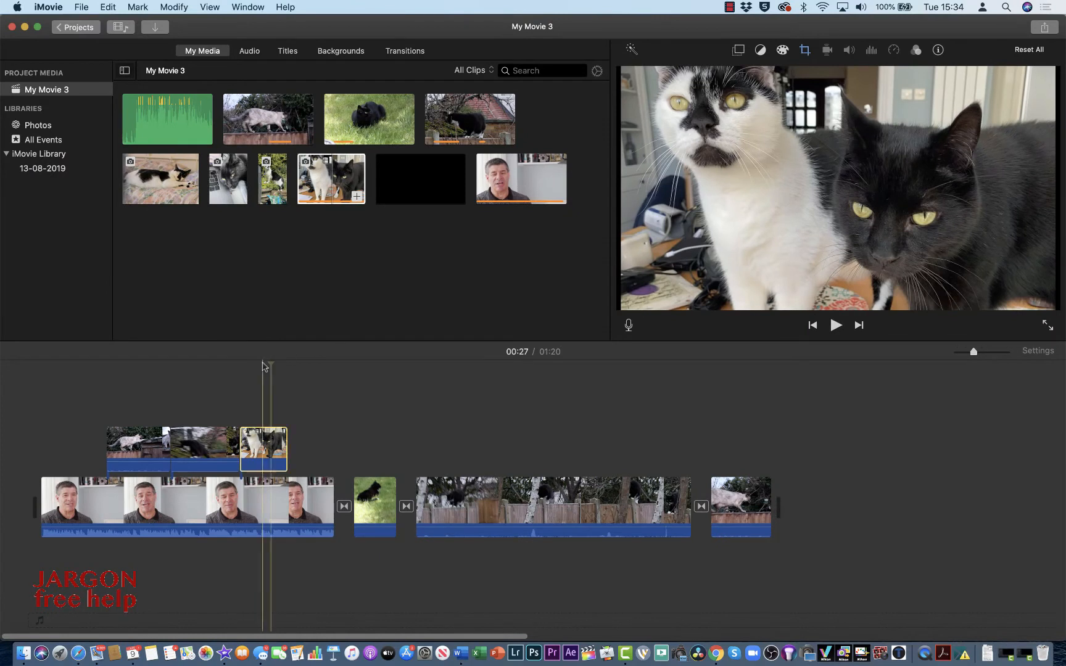
pyautogui.click(255, 366)
pyautogui.press('space')
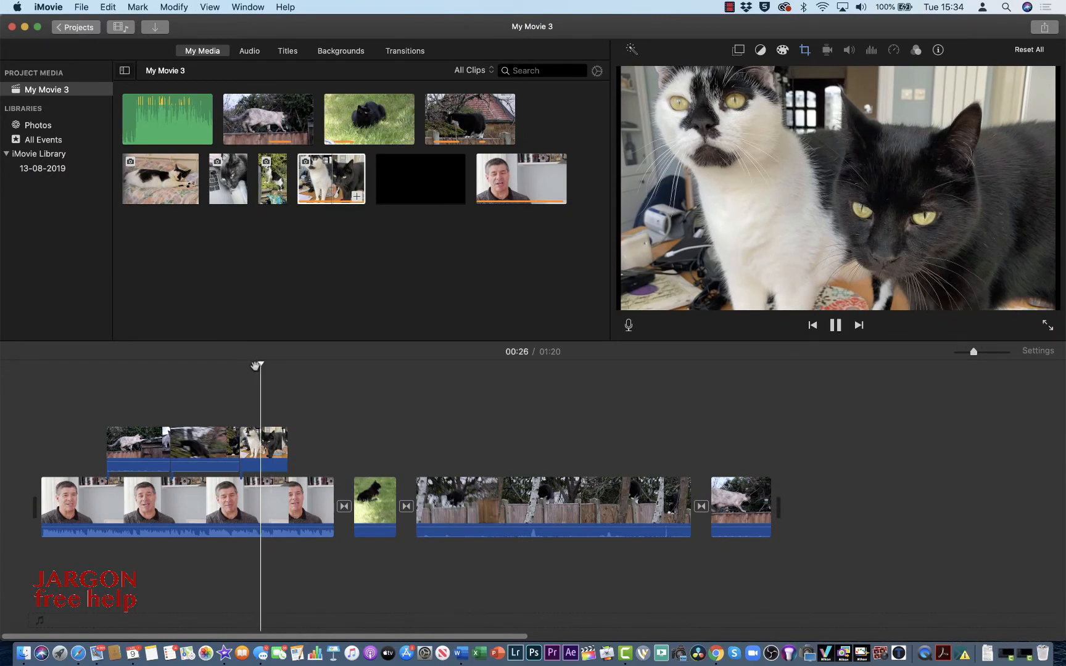
pyautogui.press('space')
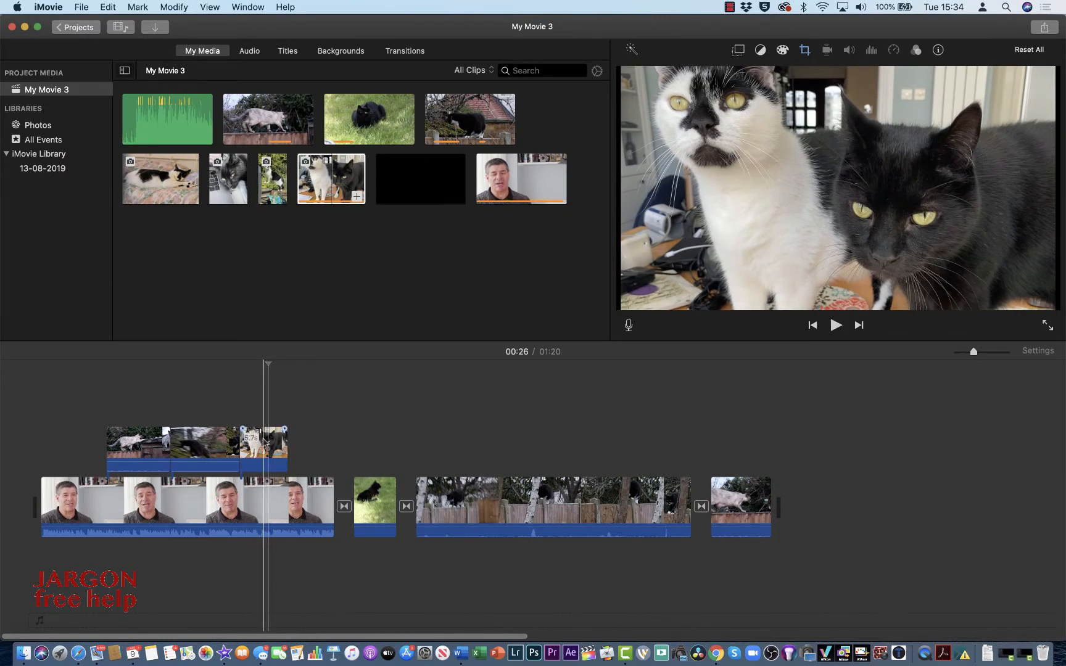
# Step: Change the two-cat photo's cropping style to Ken Burns and play the effect
pyautogui.click(265, 446)
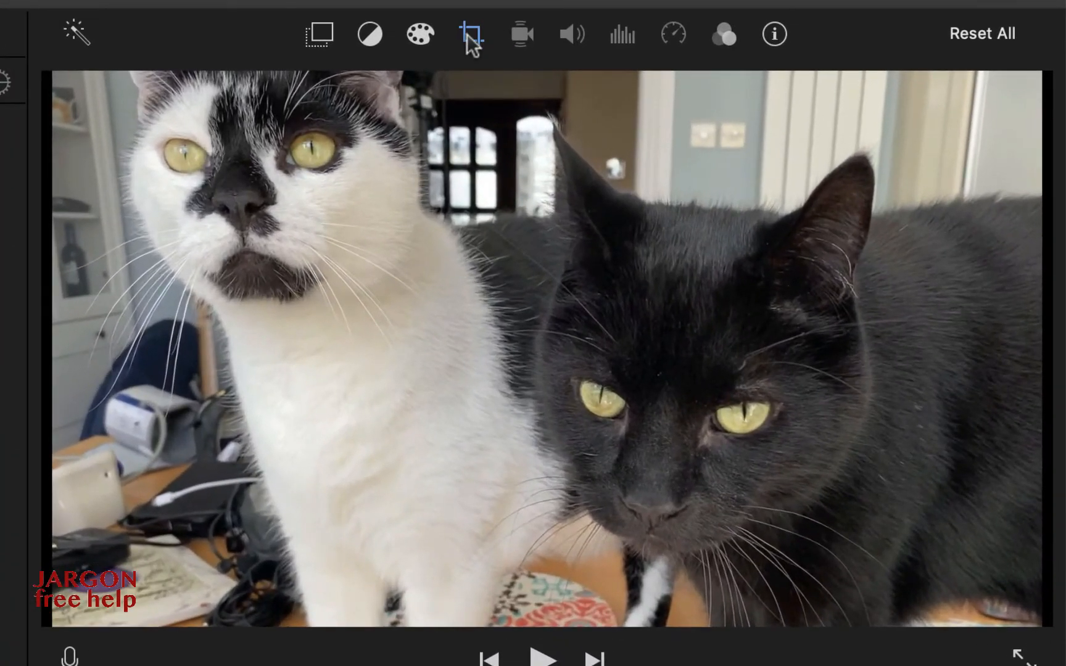
pyautogui.click(469, 38)
pyautogui.click(329, 91)
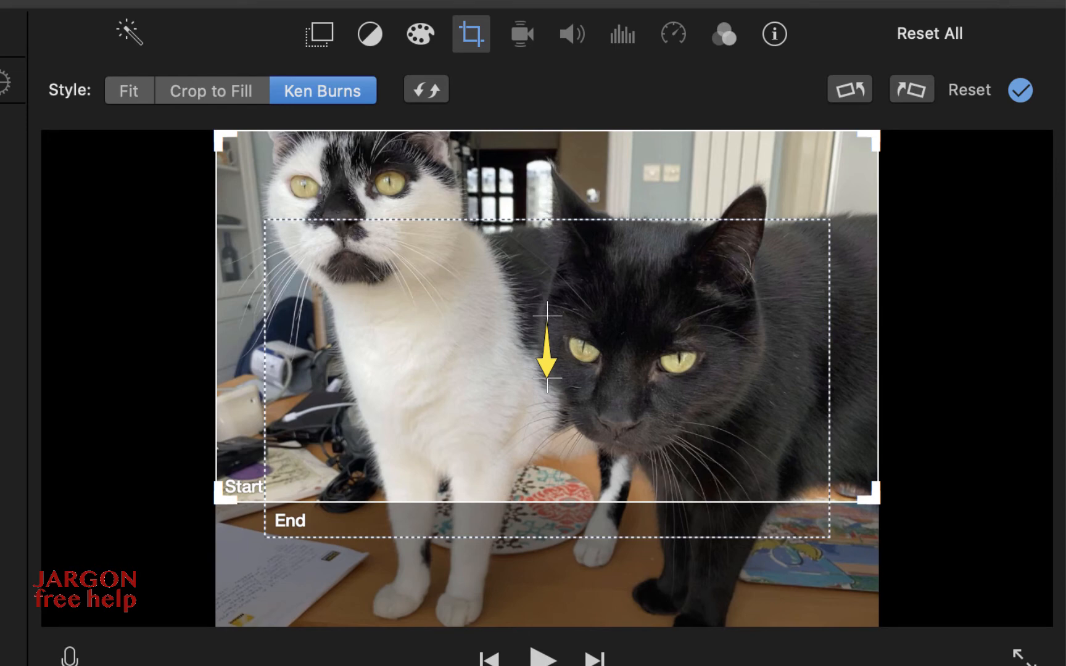
pyautogui.press('space')
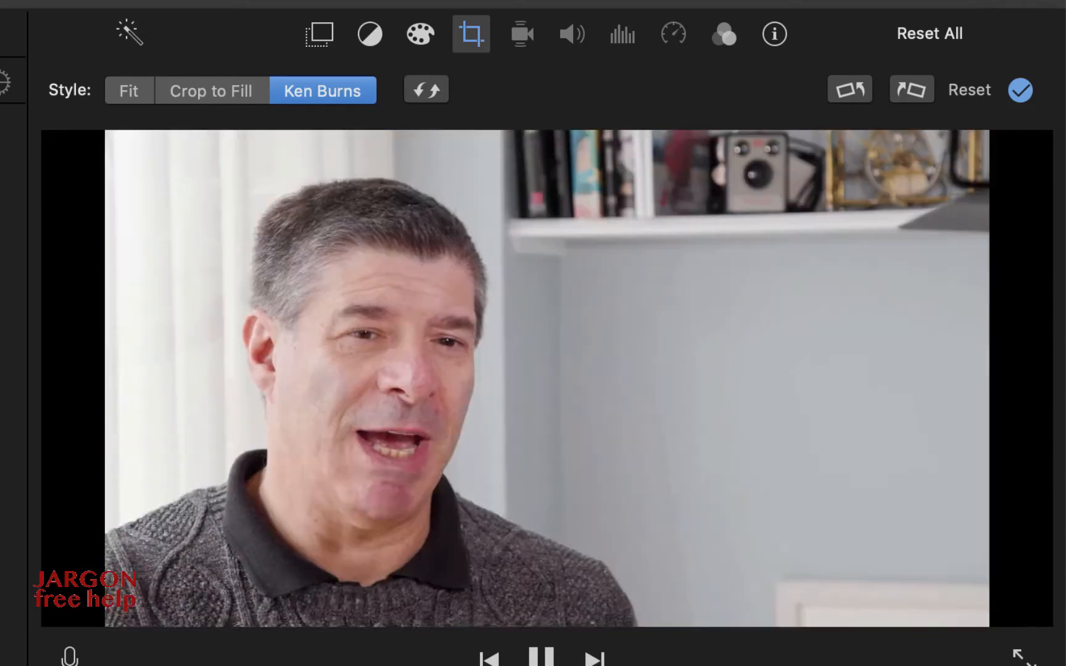
pyautogui.press('space')
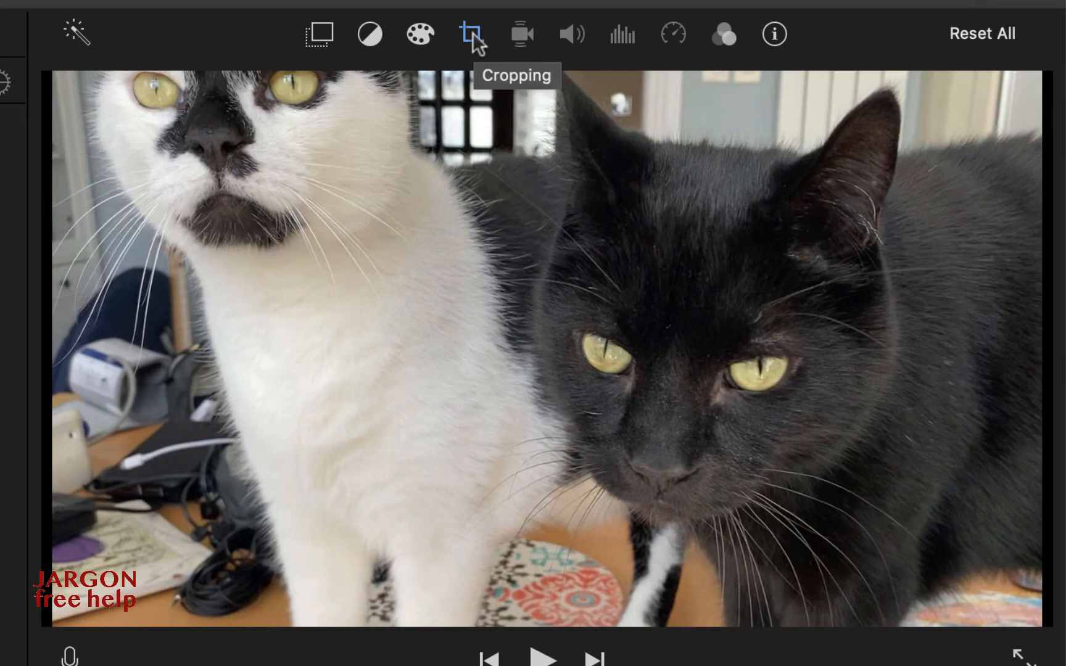
# Step: Reposition and resize the Ken Burns end frame to the upper right of the two-cat photo, around the black cat's head
pyautogui.click(473, 38)
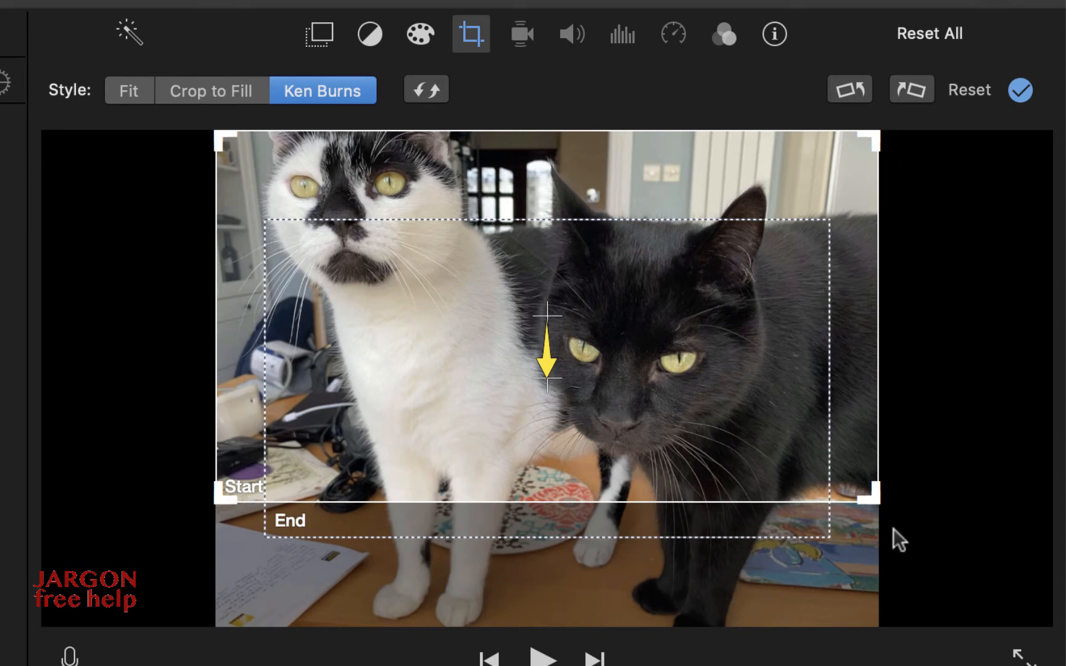
pyautogui.click(519, 528)
pyautogui.moveTo(519, 527); pyautogui.dragTo(502, 434)
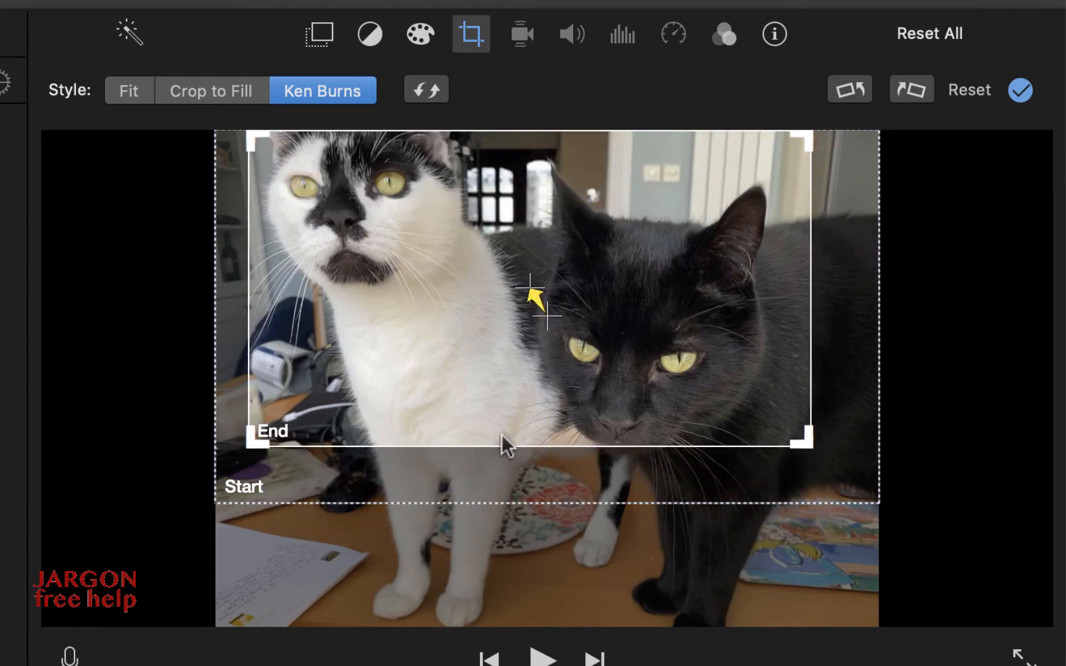
pyautogui.moveTo(812, 444); pyautogui.dragTo(877, 481)
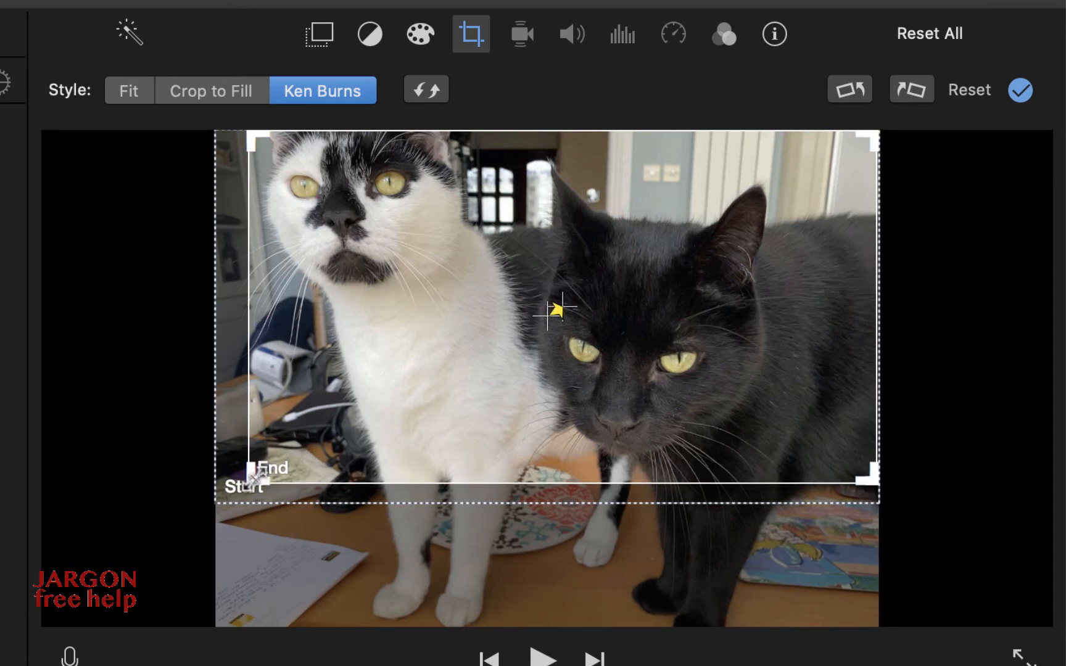
pyautogui.moveTo(252, 477); pyautogui.dragTo(260, 426)
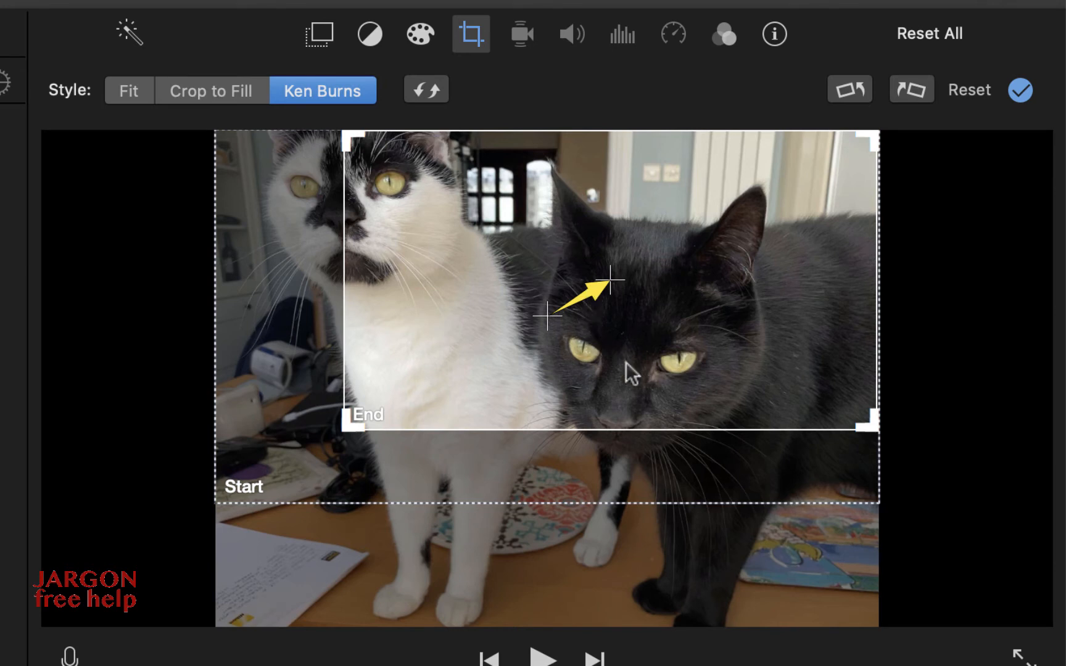
# Step: Move and enlarge the Ken Burns end frame so it covers both cats' heads, and play the timeline from just before the photo
pyautogui.moveTo(625, 362); pyautogui.dragTo(535, 384)
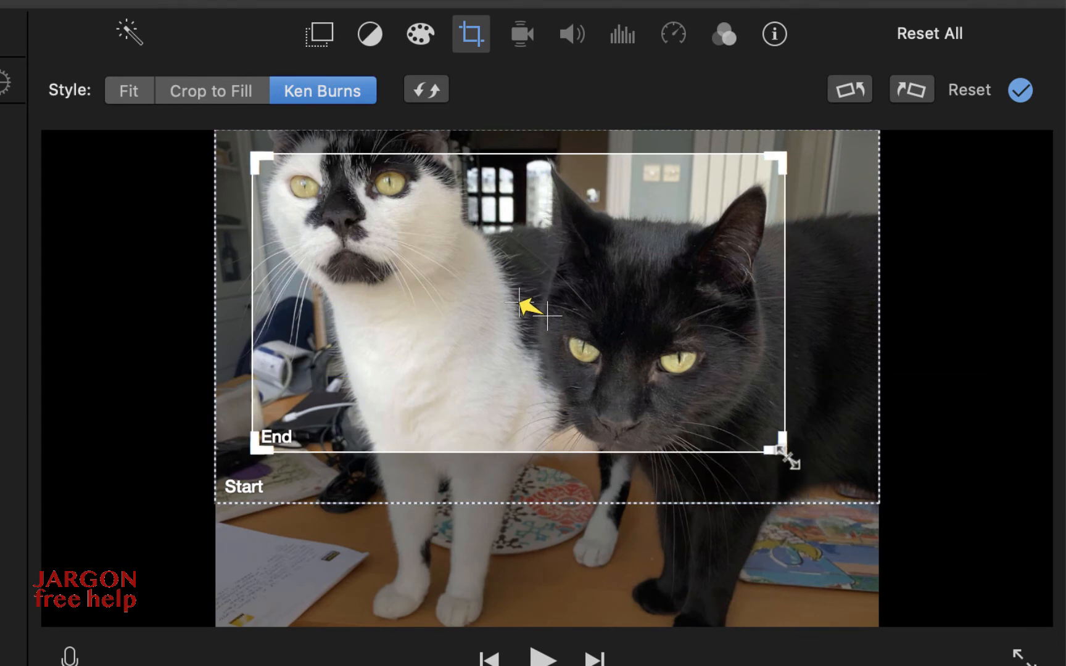
pyautogui.moveTo(783, 455); pyautogui.dragTo(839, 488)
pyautogui.moveTo(688, 380); pyautogui.dragTo(662, 371)
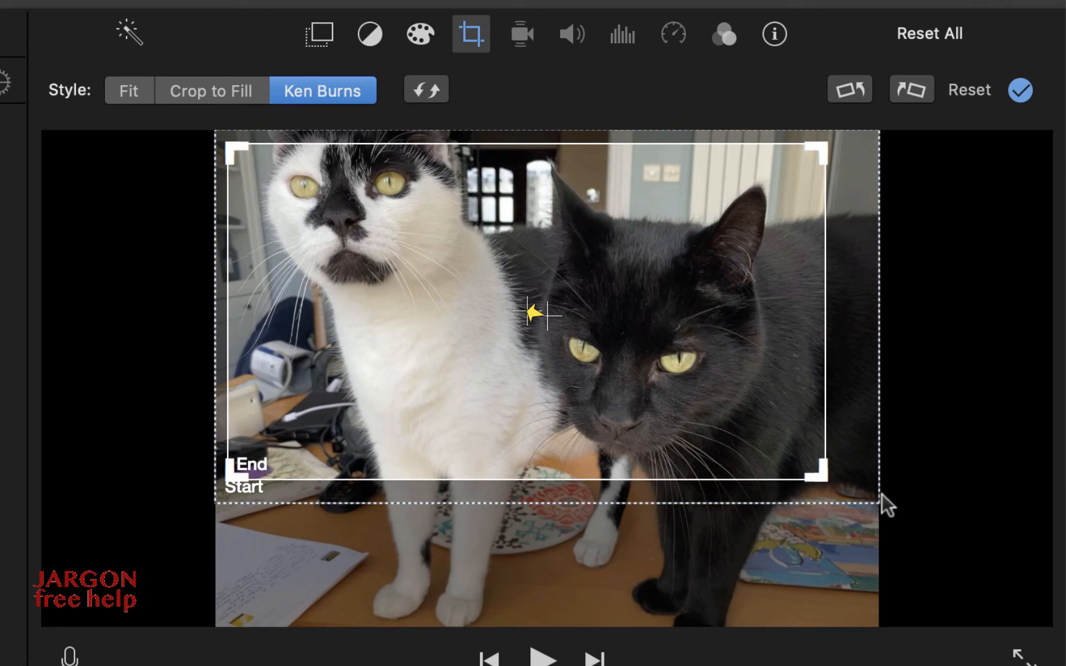
pyautogui.click(611, 501)
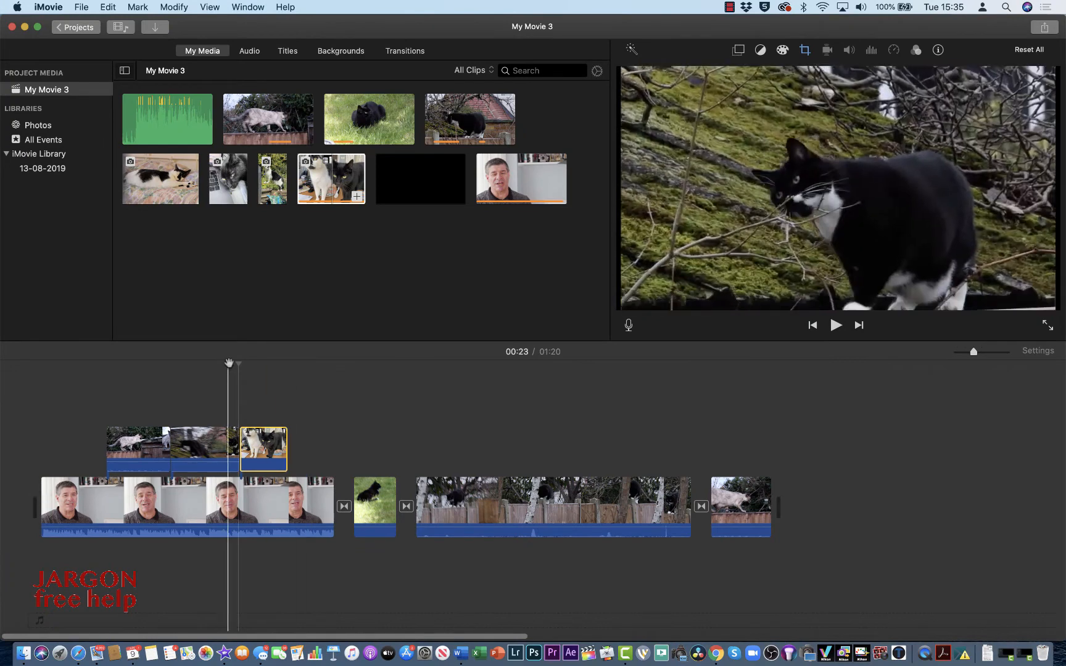
pyautogui.click(229, 370)
pyautogui.press('space')
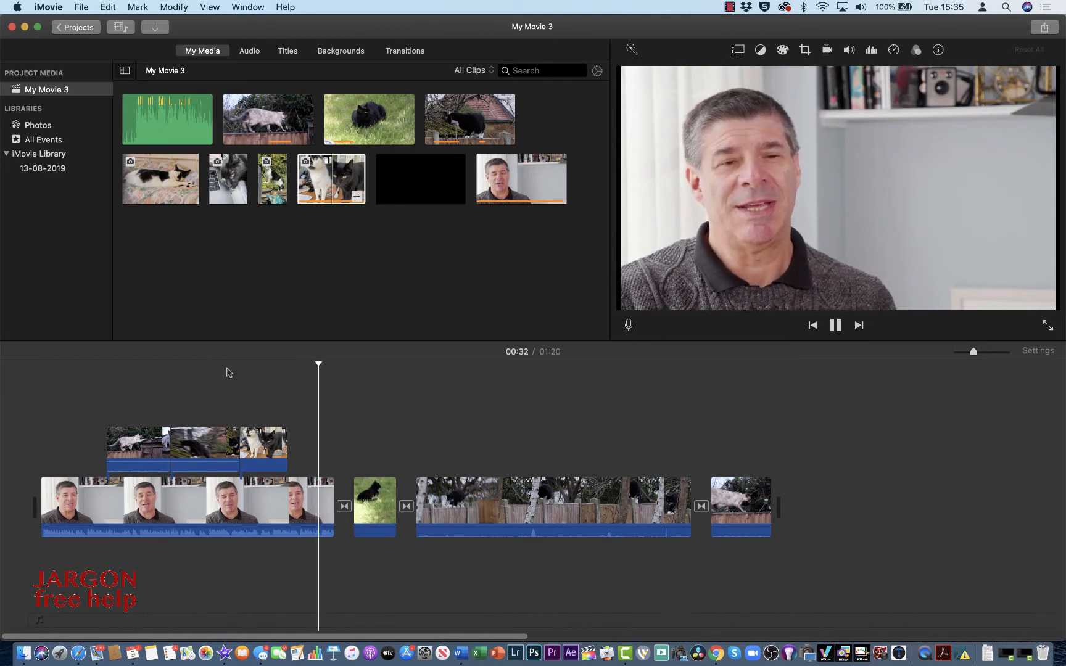
pyautogui.press('space')
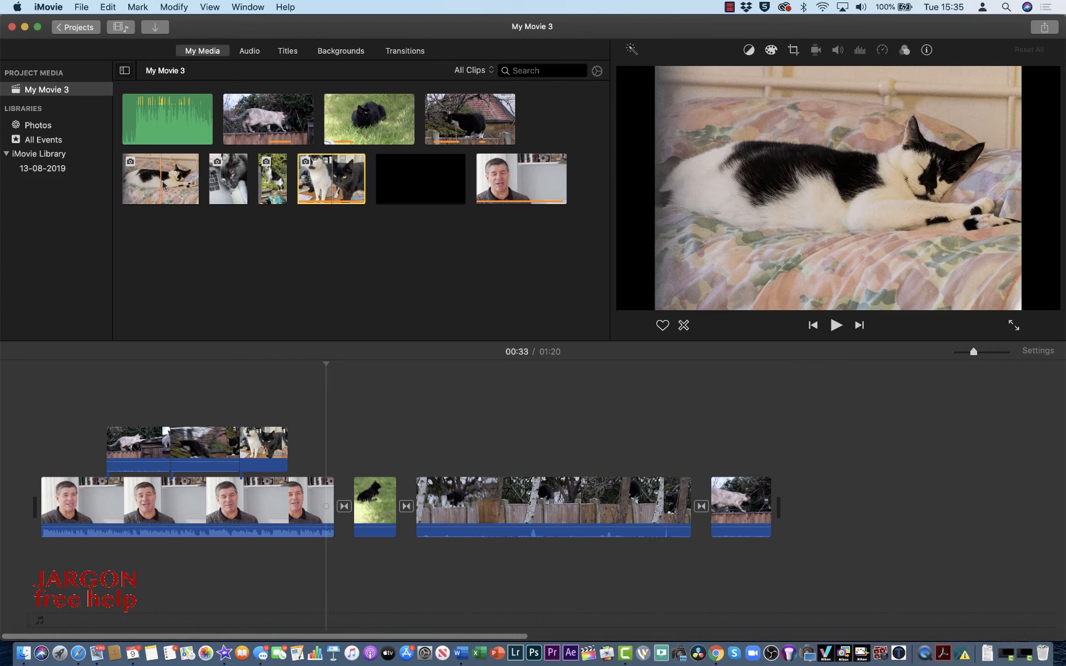
# Step: Add the photo of the sleeping cat as a cutaway above the end of the first talking clip, shortly after the two-cat photo
pyautogui.click(163, 179)
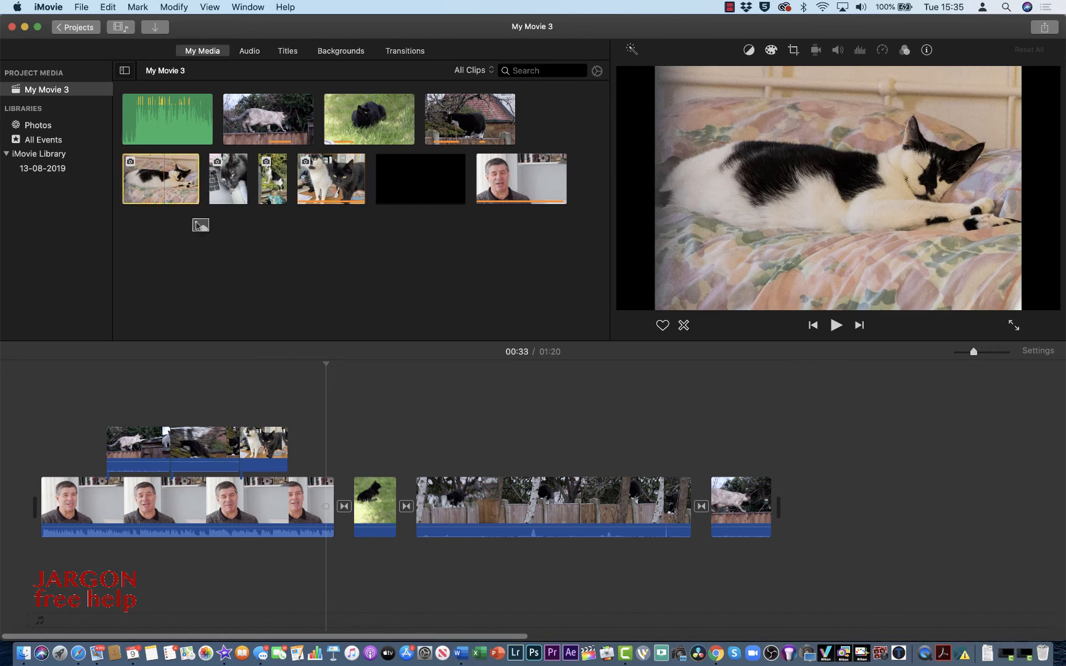
pyautogui.moveTo(196, 223); pyautogui.dragTo(309, 443)
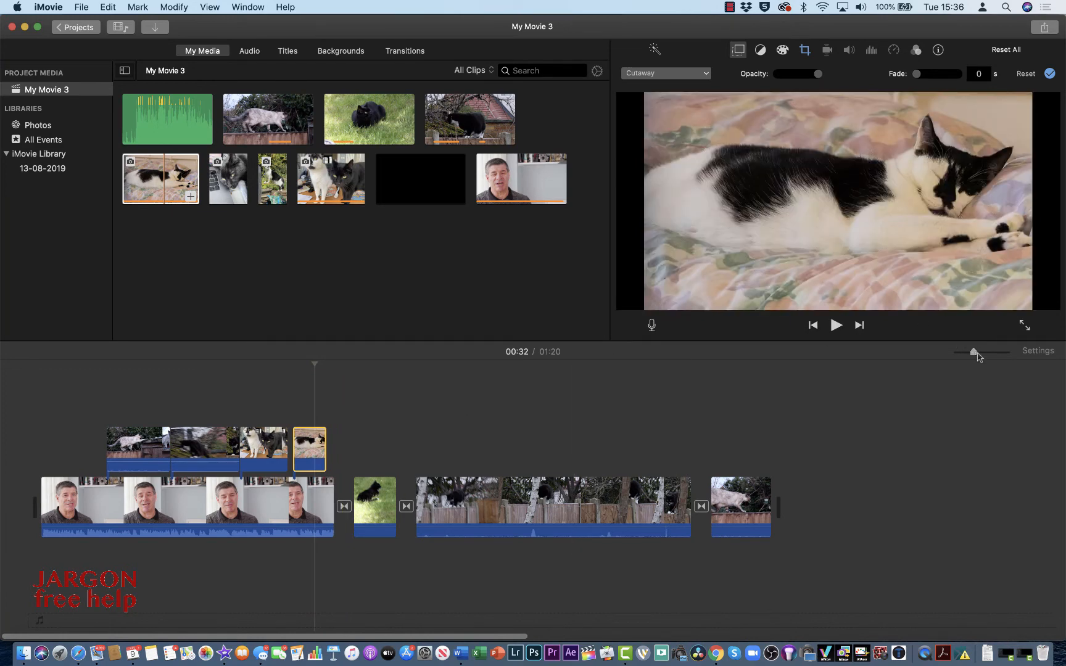
pyautogui.moveTo(978, 357); pyautogui.dragTo(993, 356)
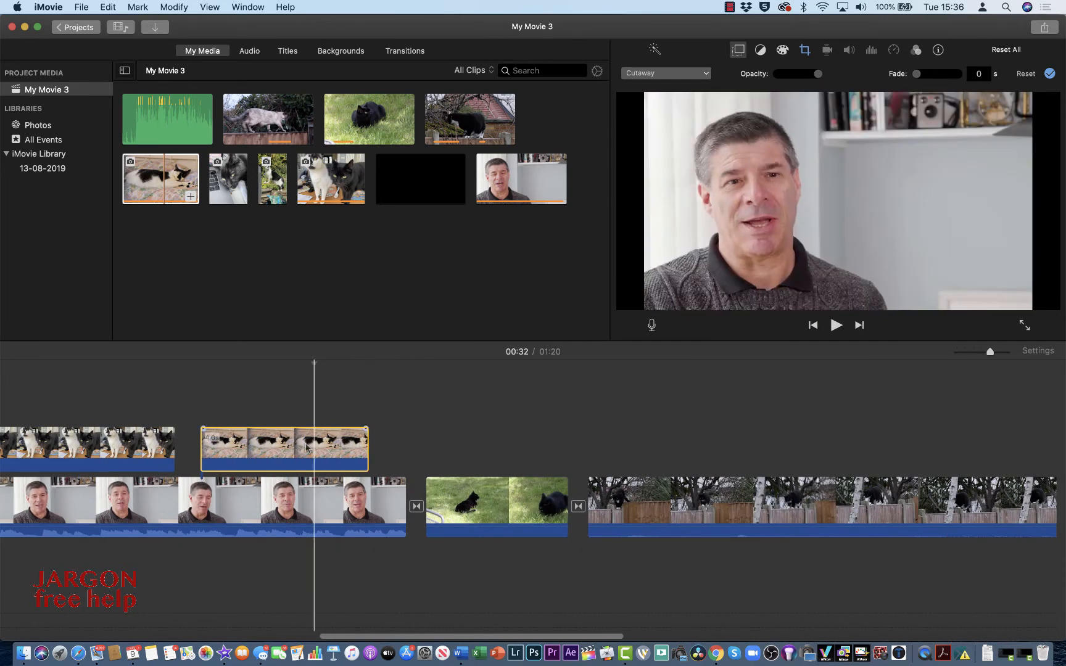
pyautogui.moveTo(307, 448); pyautogui.dragTo(320, 449)
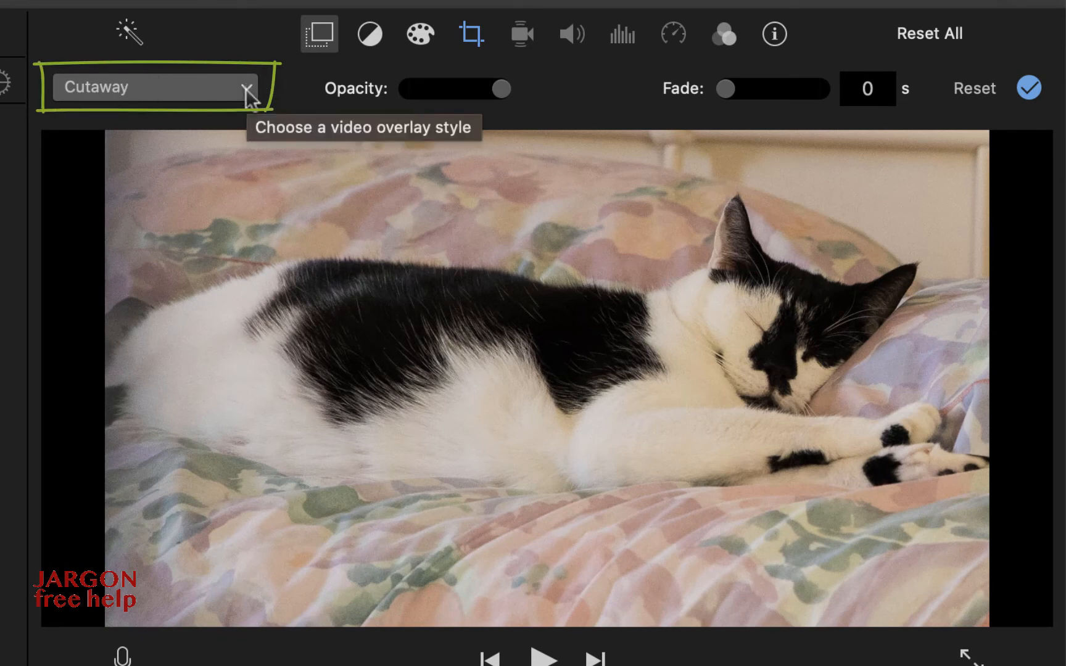
# Step: Set the sleeping-cat photo's overlay style to Split Screen, try the Right and Top positions, settle on Right and play it
pyautogui.click(248, 93)
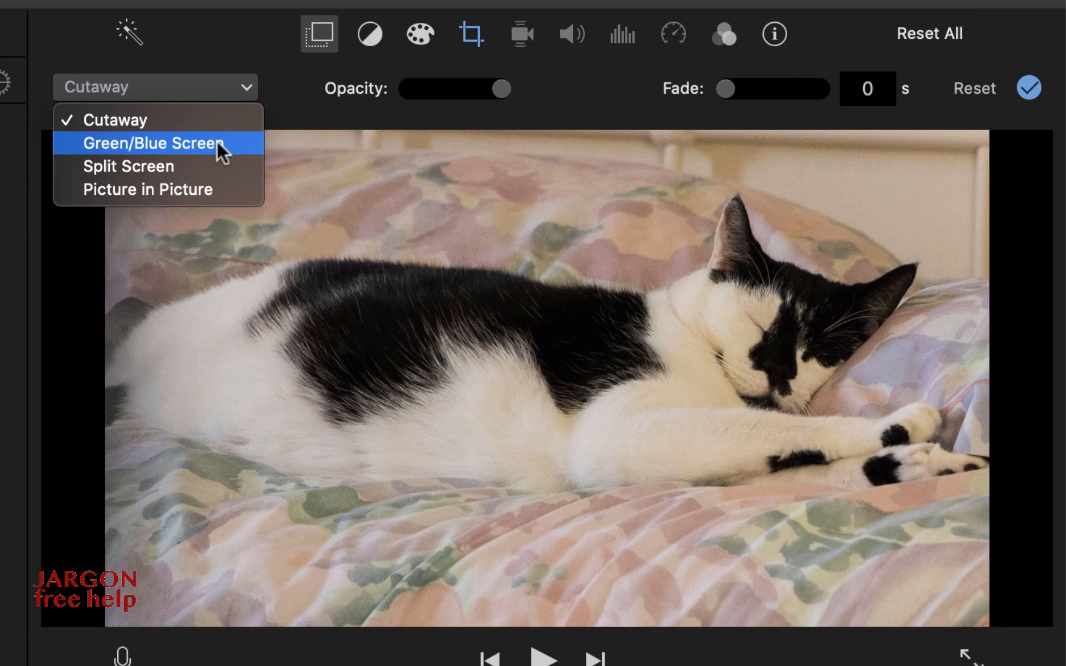
pyautogui.click(199, 171)
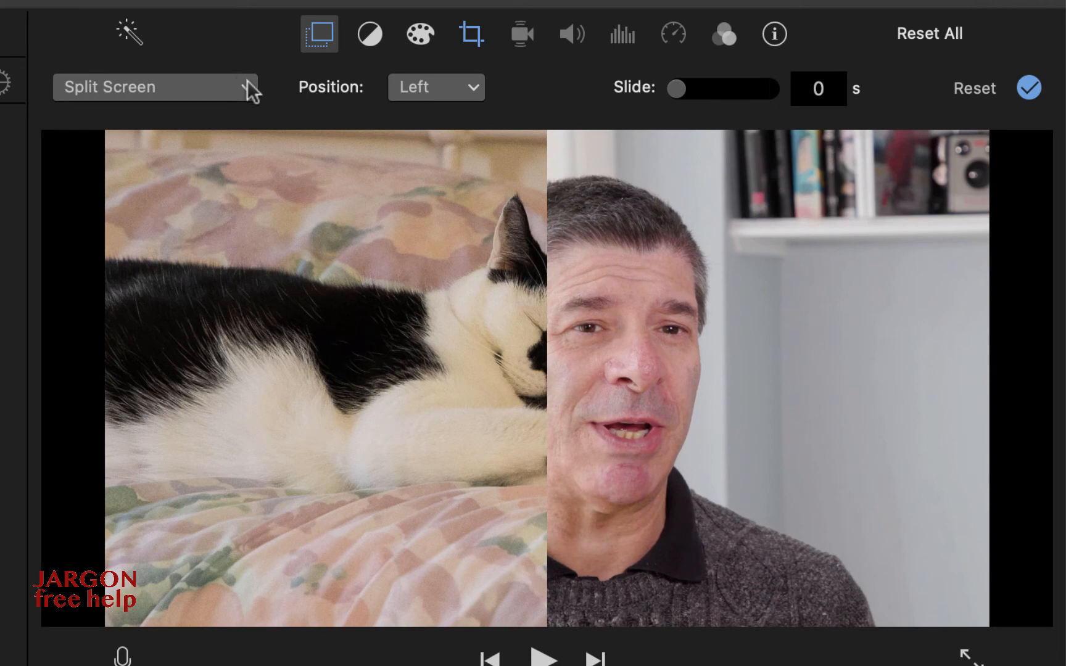
pyautogui.click(472, 91)
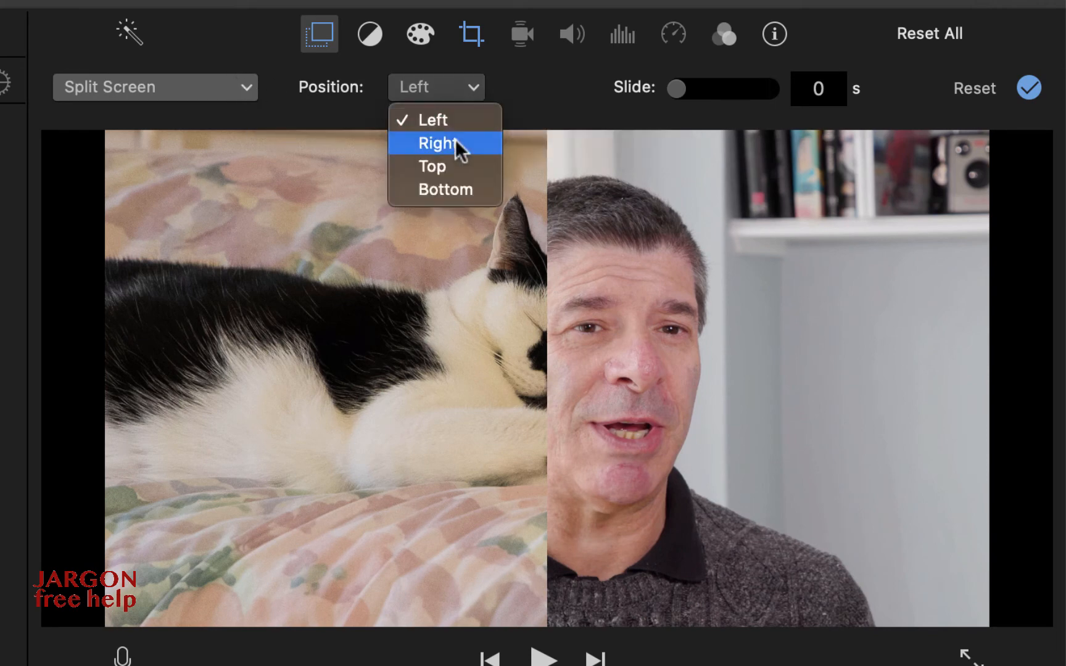
pyautogui.click(455, 140)
pyautogui.click(472, 87)
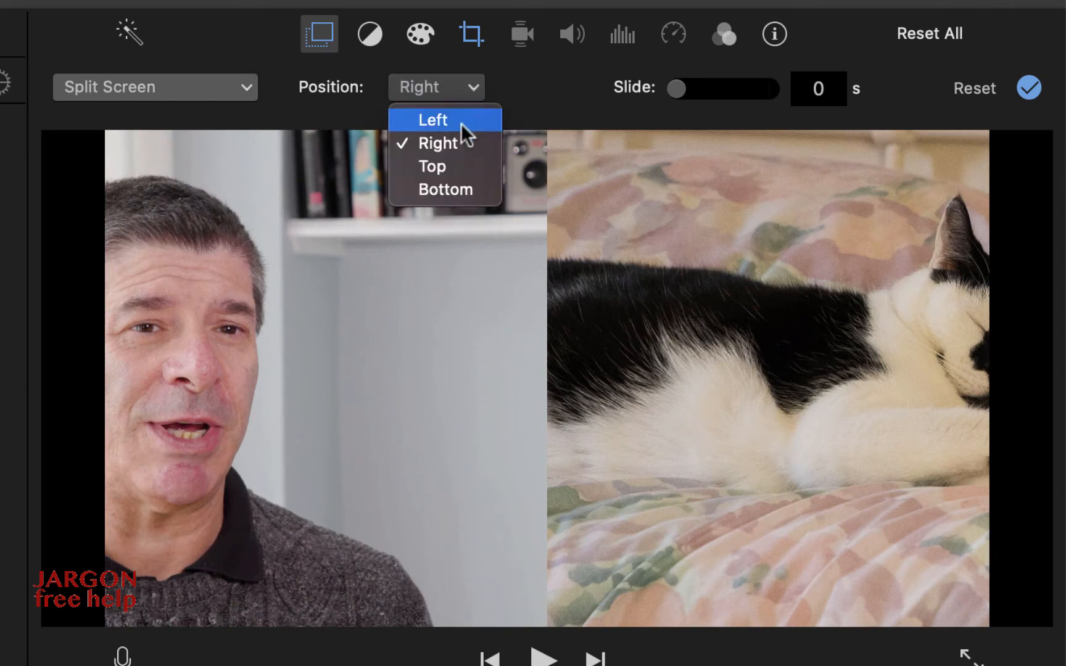
pyautogui.click(453, 172)
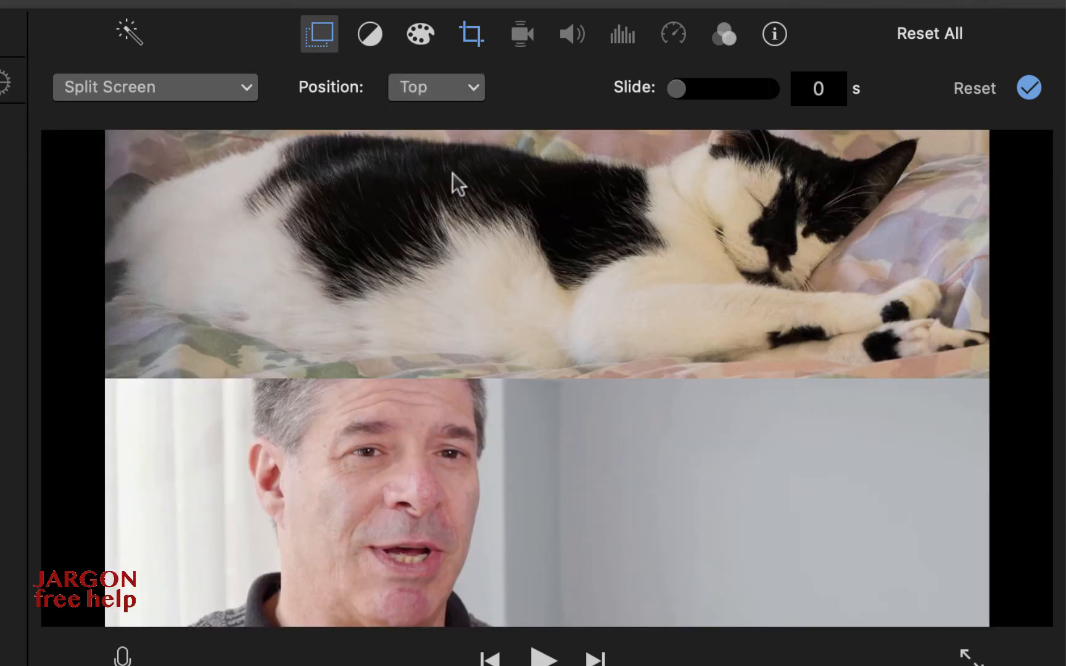
pyautogui.click(459, 80)
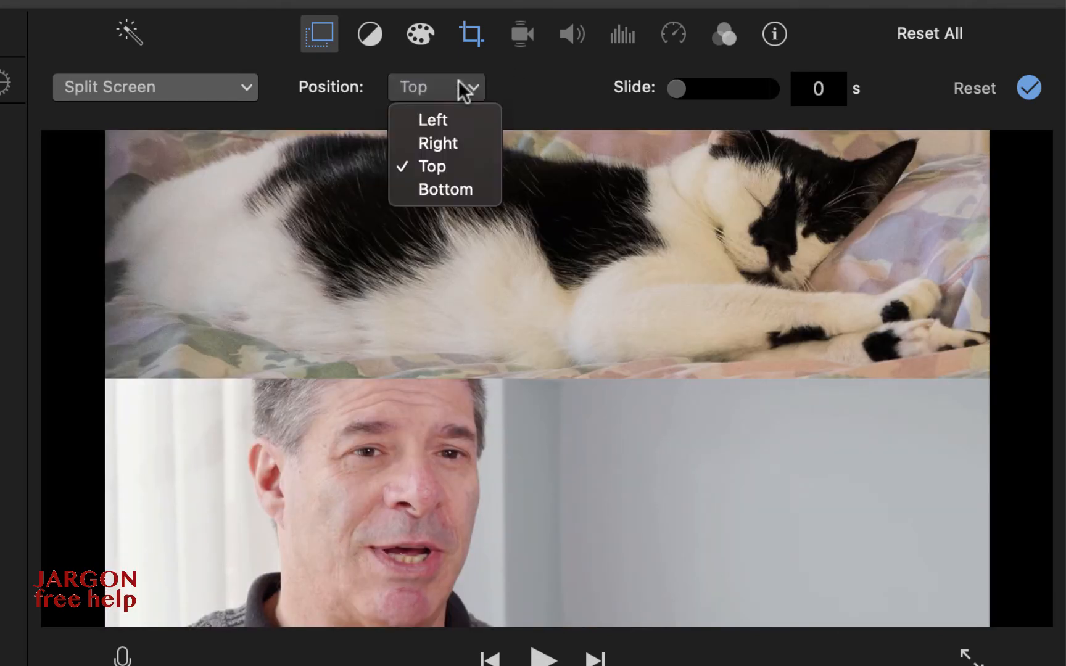
pyautogui.click(444, 142)
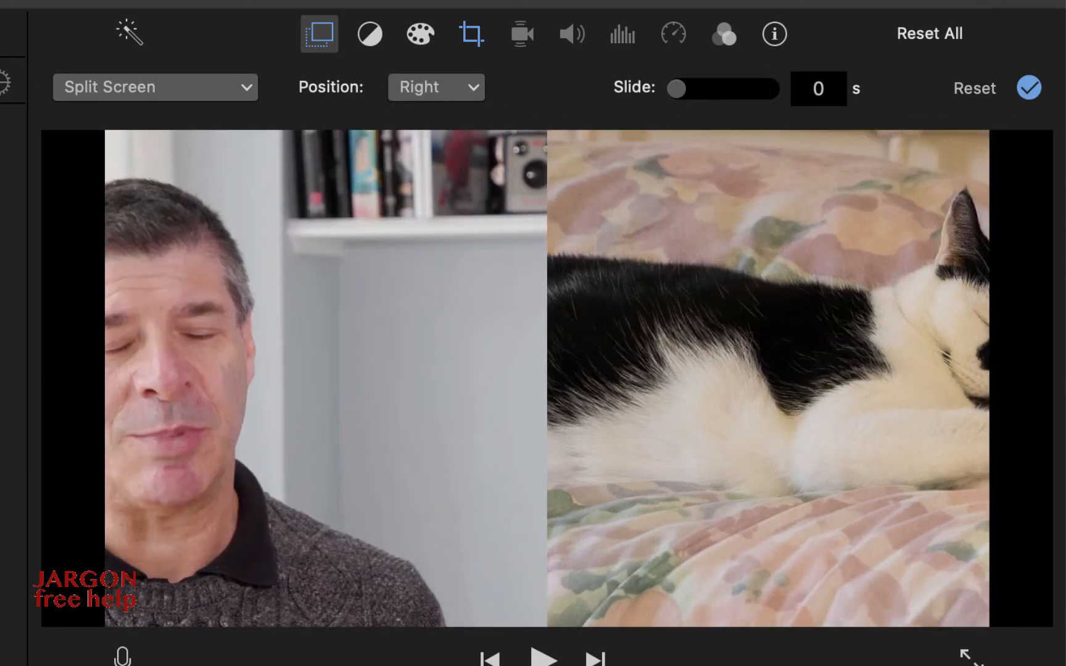
pyautogui.press('space')
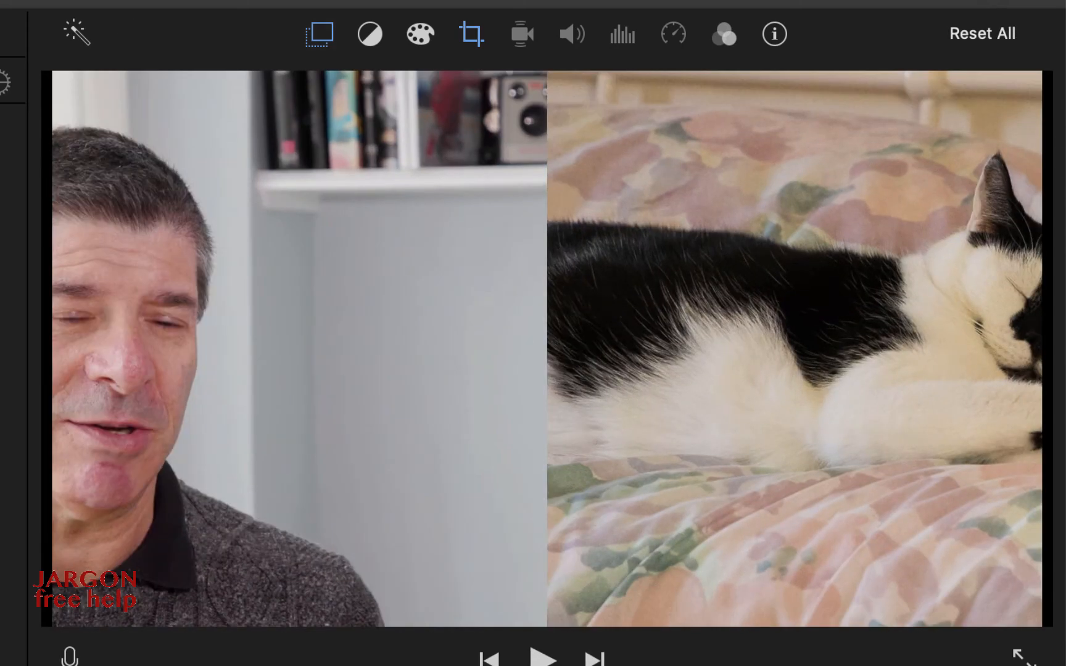
pyautogui.press('space')
pyautogui.press('space')
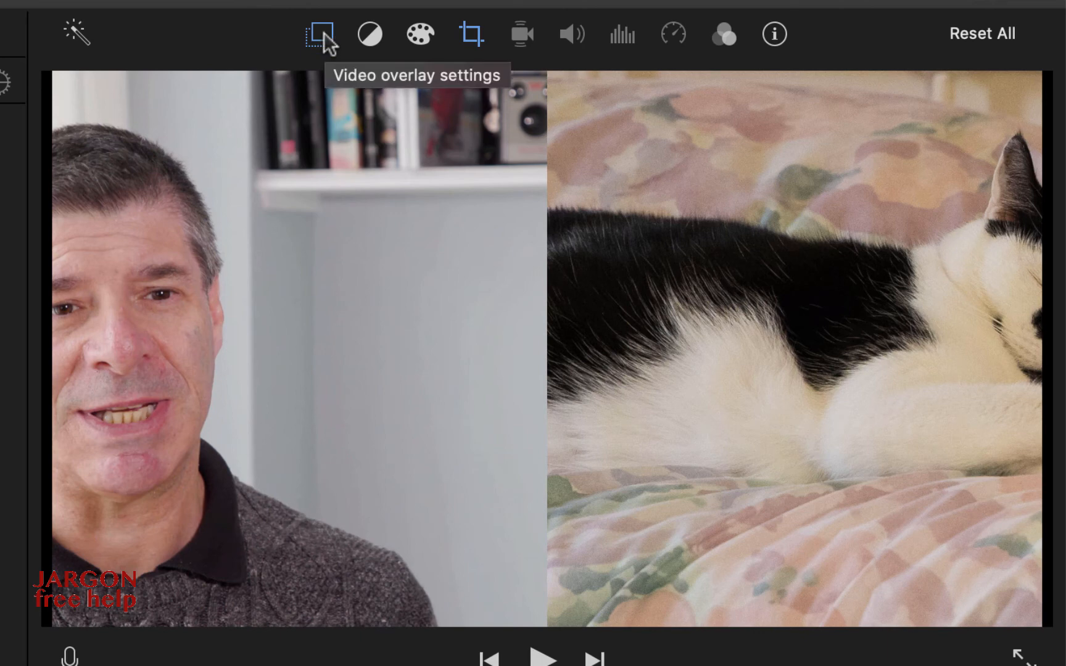
# Step: Increase the split screen's slide duration to about 0.69 s and play the slide-in
pyautogui.click(323, 34)
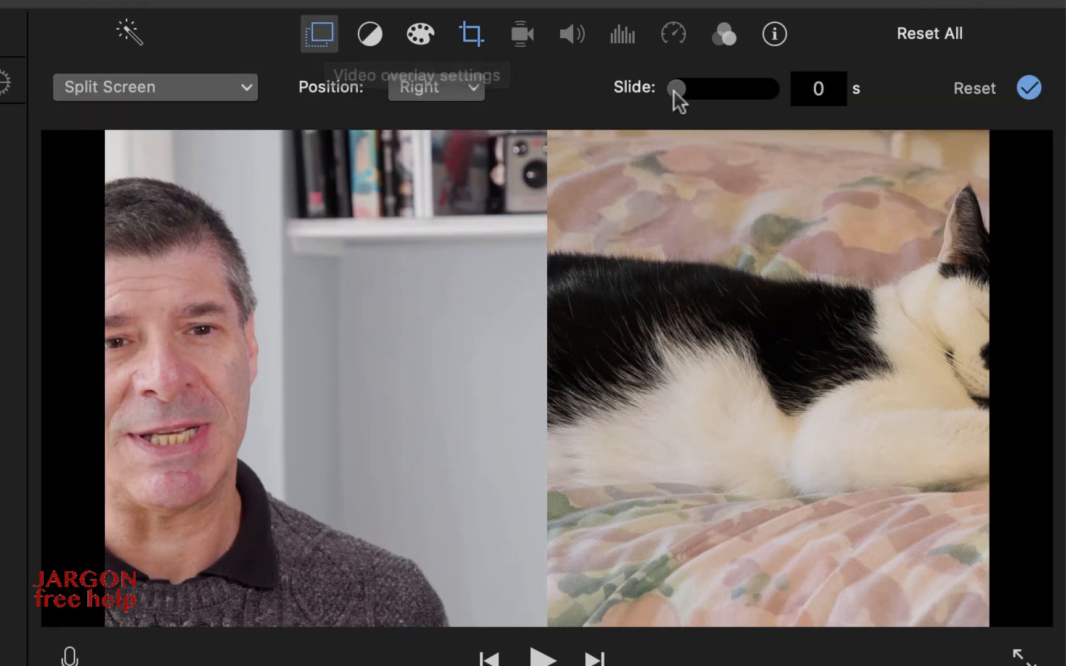
pyautogui.moveTo(675, 90); pyautogui.dragTo(707, 102)
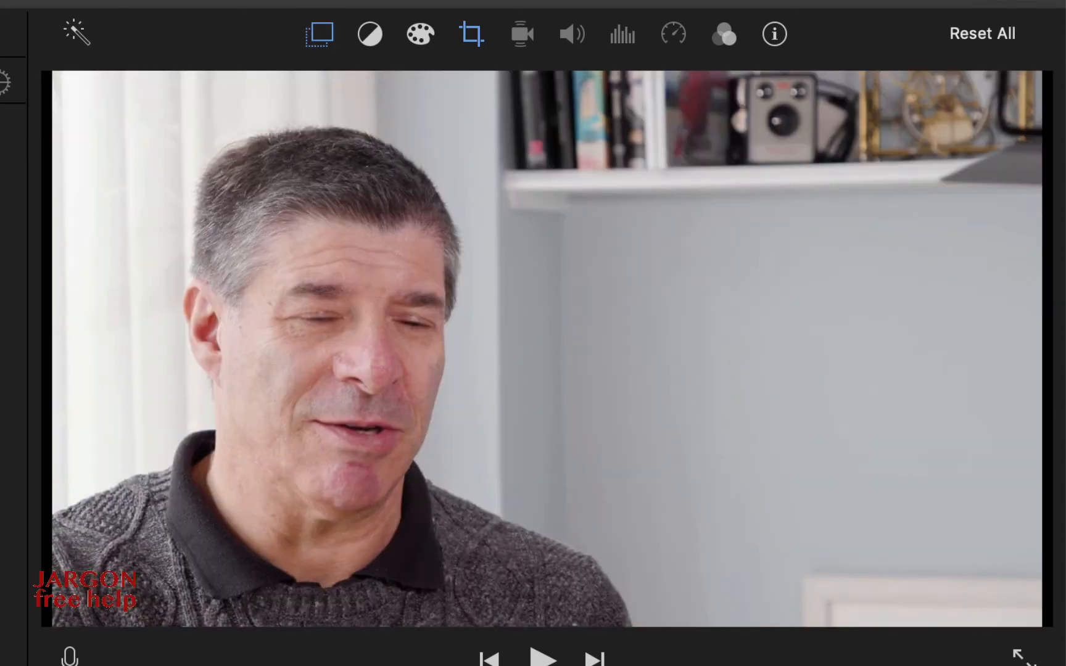
pyautogui.press('space')
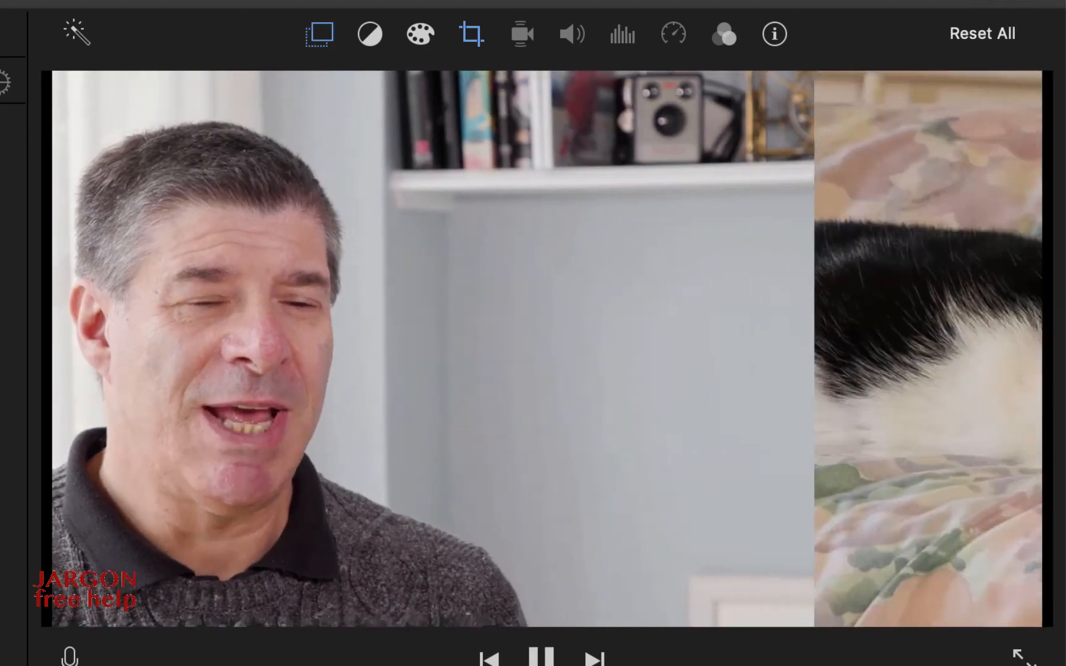
pyautogui.press('space')
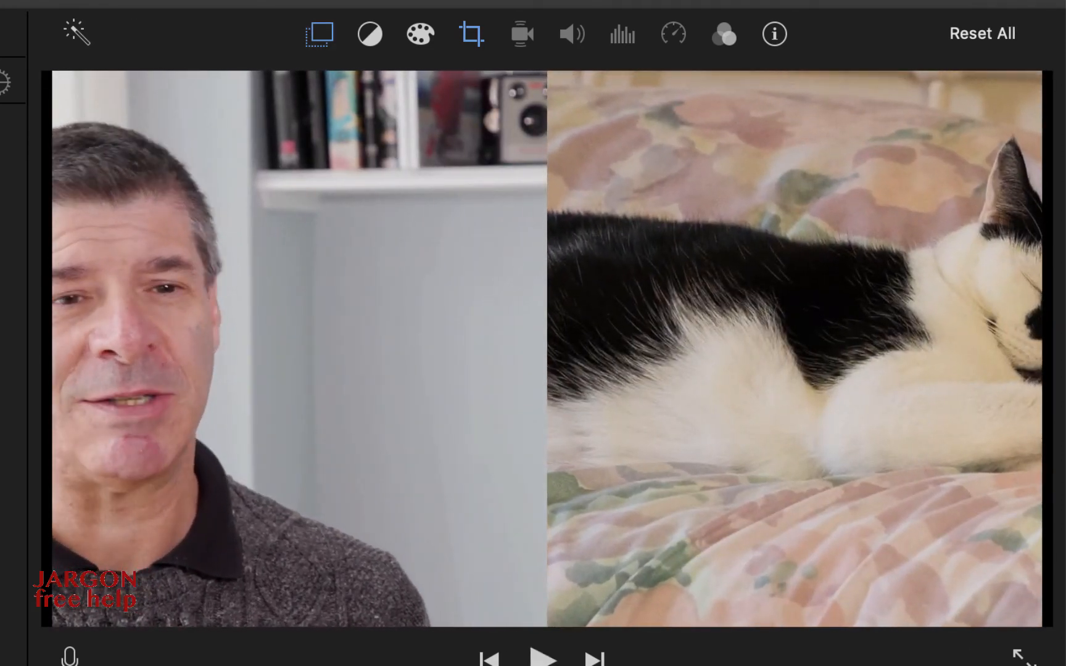
# Step: Set the split screen's slide duration to exactly 0.7 s and replay the effect
pyautogui.click(320, 37)
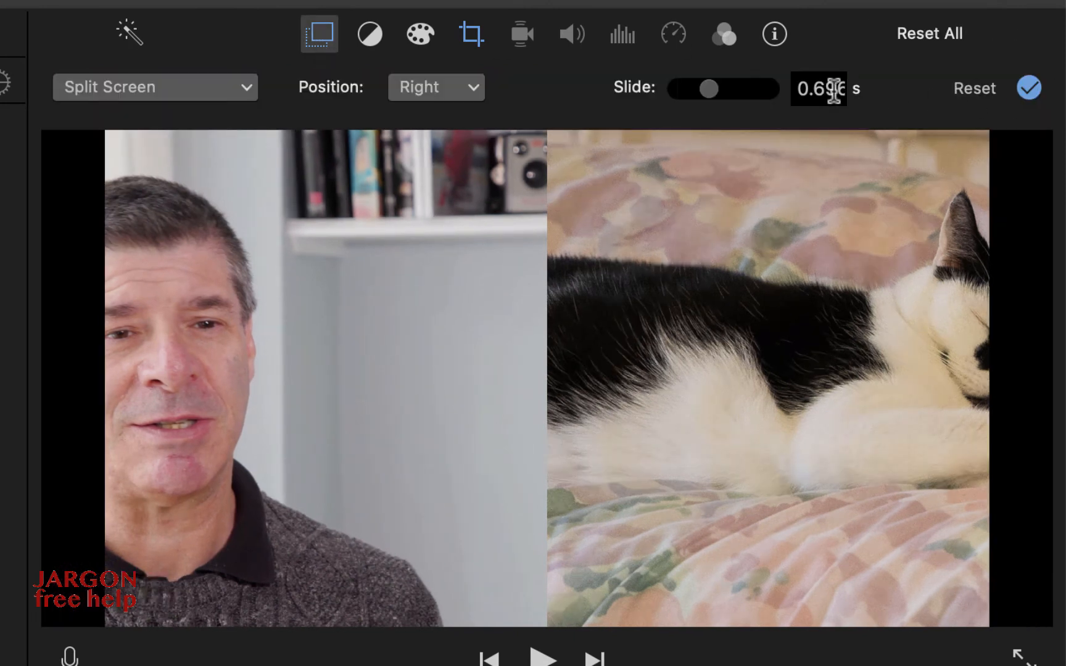
pyautogui.click(797, 89)
pyautogui.write('.7')
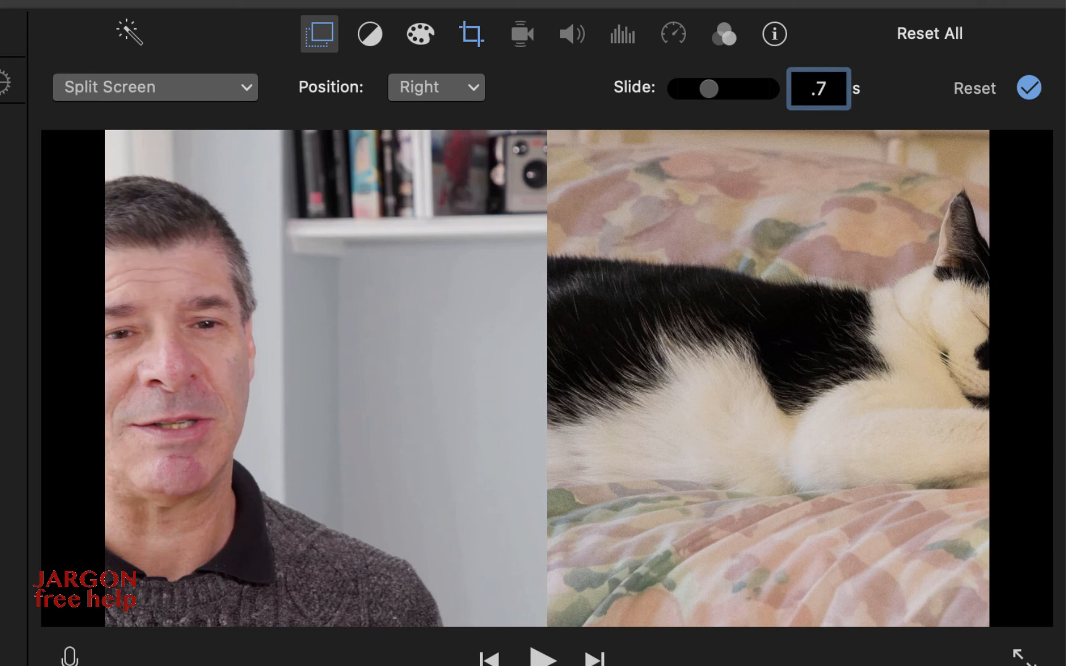
pyautogui.press('Return')
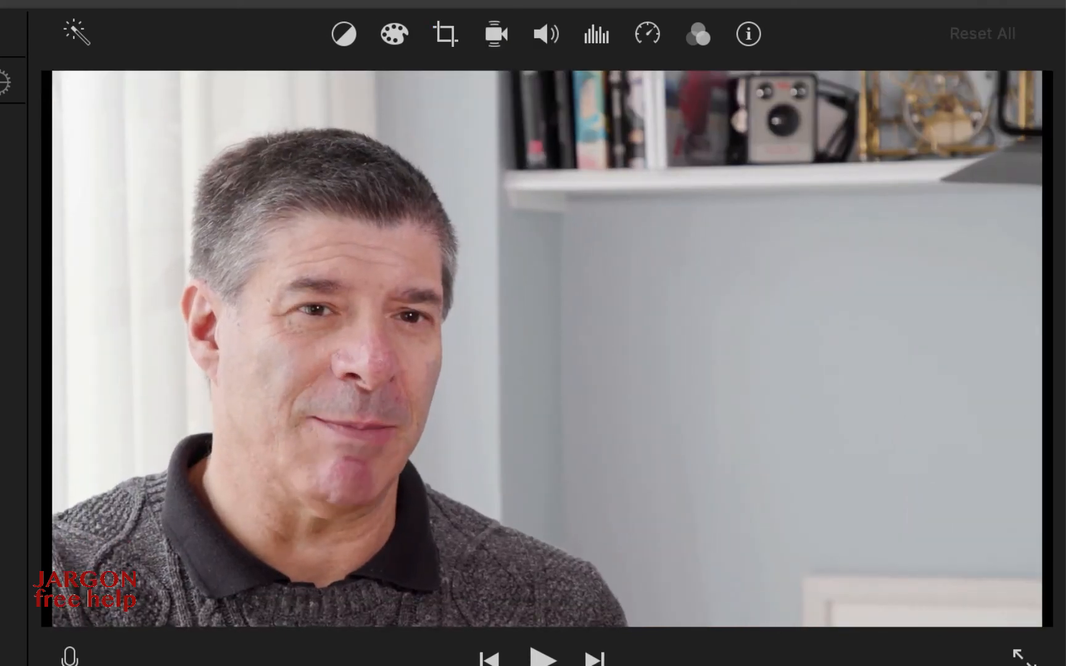
pyautogui.press('space')
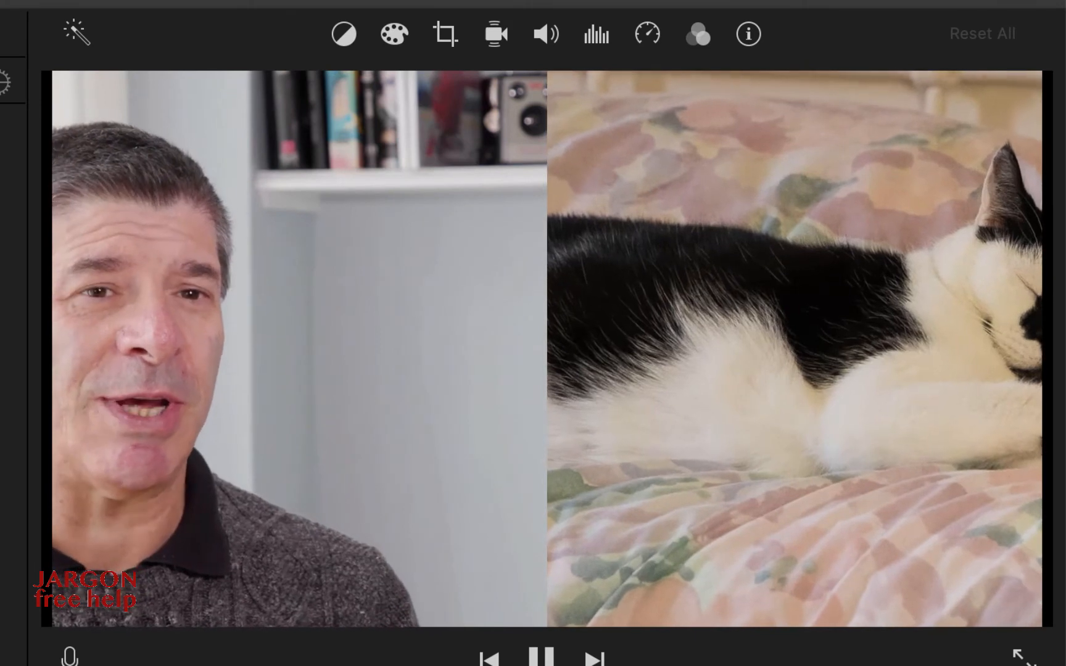
pyautogui.press('space')
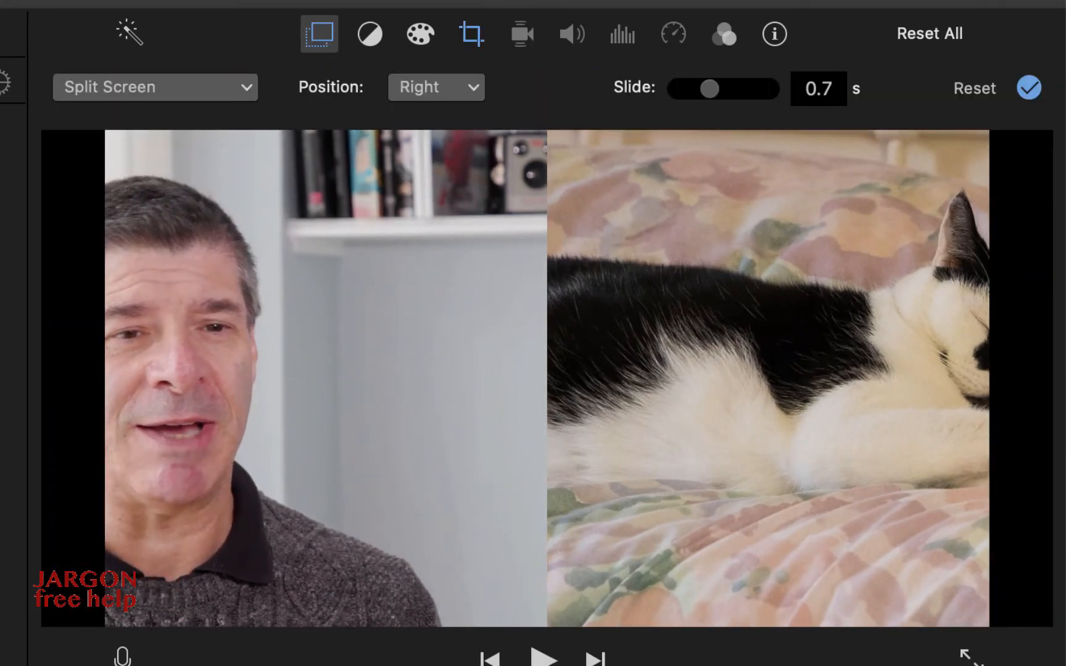
# Step: Change the sleeping-cat photo's overlay style to Picture in Picture, and enlarge the inset in the upper right of the frame
pyautogui.click(246, 86)
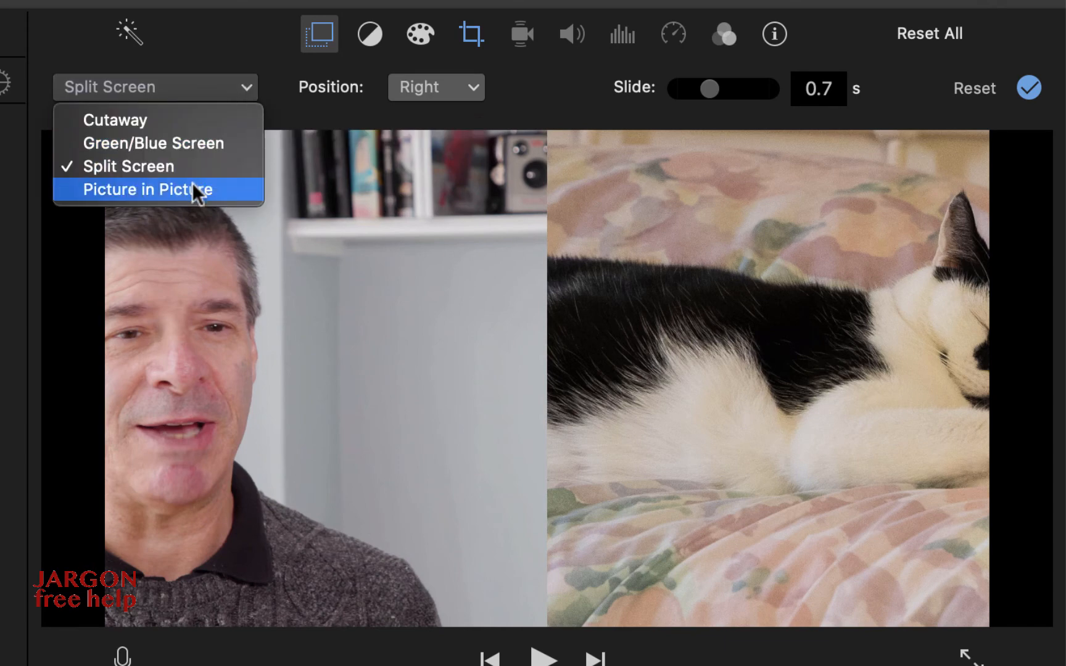
pyautogui.click(193, 188)
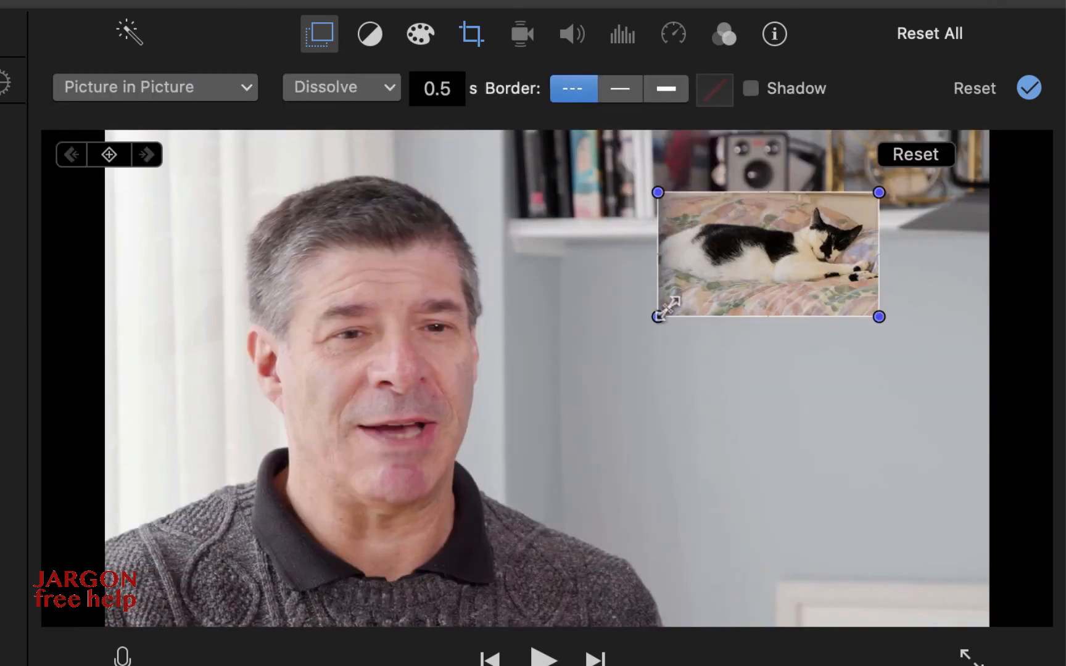
pyautogui.moveTo(658, 316); pyautogui.dragTo(558, 411)
pyautogui.moveTo(654, 348); pyautogui.dragTo(746, 296)
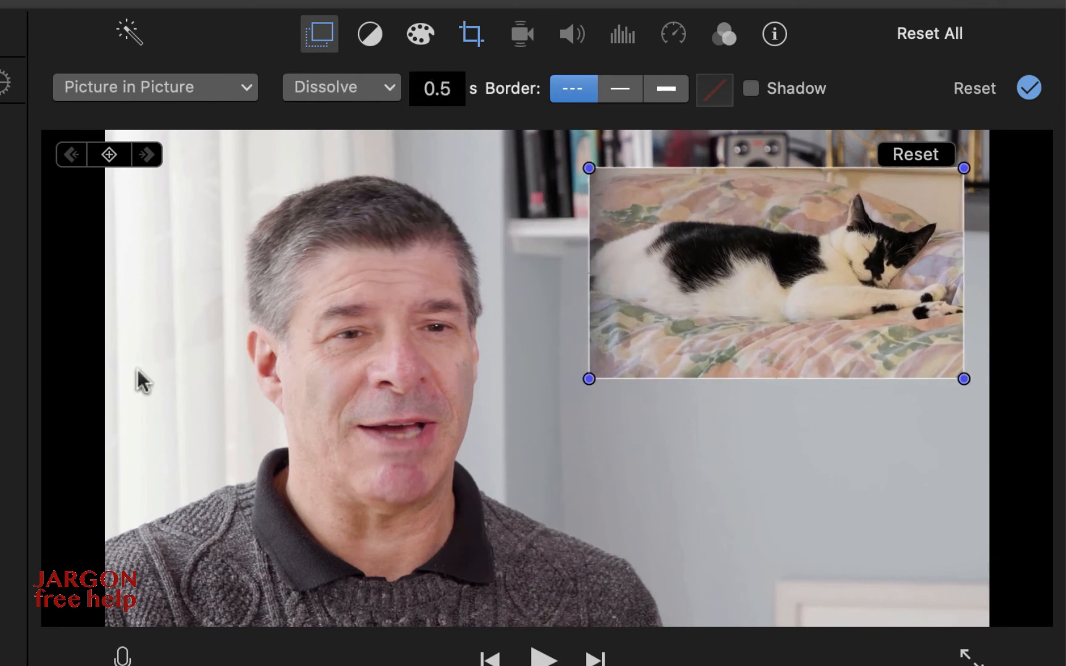
# Step: Check the transition choices for the picture-in-picture overlay, keep Dissolve, and play the effect from before the photo
pyautogui.click(390, 90)
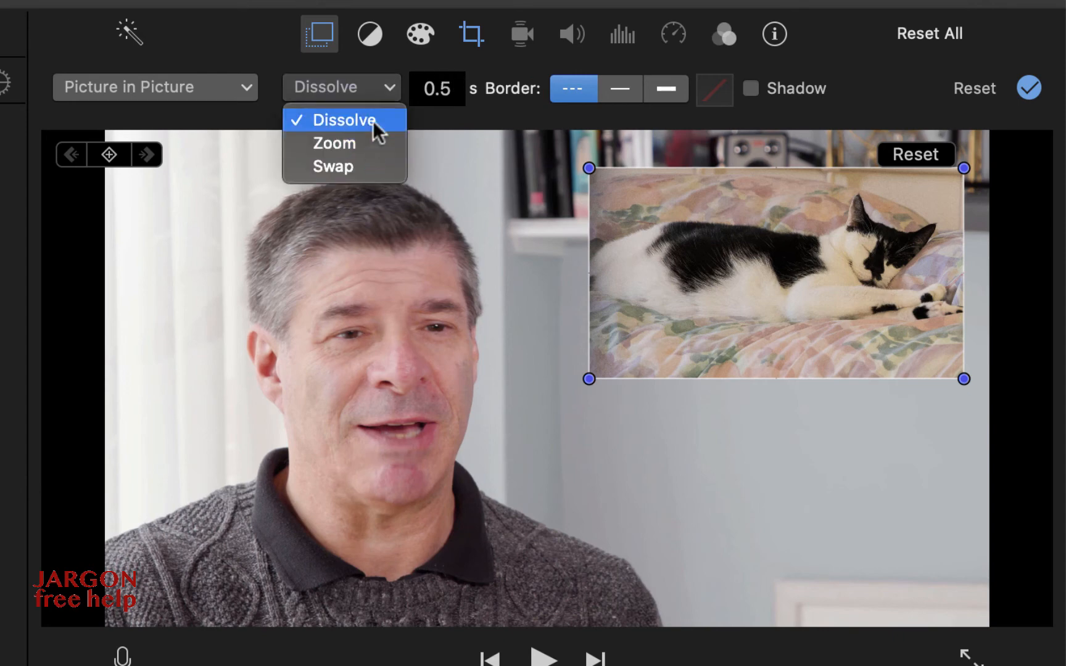
pyautogui.click(378, 87)
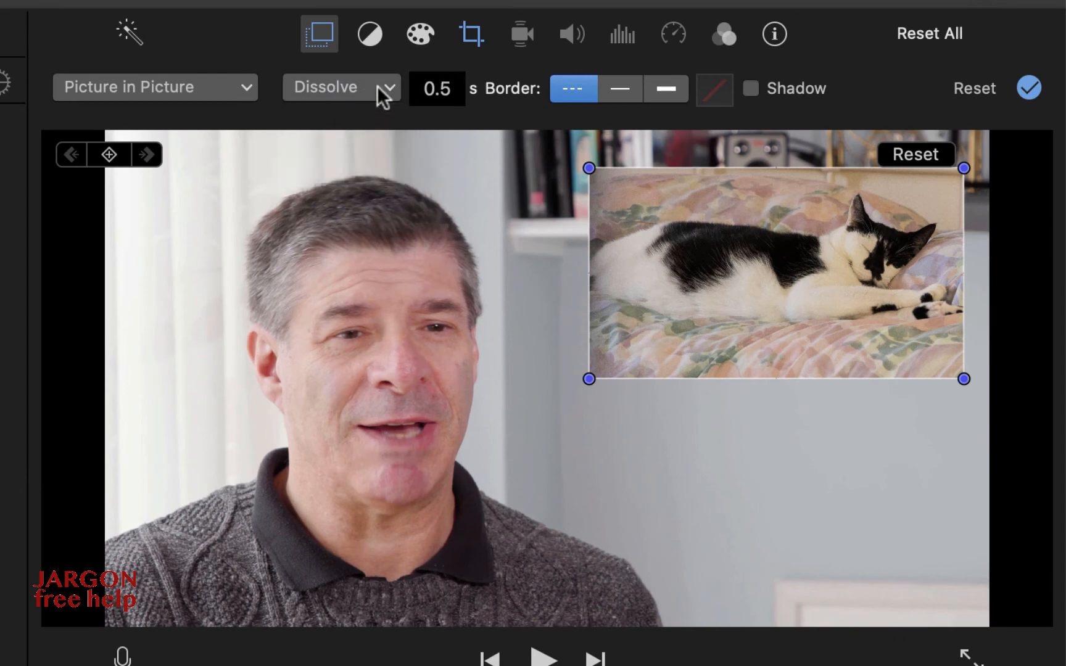
pyautogui.press('space')
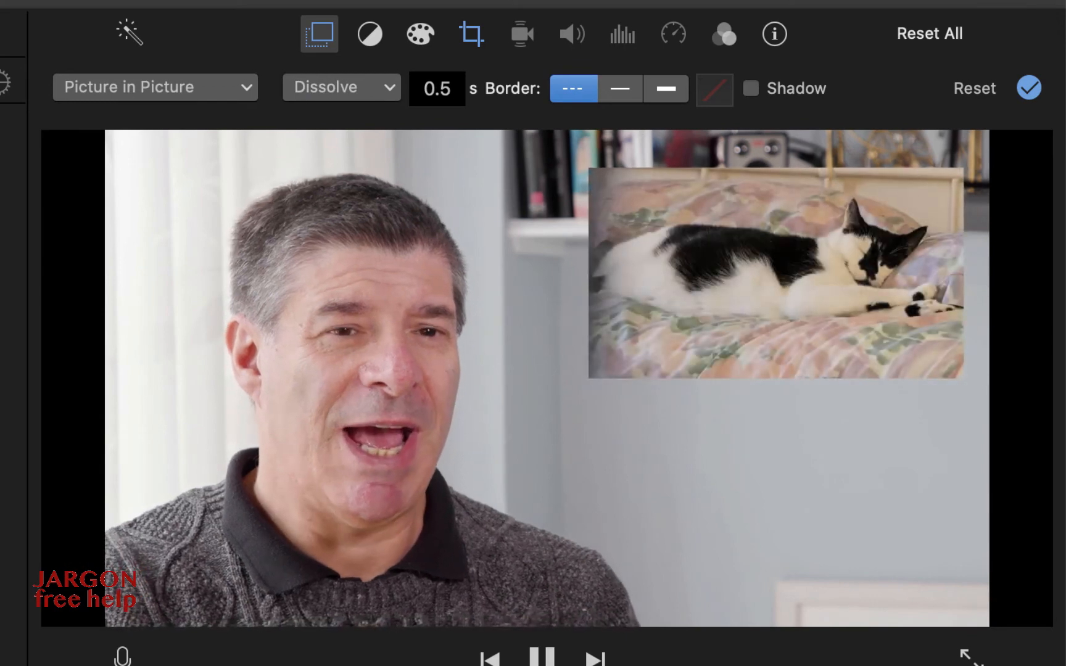
pyautogui.press('space')
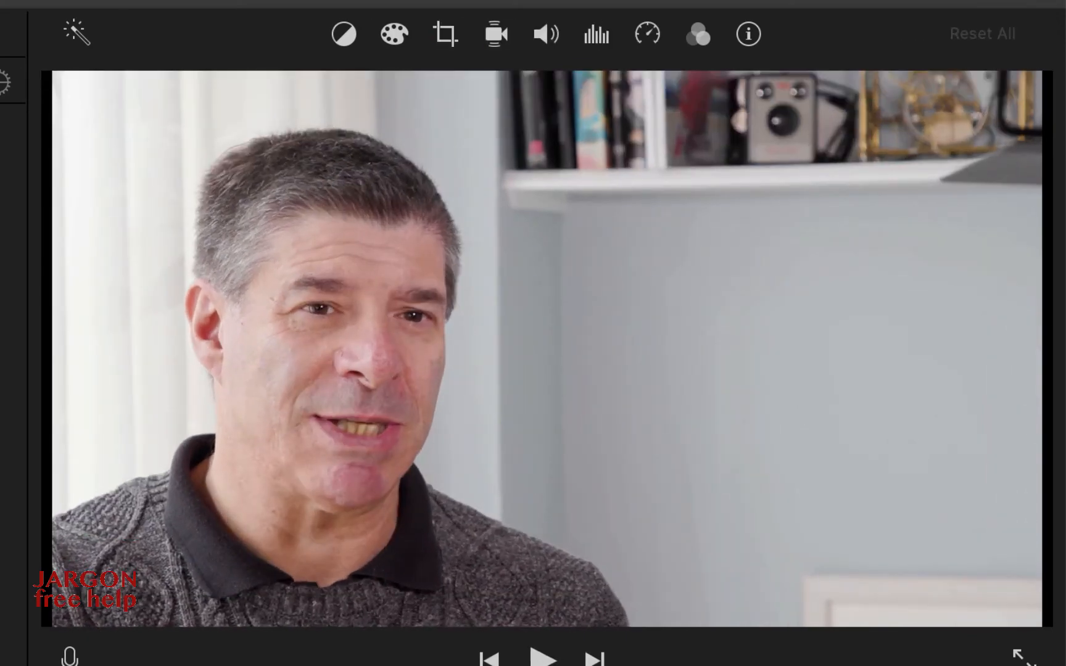
pyautogui.press('space')
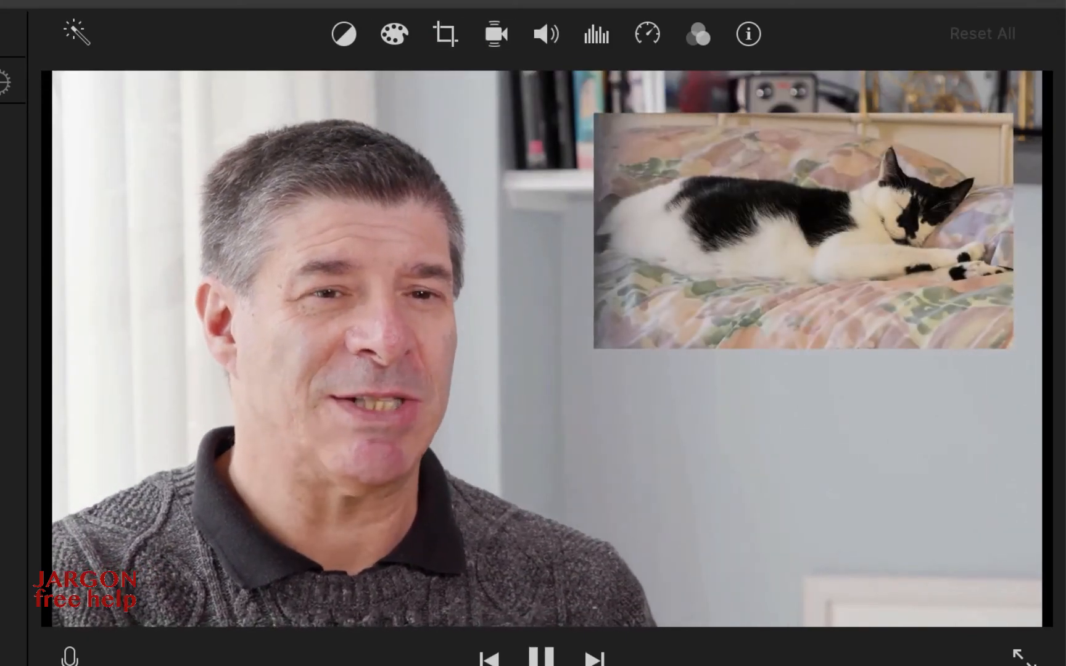
# Step: Try the Zoom transition on the sleeping-cat picture-in-picture overlay and play the effect
pyautogui.press('space')
pyautogui.click(371, 90)
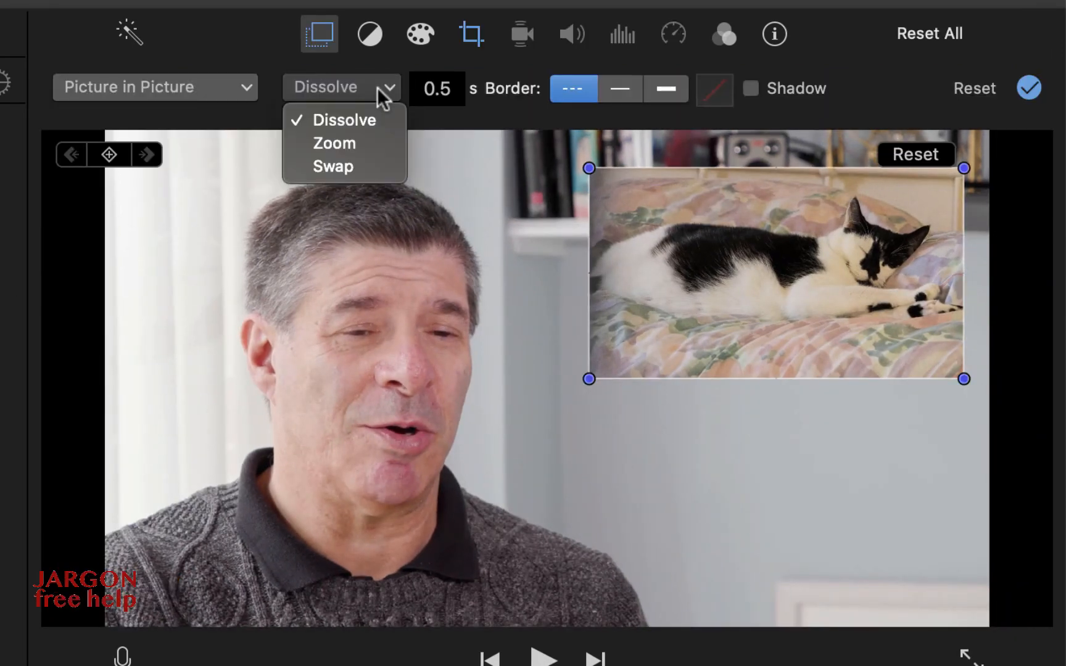
pyautogui.click(356, 141)
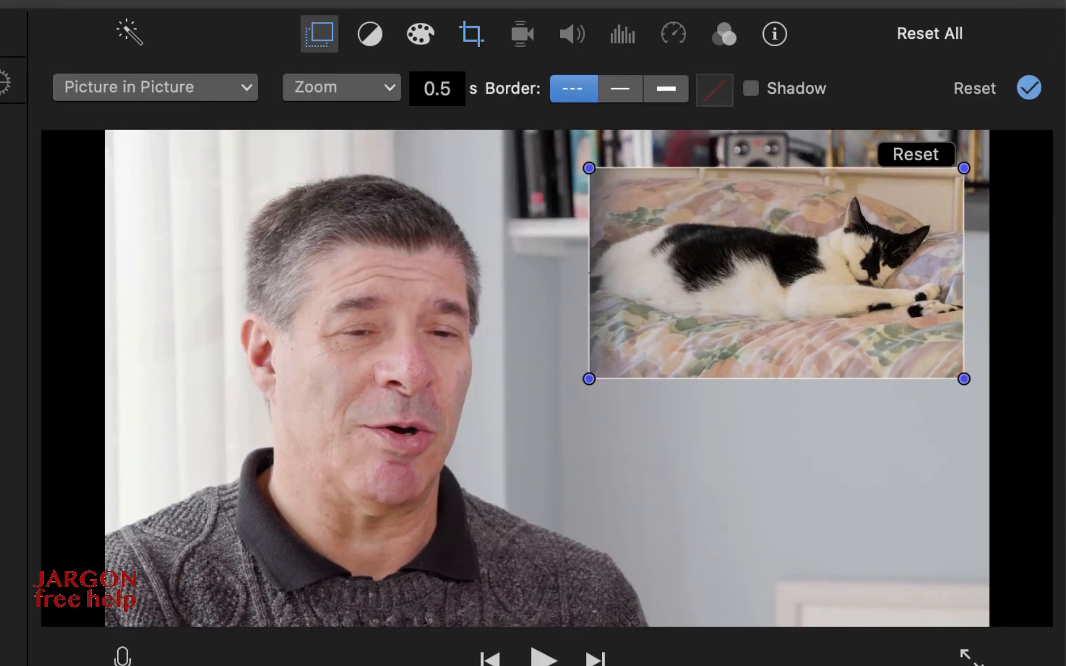
pyautogui.press('space')
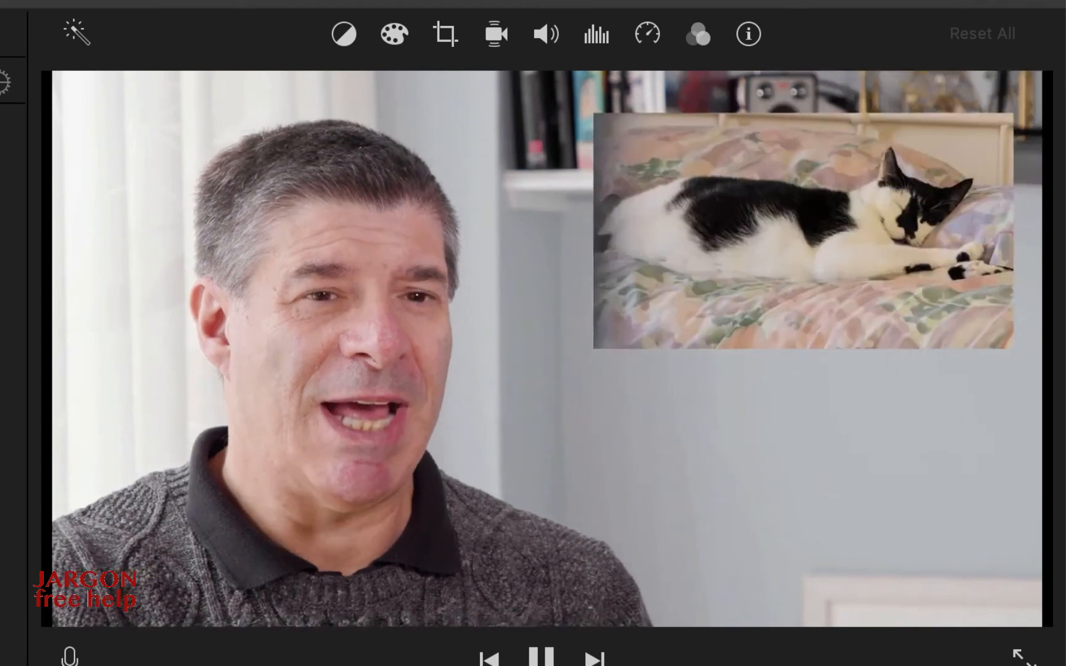
pyautogui.press('space')
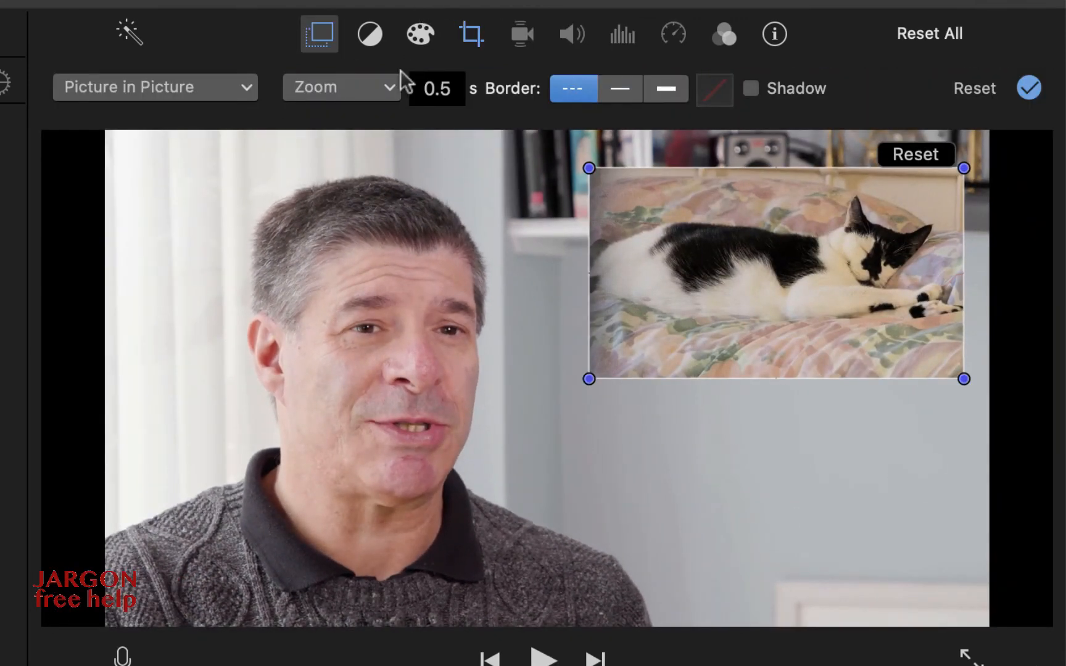
# Step: Try the Swap transition on the picture-in-picture overlay, play it, and return the transition to Dissolve
pyautogui.click(389, 87)
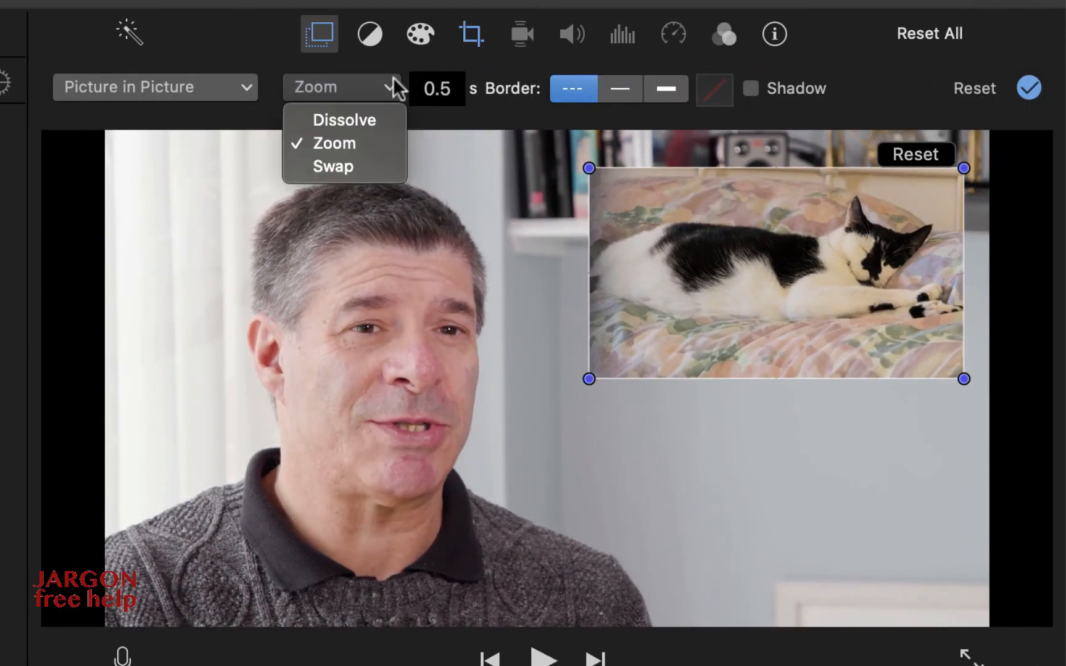
pyautogui.click(357, 168)
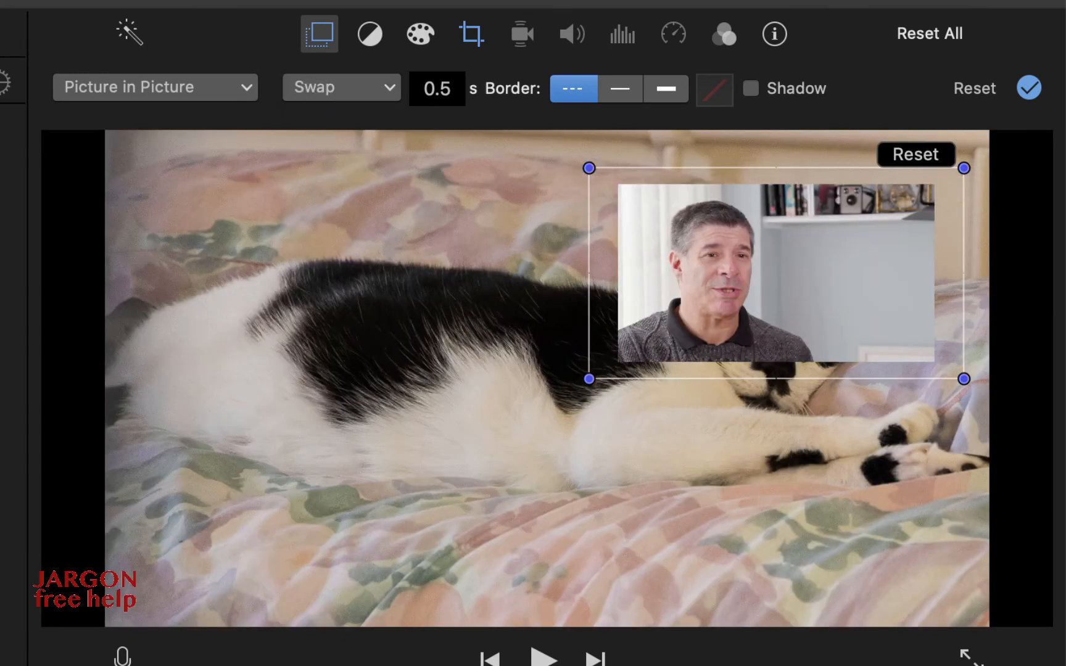
pyautogui.press('space')
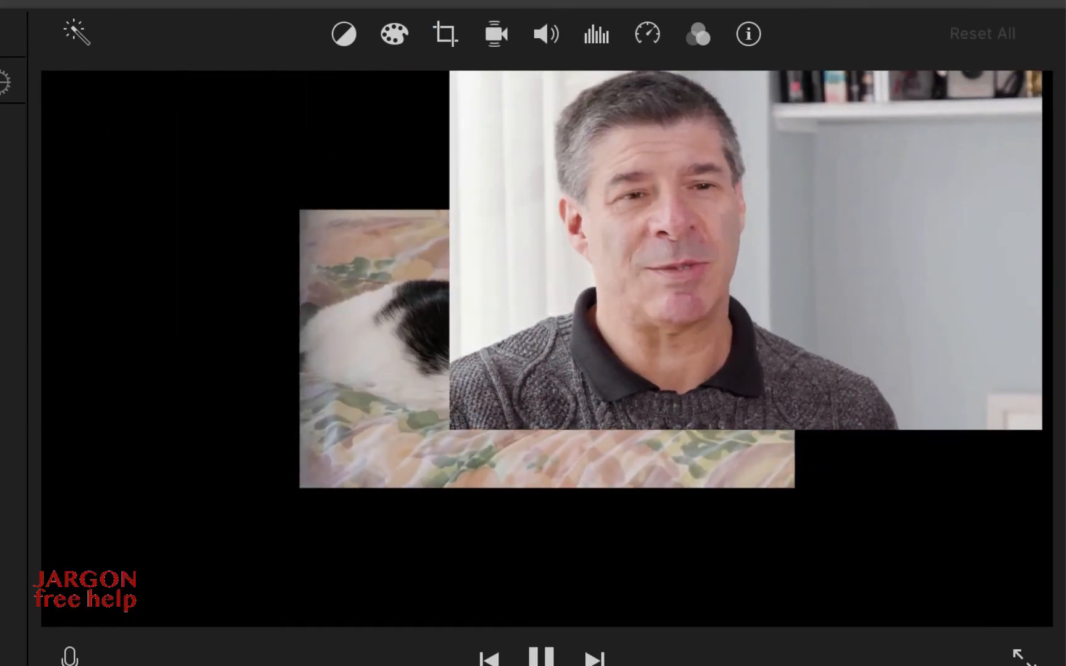
pyautogui.press('space')
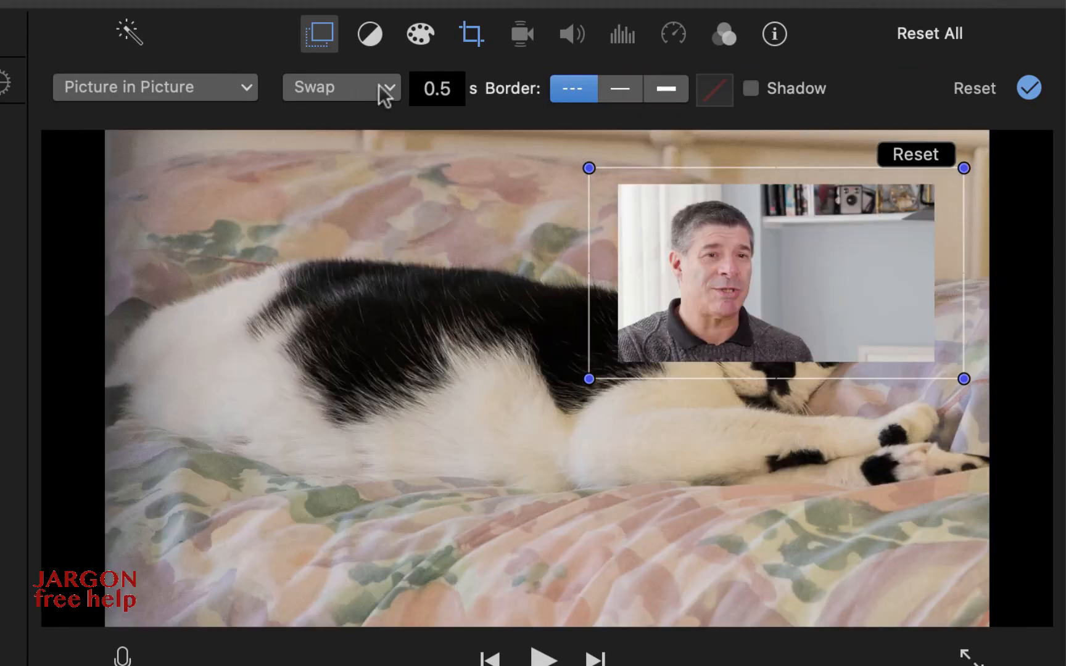
pyautogui.click(379, 87)
pyautogui.click(368, 119)
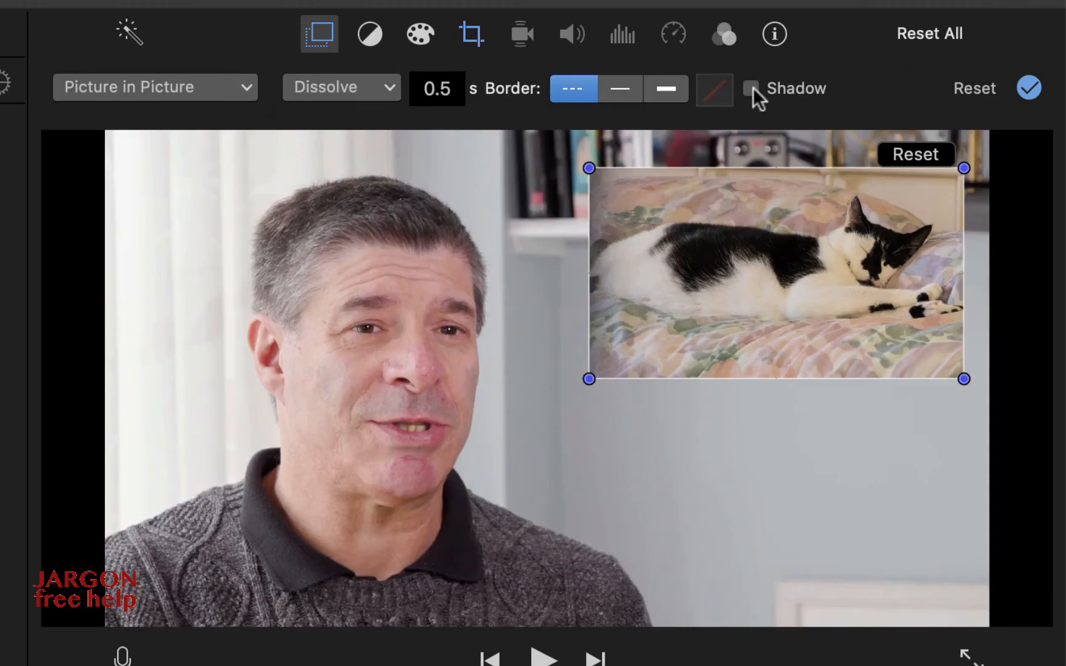
# Step: Add a shadow and the thick border to the sleeping-cat inset
pyautogui.click(750, 89)
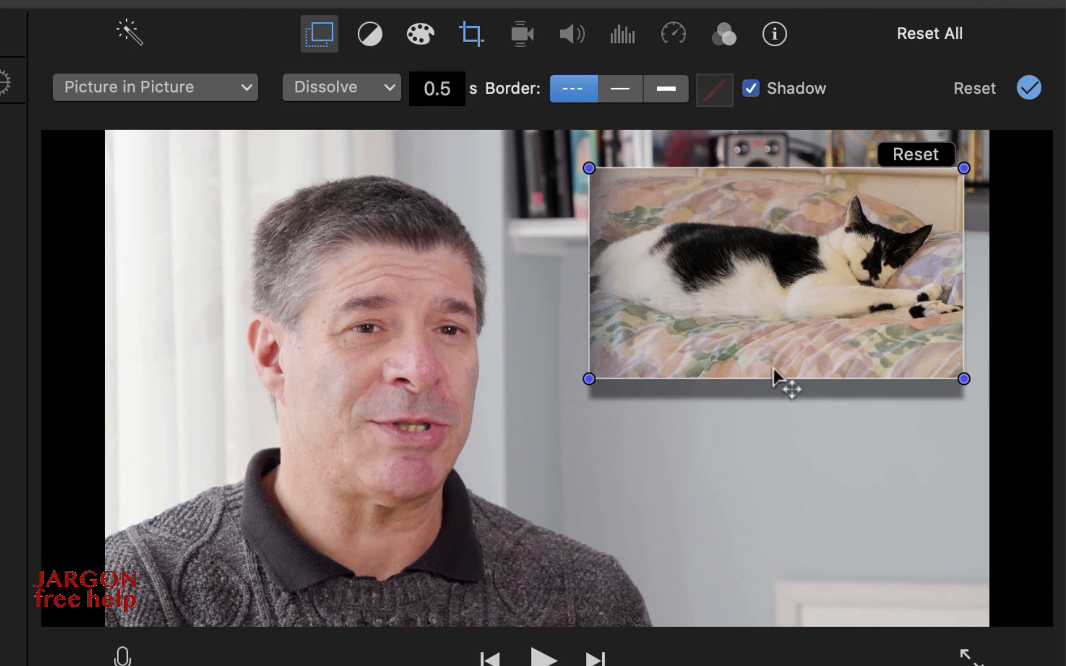
pyautogui.click(620, 93)
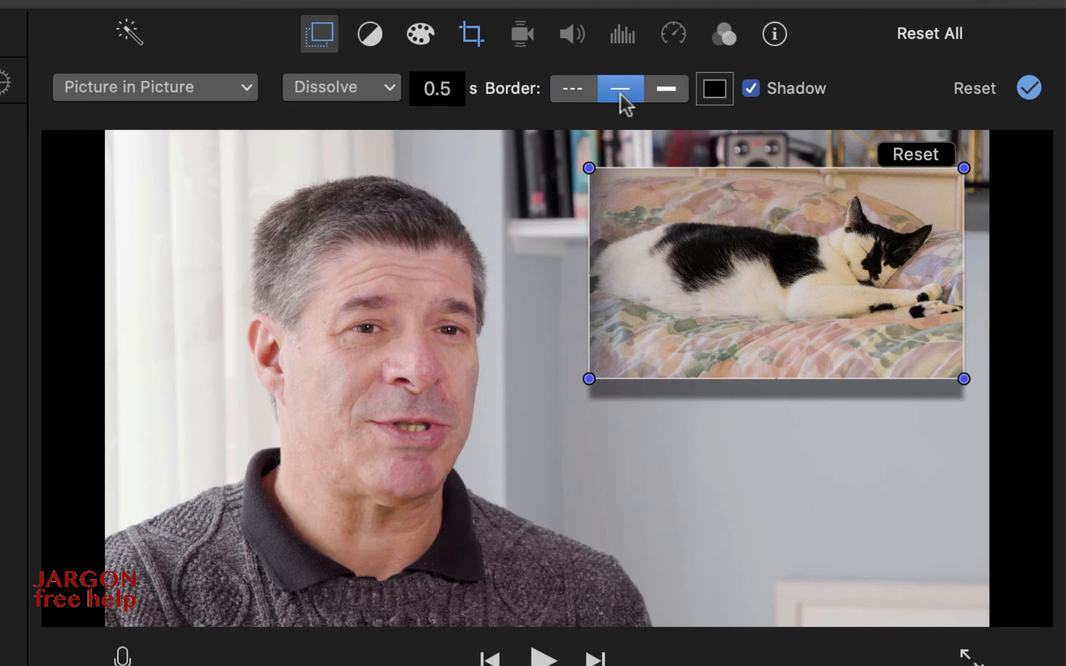
pyautogui.click(661, 93)
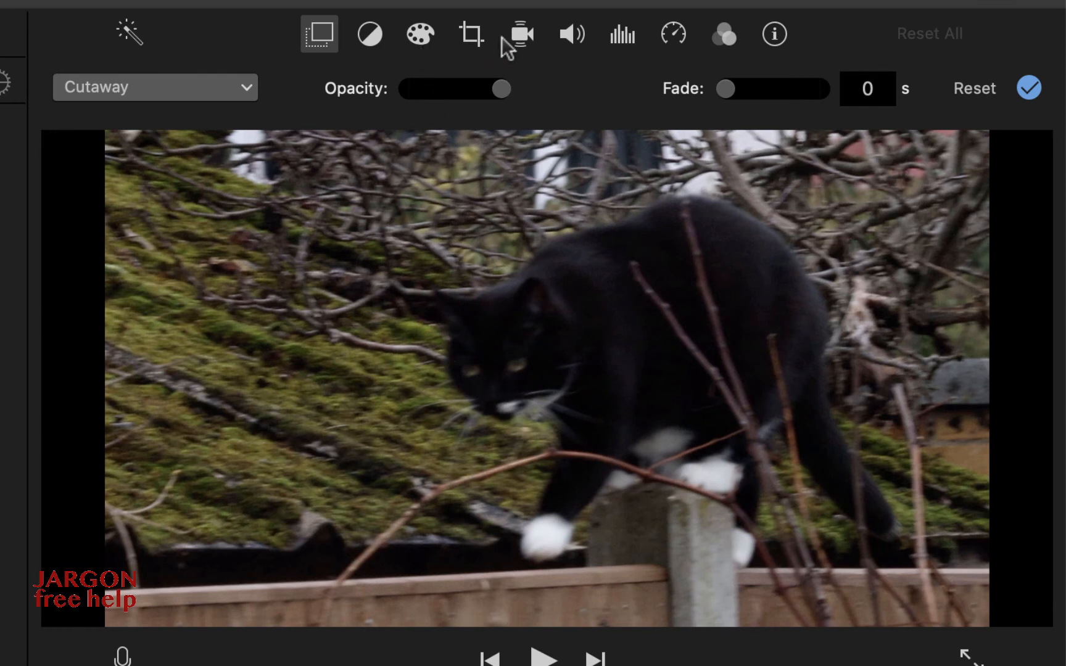
# Step: Set the black-and-white cat cutaway's speed to Slow at 50% and play the clip from its start
pyautogui.click(677, 44)
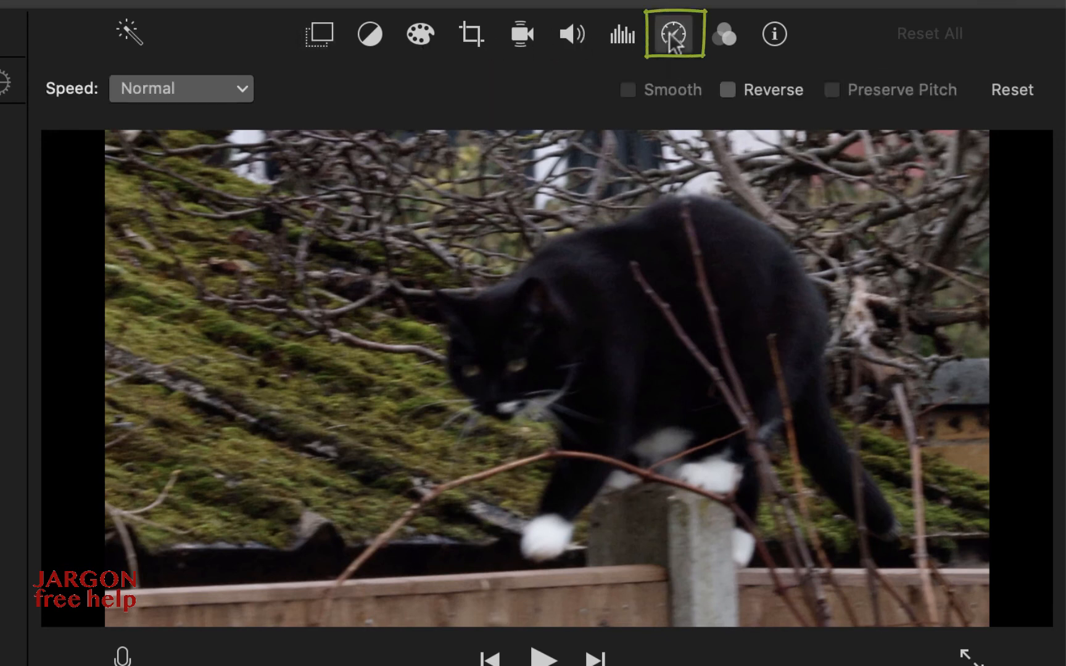
pyautogui.click(245, 91)
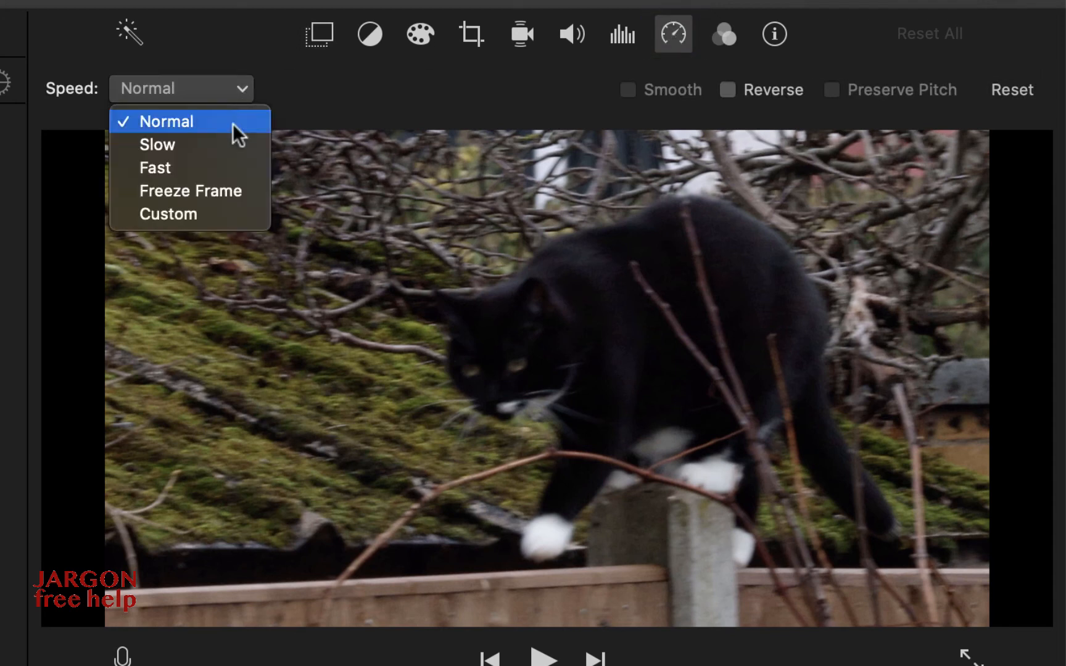
pyautogui.click(230, 145)
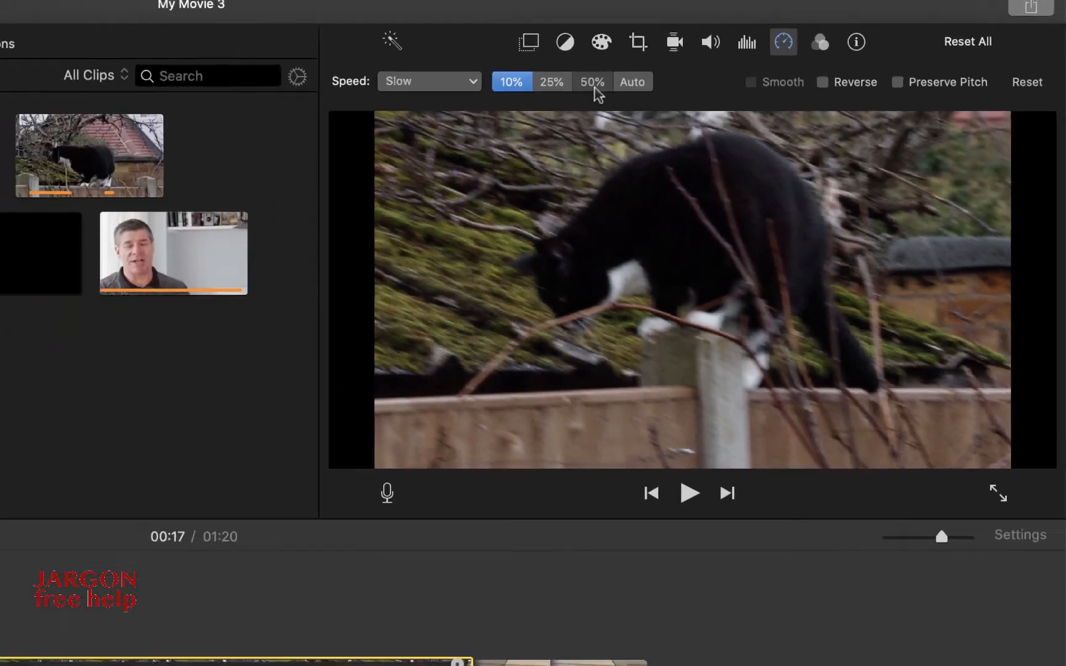
pyautogui.click(411, 92)
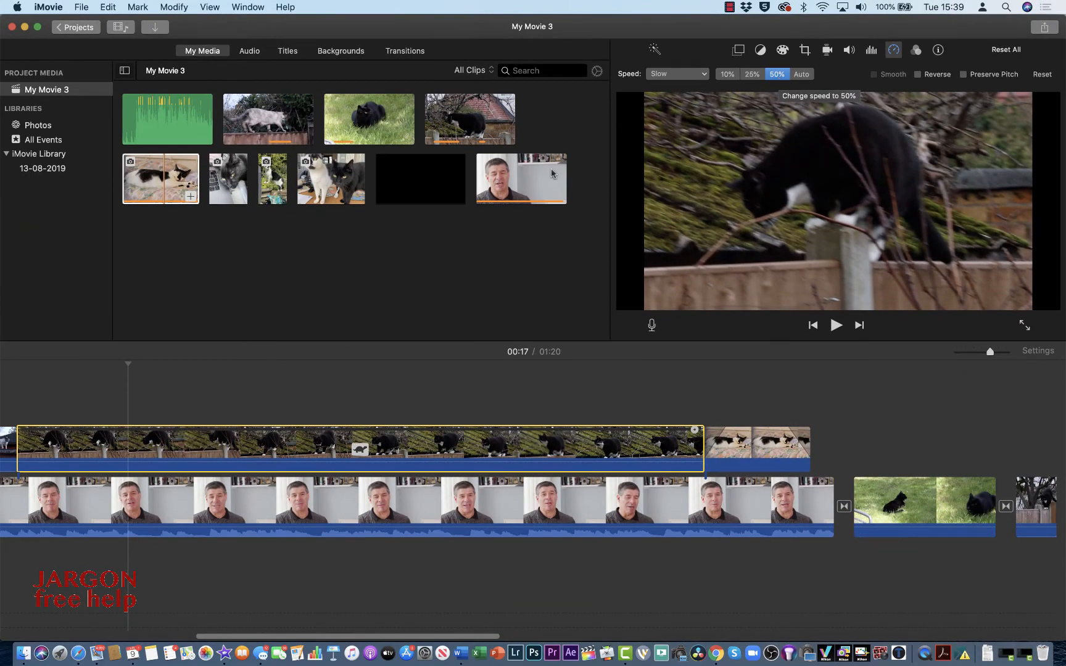
pyautogui.click(23, 364)
pyautogui.press('space')
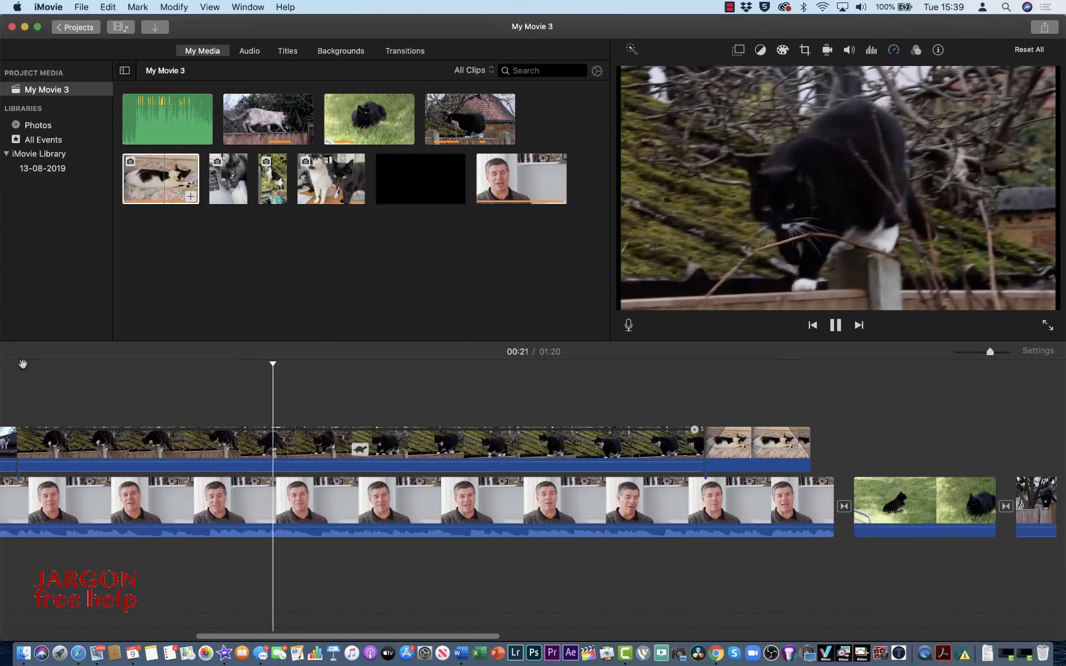
pyautogui.press('space')
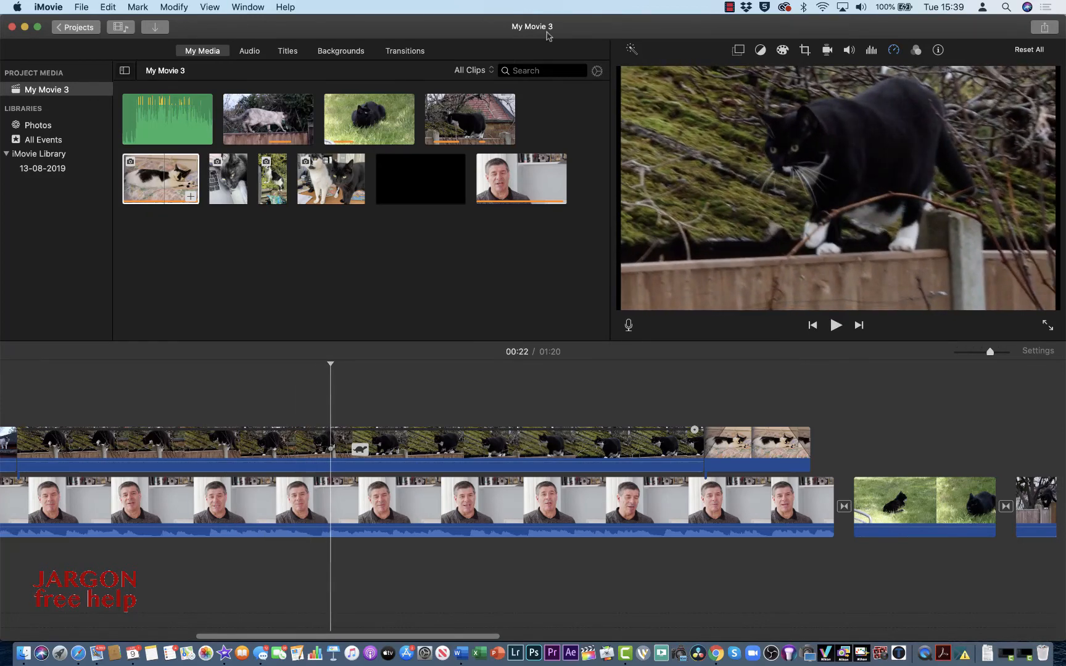
# Step: Compare the 10% and 50% slow speeds on the black-and-white cat cutaway, choose 10% and play it
pyautogui.click(893, 51)
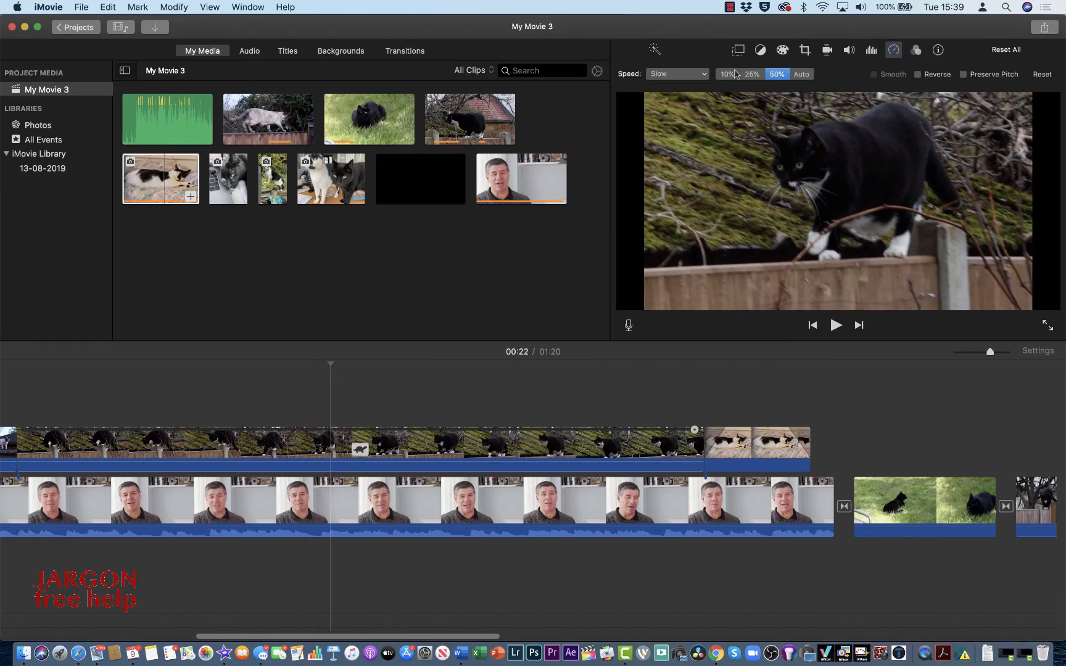
pyautogui.click(728, 74)
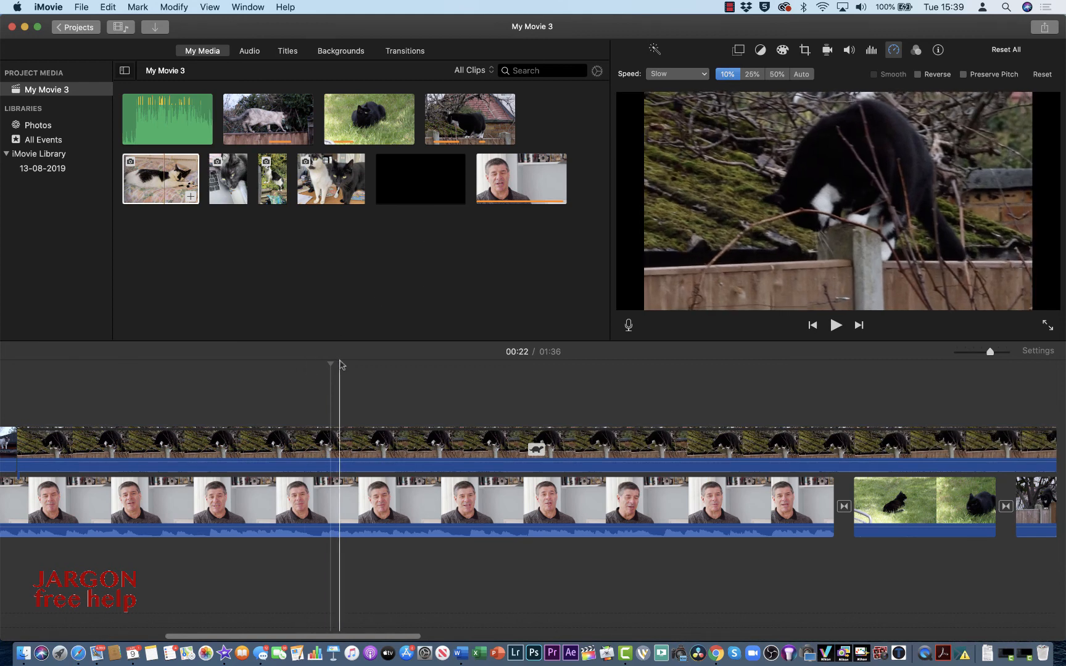
pyautogui.click(778, 74)
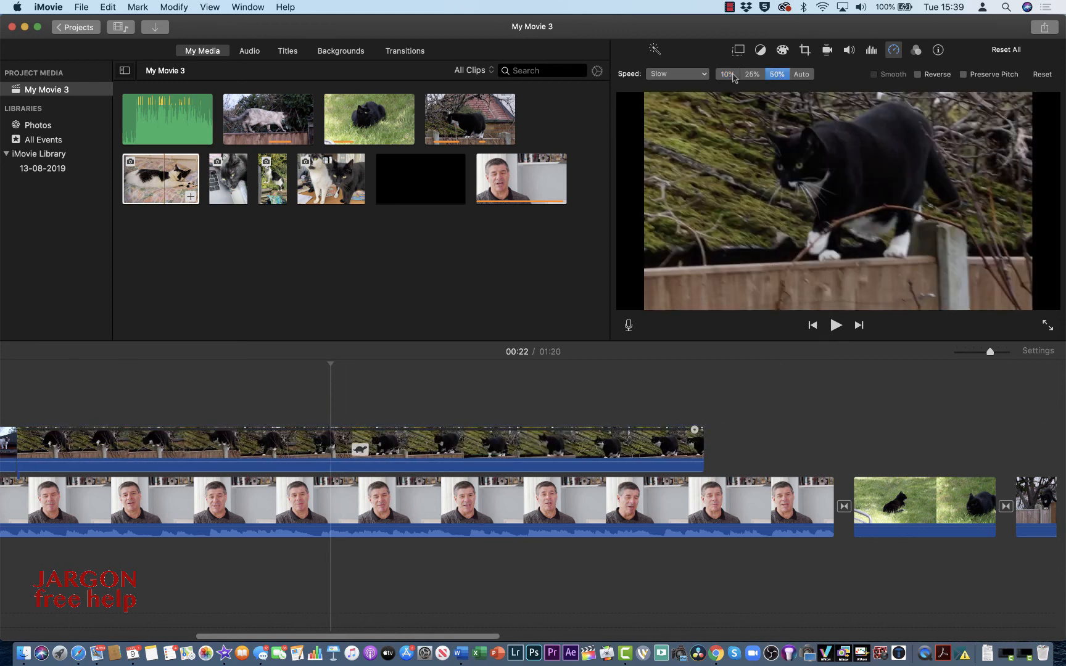
pyautogui.click(729, 75)
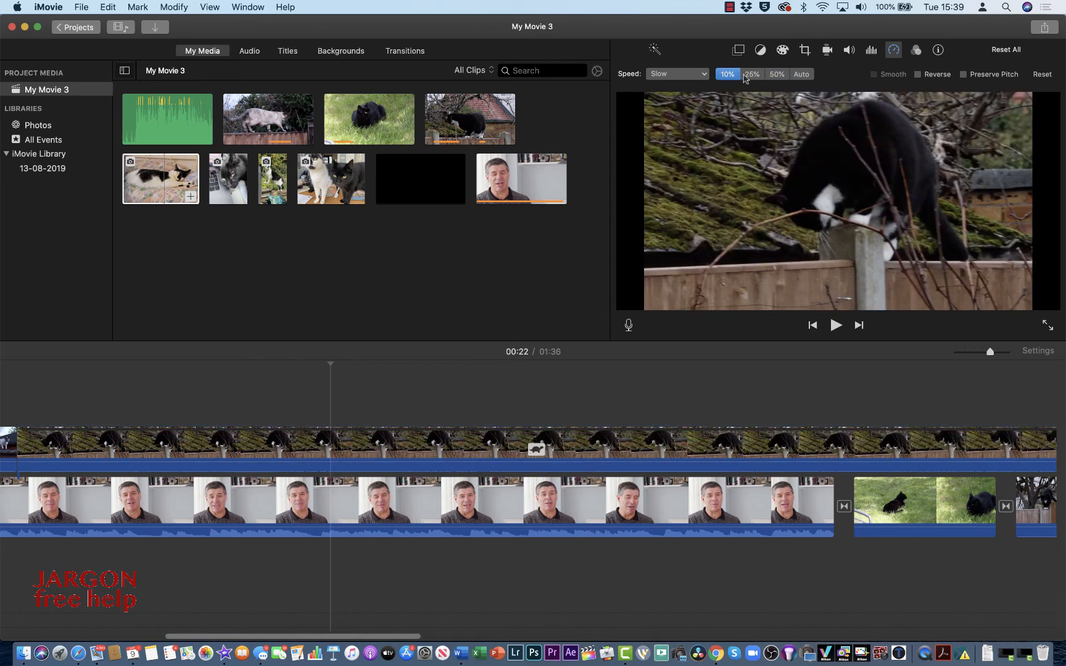
pyautogui.press('space')
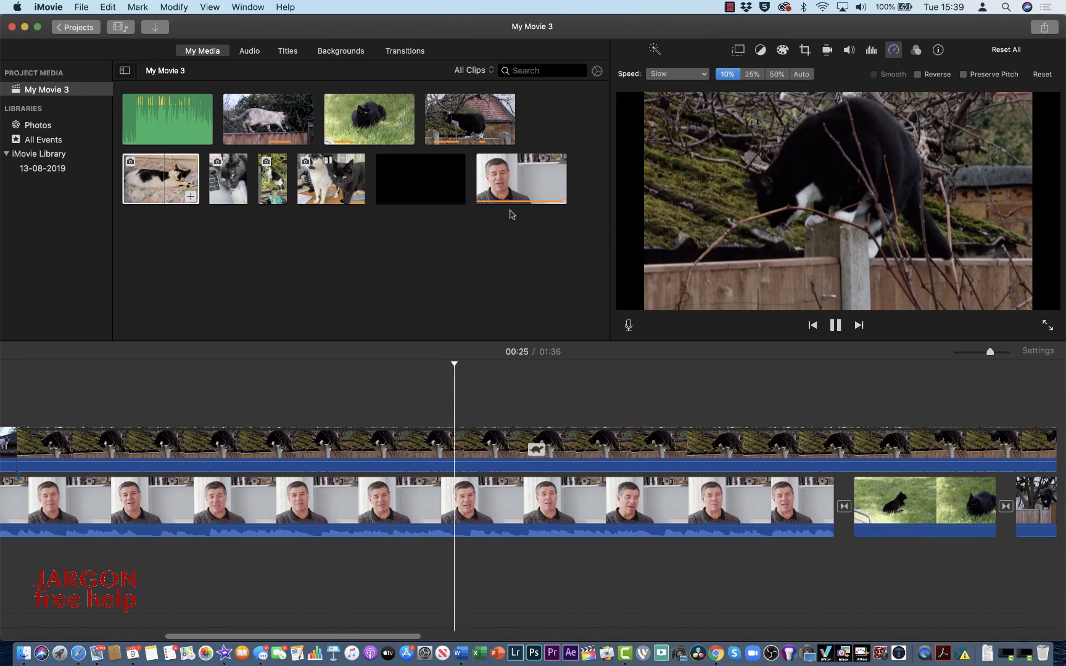
pyautogui.press('space')
# Step: Change the black-and-white cat cutaway's speed to Fast at 2x and play it from near the clip's start
pyautogui.click(677, 74)
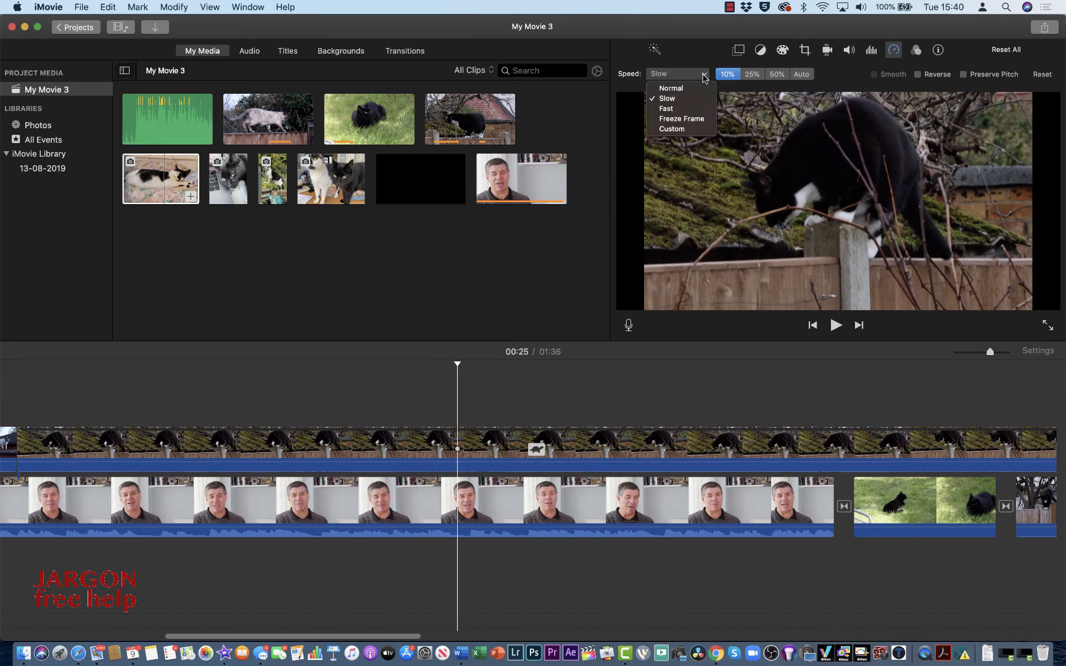
pyautogui.click(685, 114)
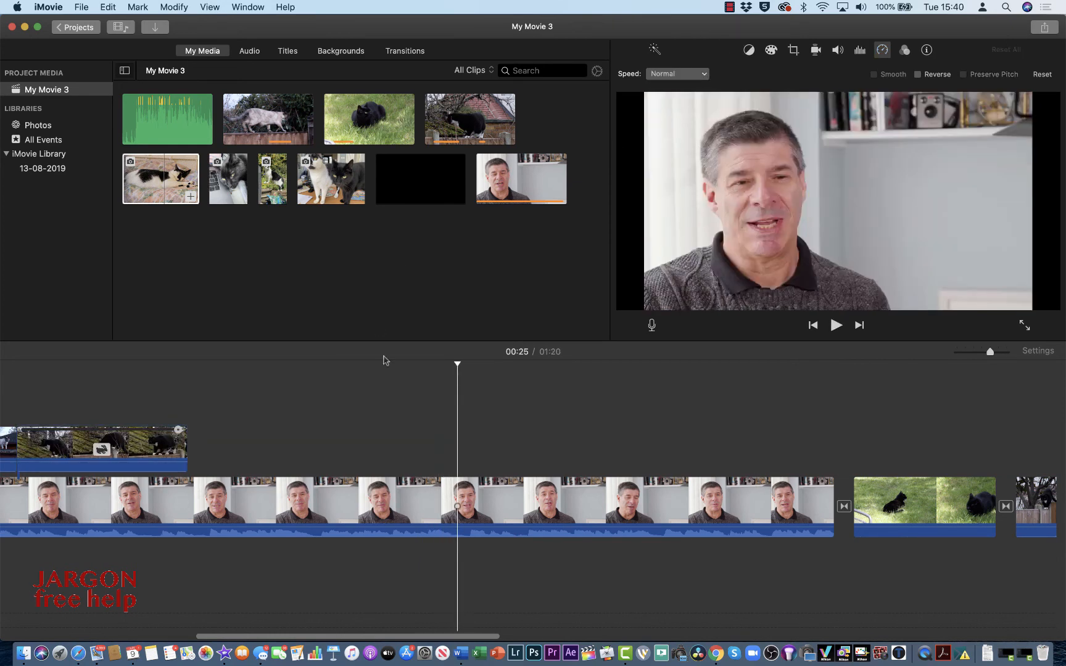
pyautogui.hscroll(-5, 435, 388)
pyautogui.hscroll(-5, 436, 388)
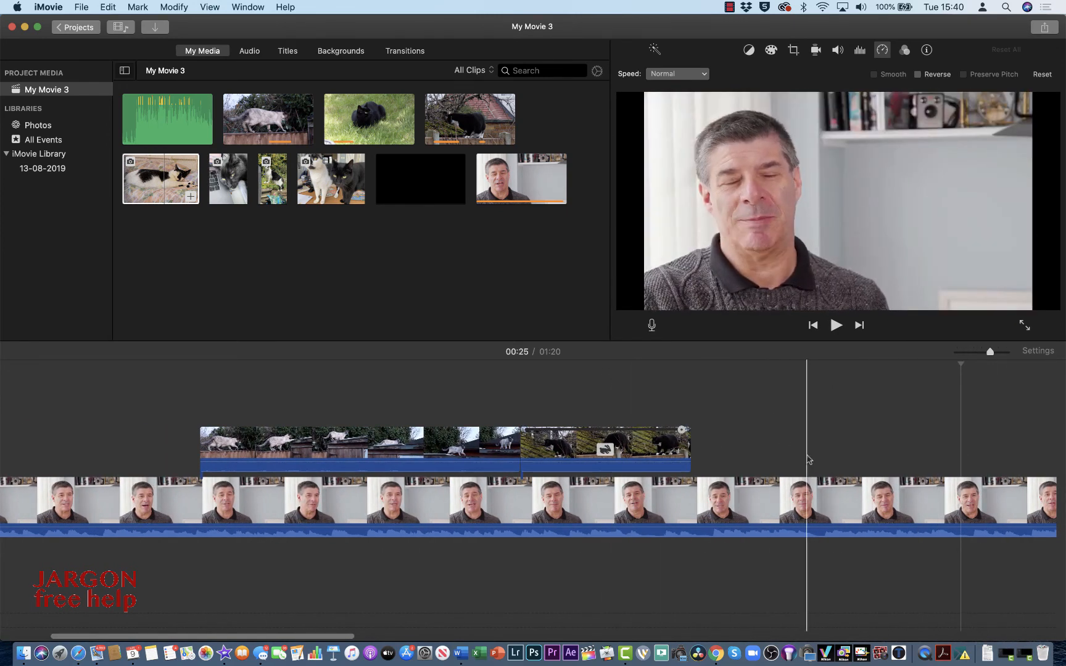
pyautogui.hscroll(10, 805, 460)
pyautogui.hscroll(15, 809, 459)
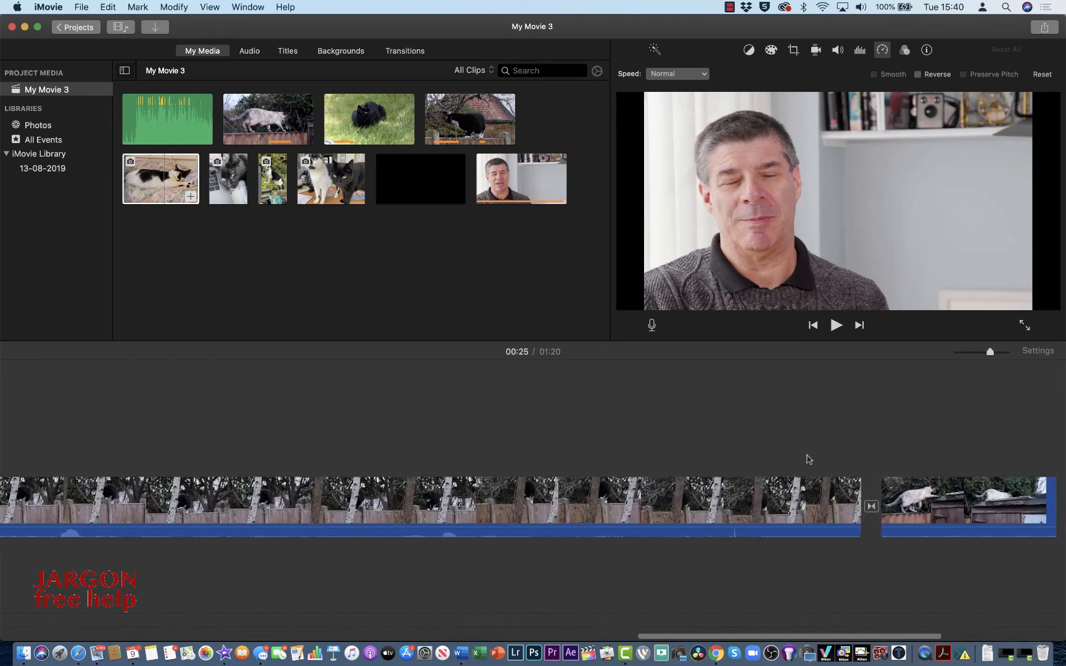
pyautogui.hscroll(-20, 809, 459)
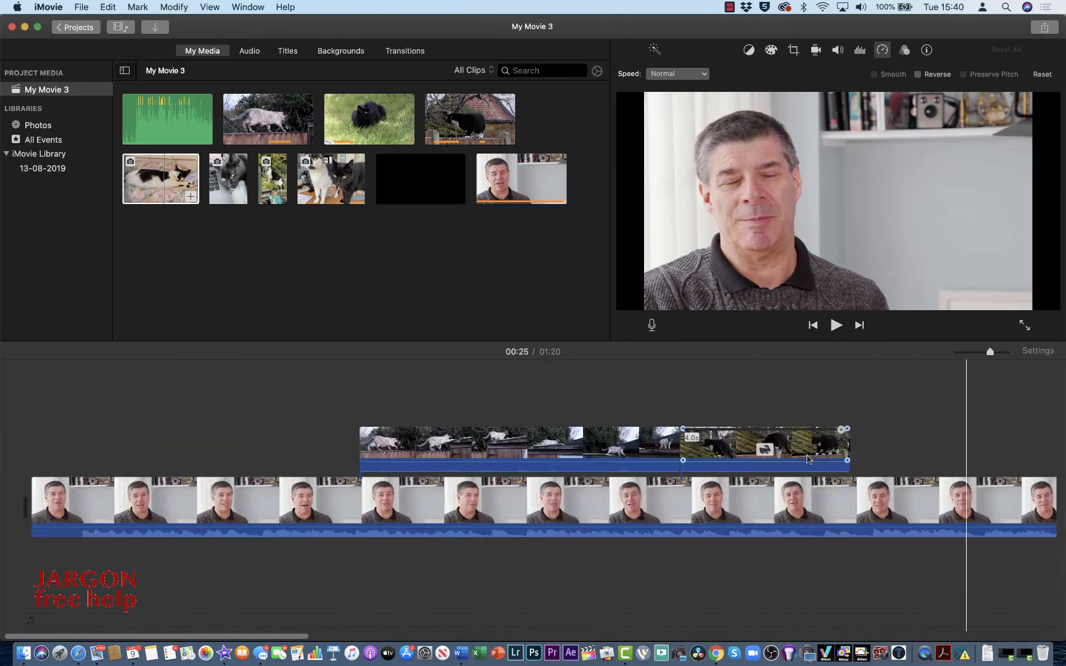
pyautogui.hscroll(5, 807, 459)
pyautogui.moveTo(718, 370); pyautogui.dragTo(681, 373)
pyautogui.press('space')
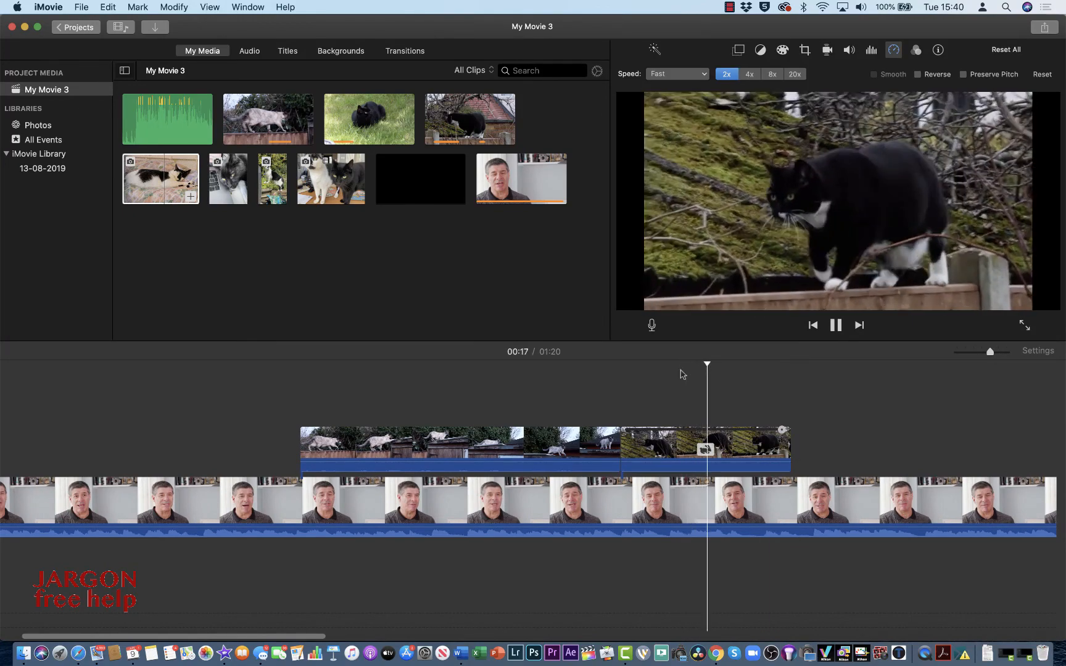
pyautogui.press('space')
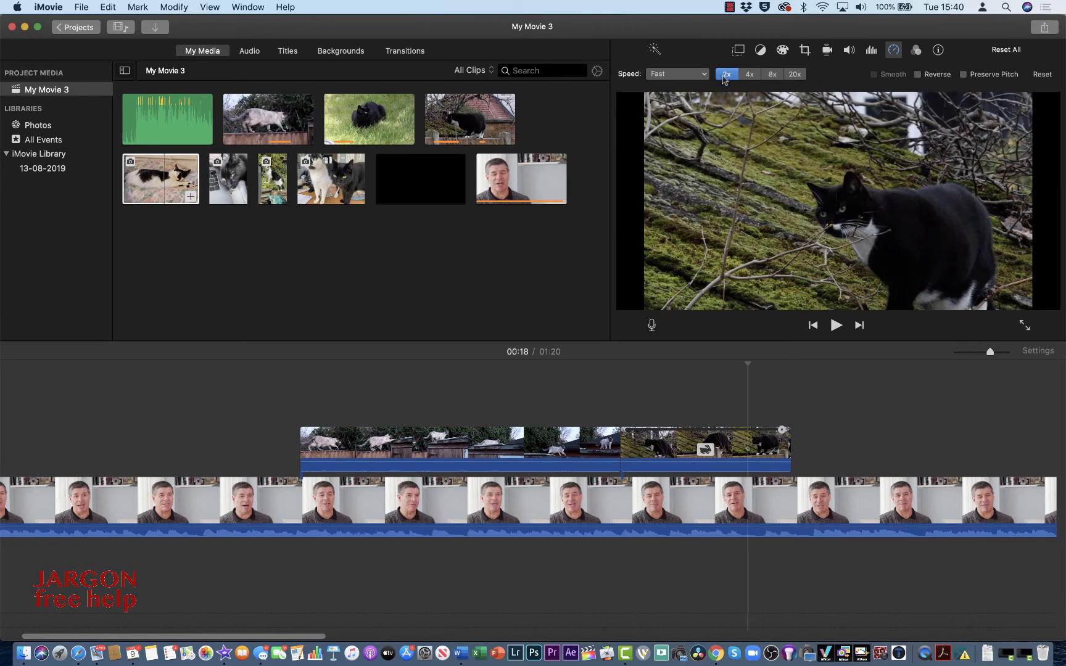
# Step: Try reversing the black-and-white cat cutaway, play it from its start, and turn Reverse off again
pyautogui.click(918, 75)
pyautogui.press('space')
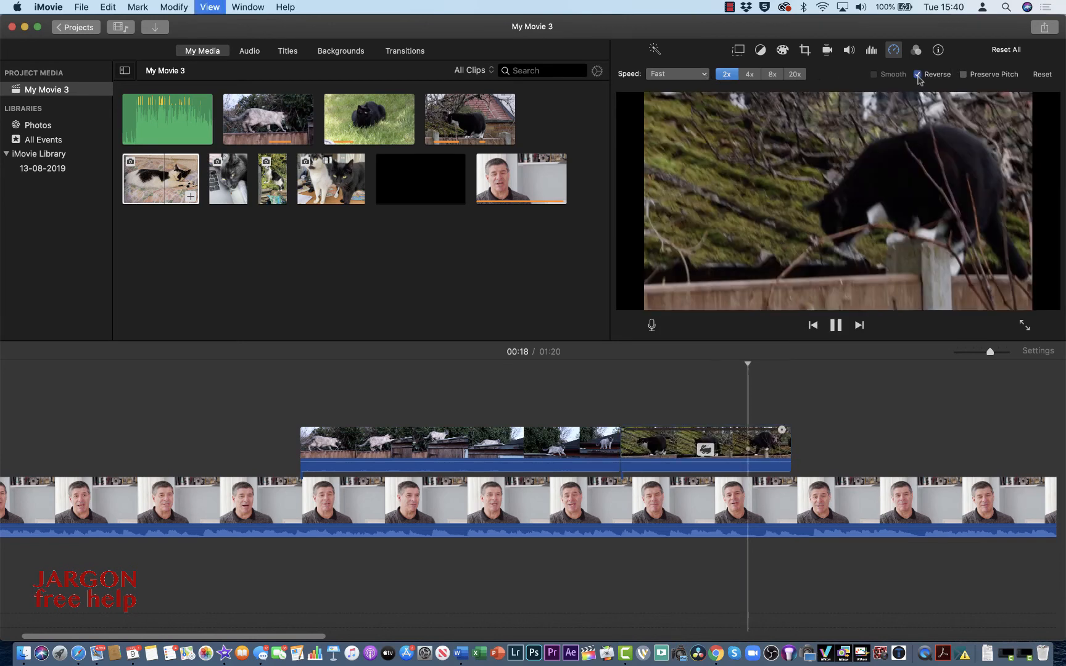
pyautogui.press('space')
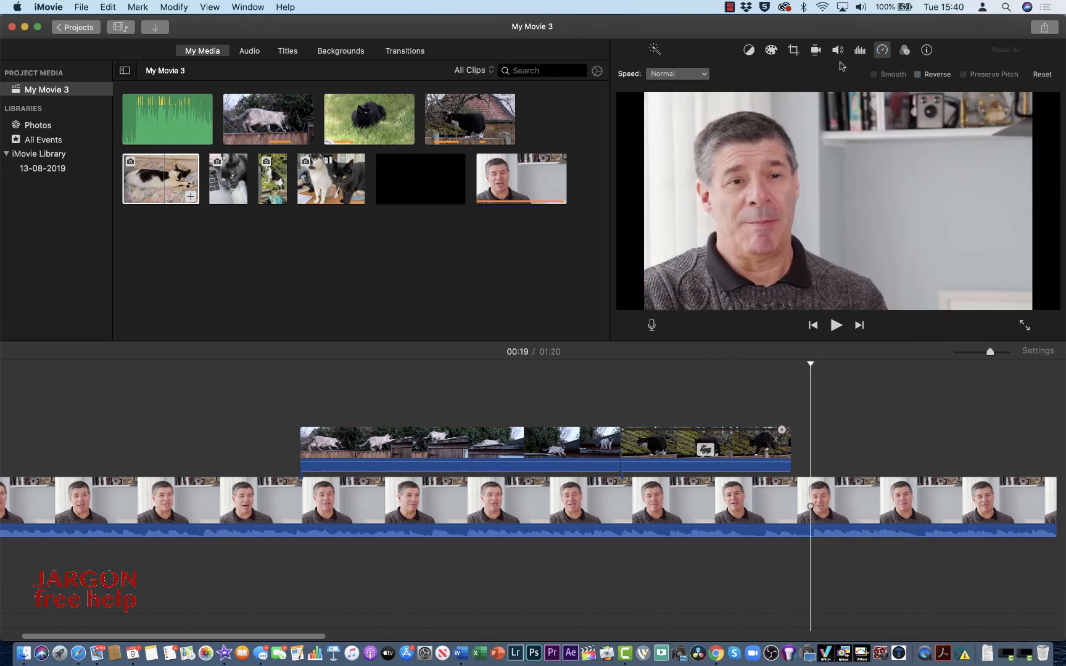
pyautogui.click(630, 360)
pyautogui.press('space')
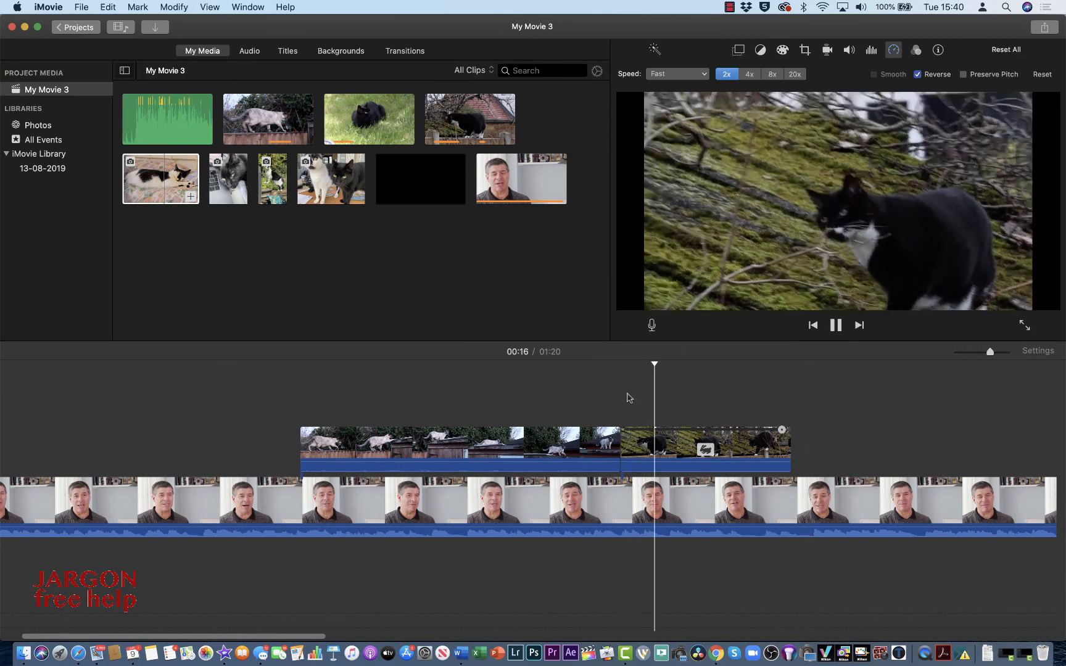
pyautogui.press('space')
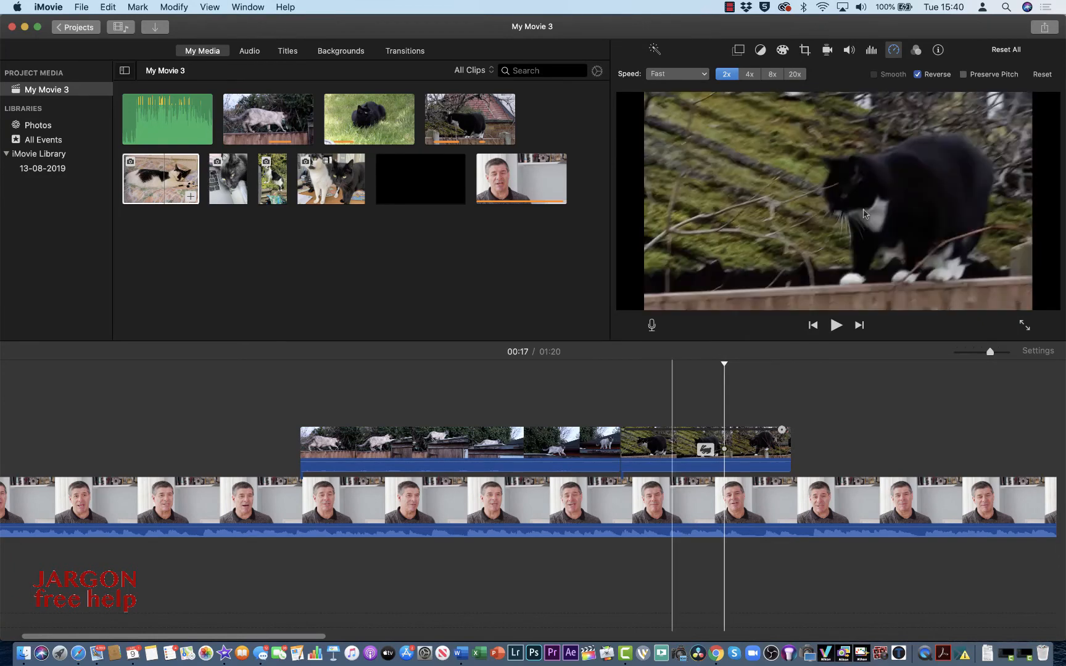
pyautogui.click(918, 74)
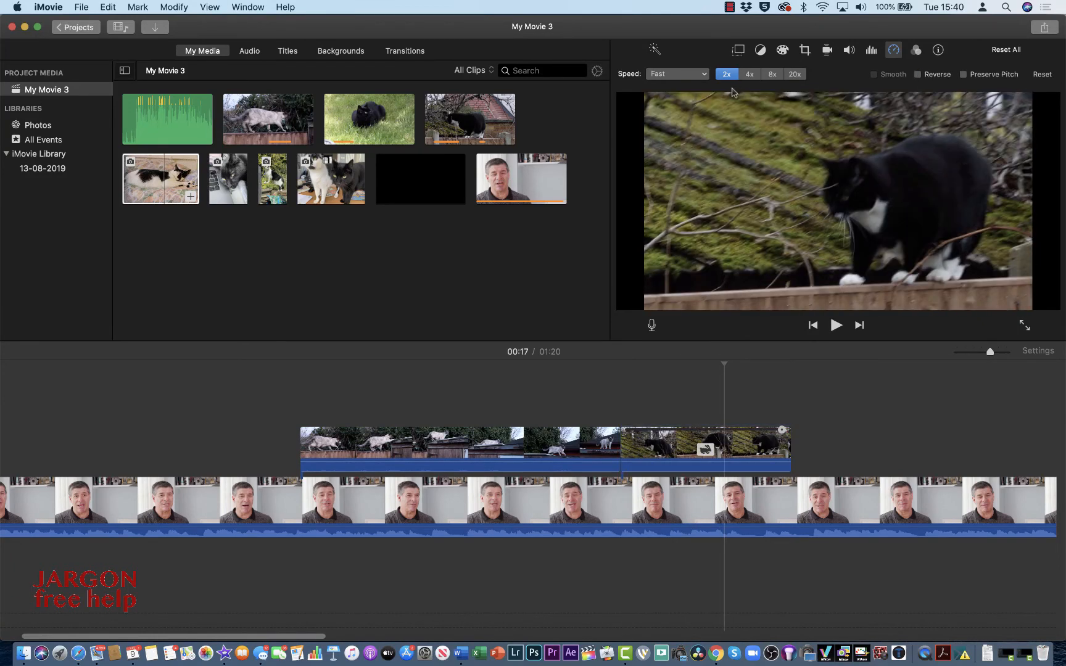
# Step: Return the black-and-white cat cutaway's speed to Normal
pyautogui.click(705, 76)
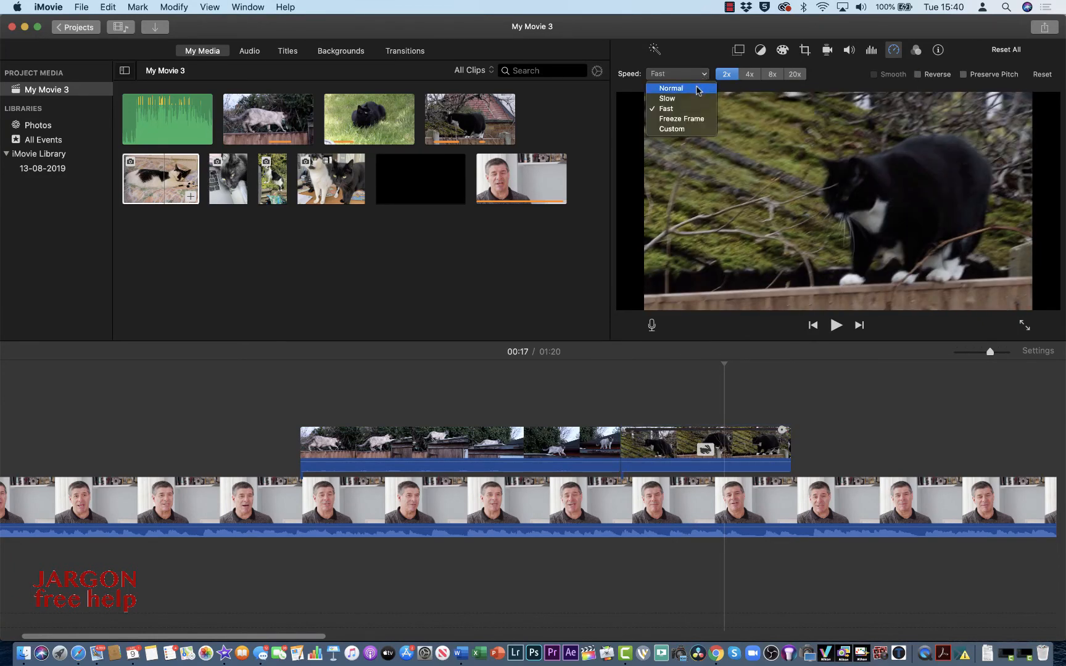
pyautogui.click(671, 88)
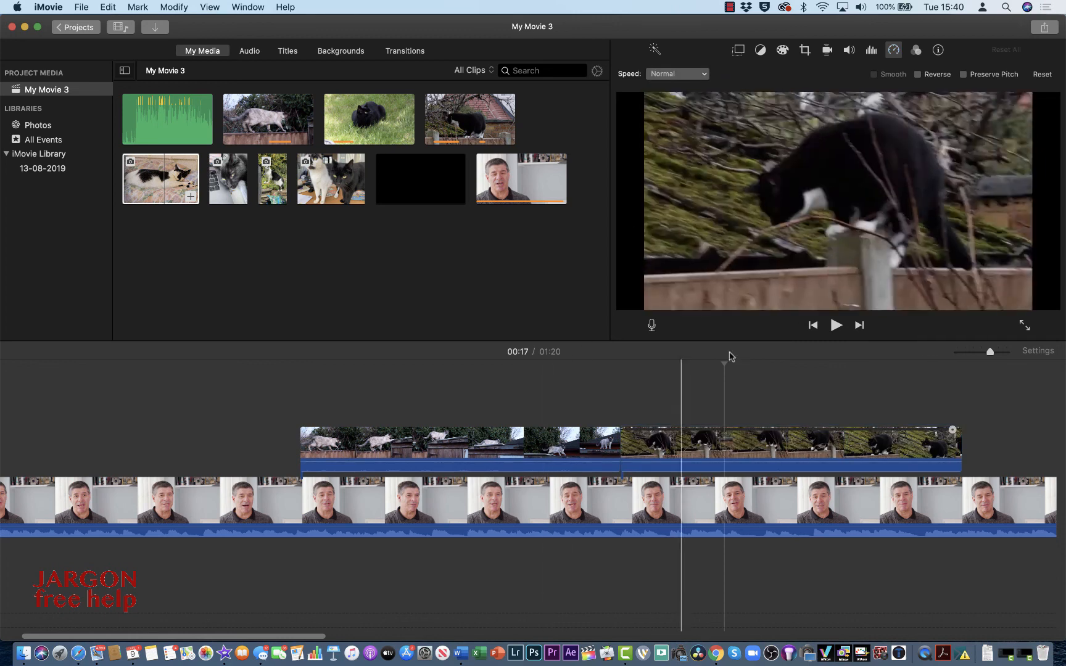
pyautogui.hscroll(5, 697, 417)
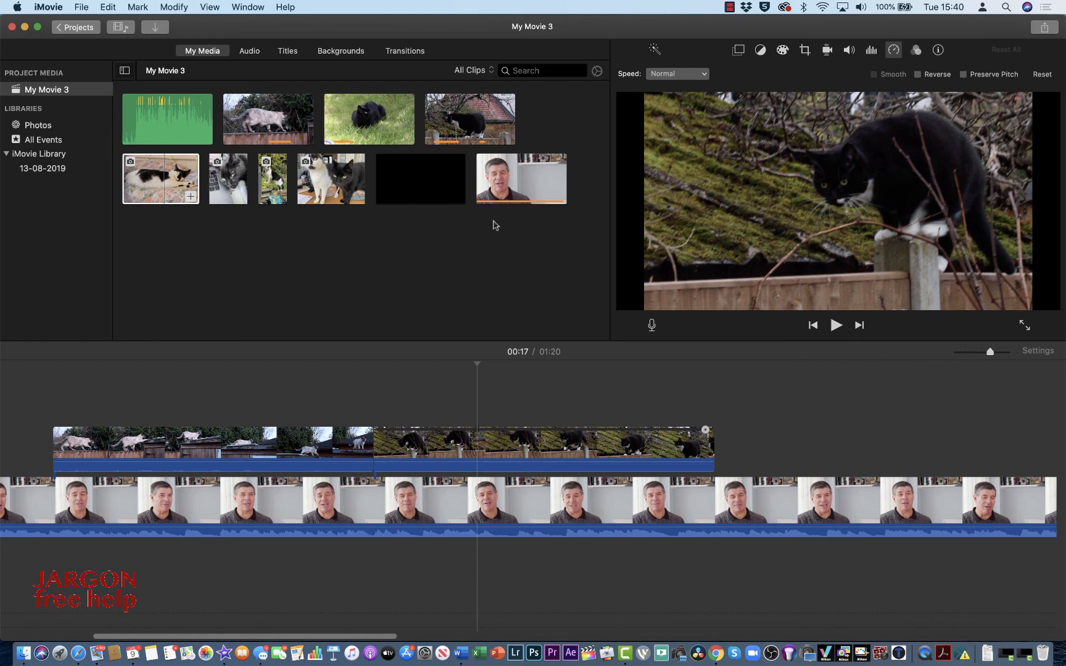
# Step: Add the close-up cat photo from the Photos library's Cat faves album as a cutaway directly after the black-and-white cat cutaway
pyautogui.click(31, 126)
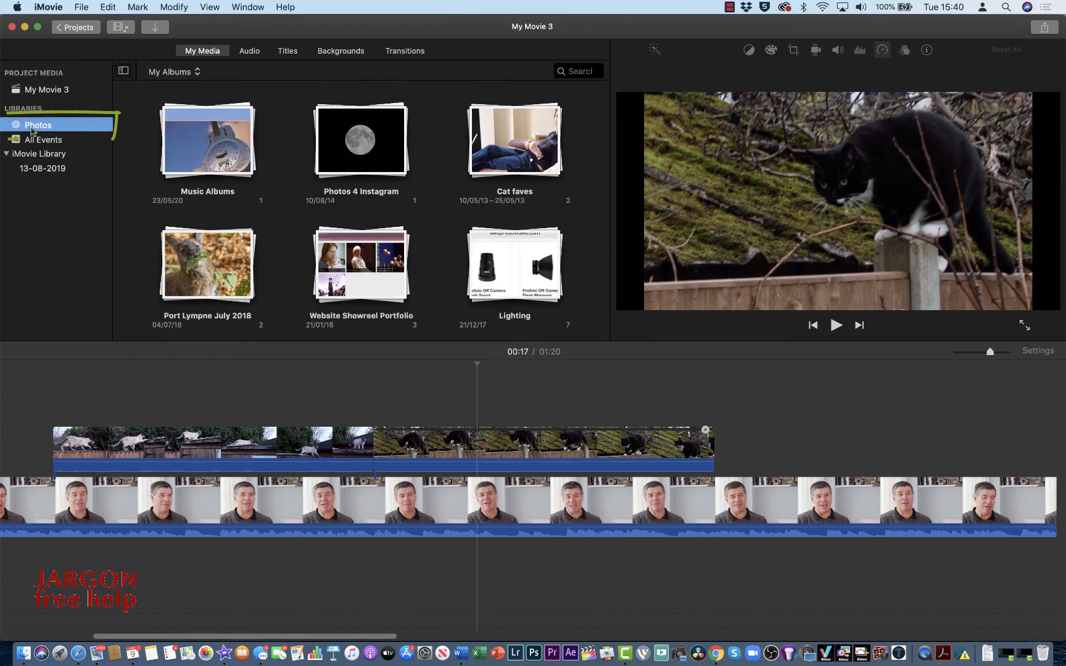
pyautogui.click(348, 216)
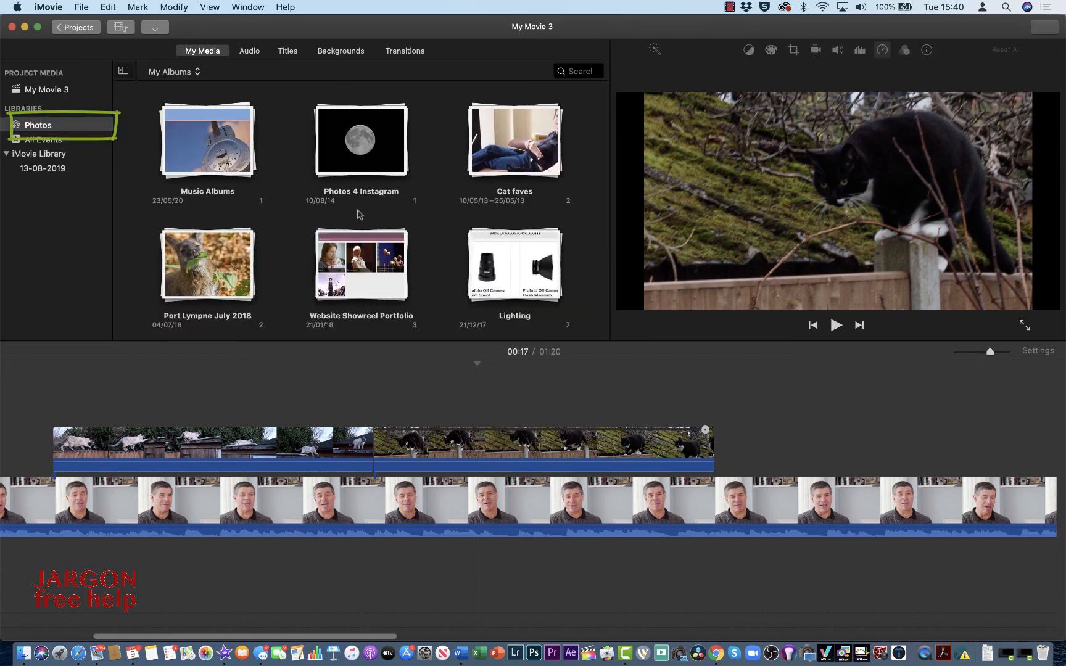
pyautogui.doubleClick(512, 142)
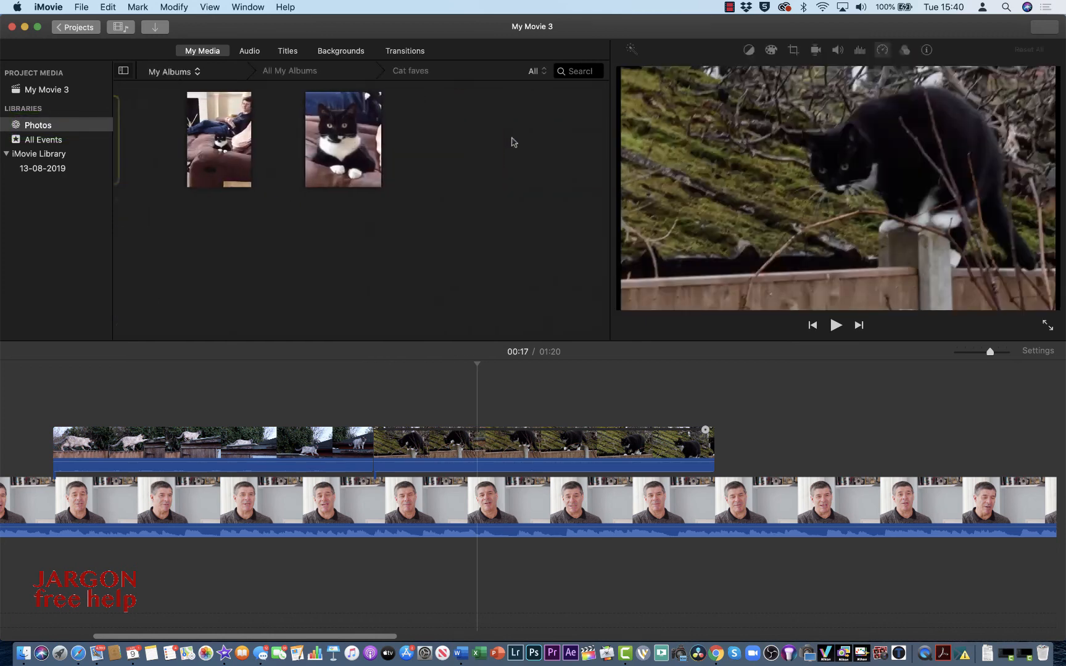
pyautogui.click(326, 145)
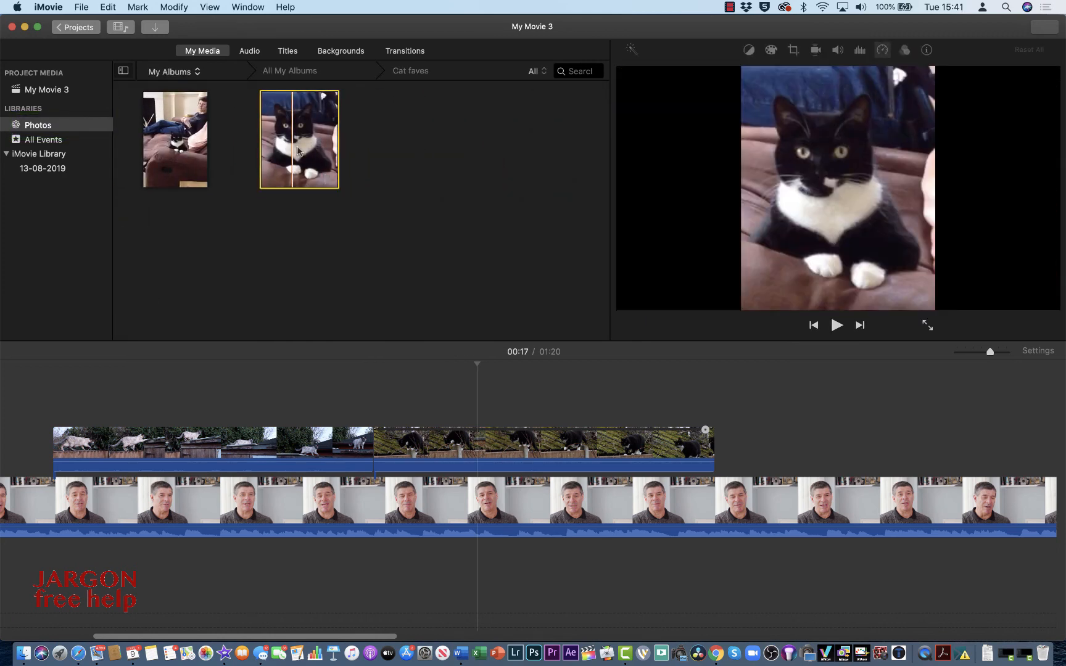
pyautogui.moveTo(297, 148); pyautogui.dragTo(719, 455)
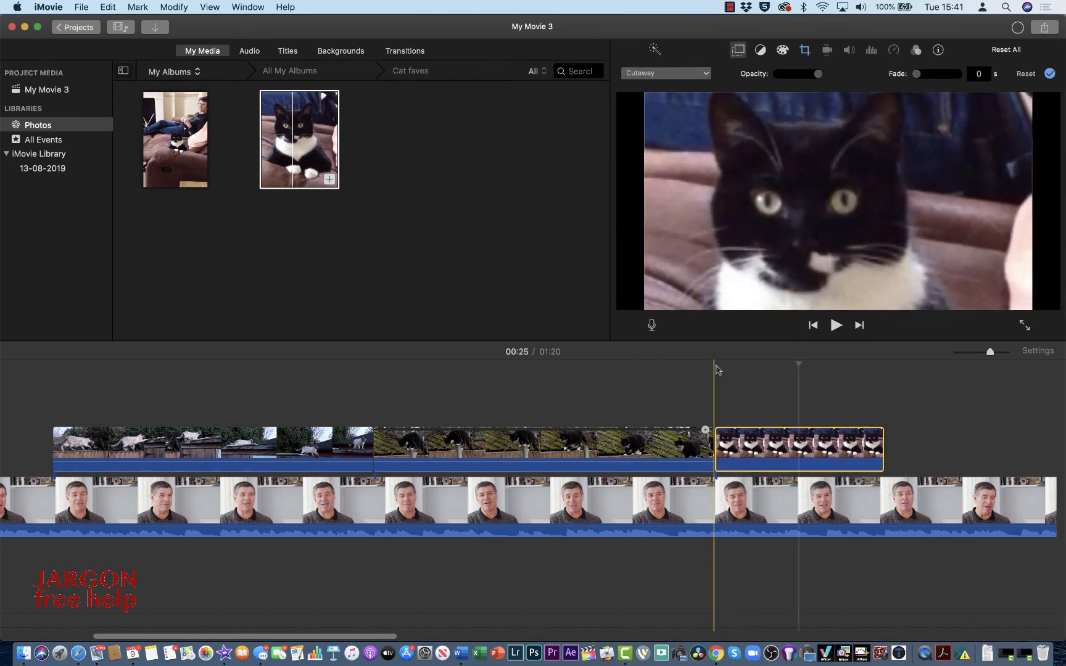
# Step: Play the new cat photo cutaway from its start to check its default pan movement
pyautogui.click(714, 369)
pyautogui.press('space')
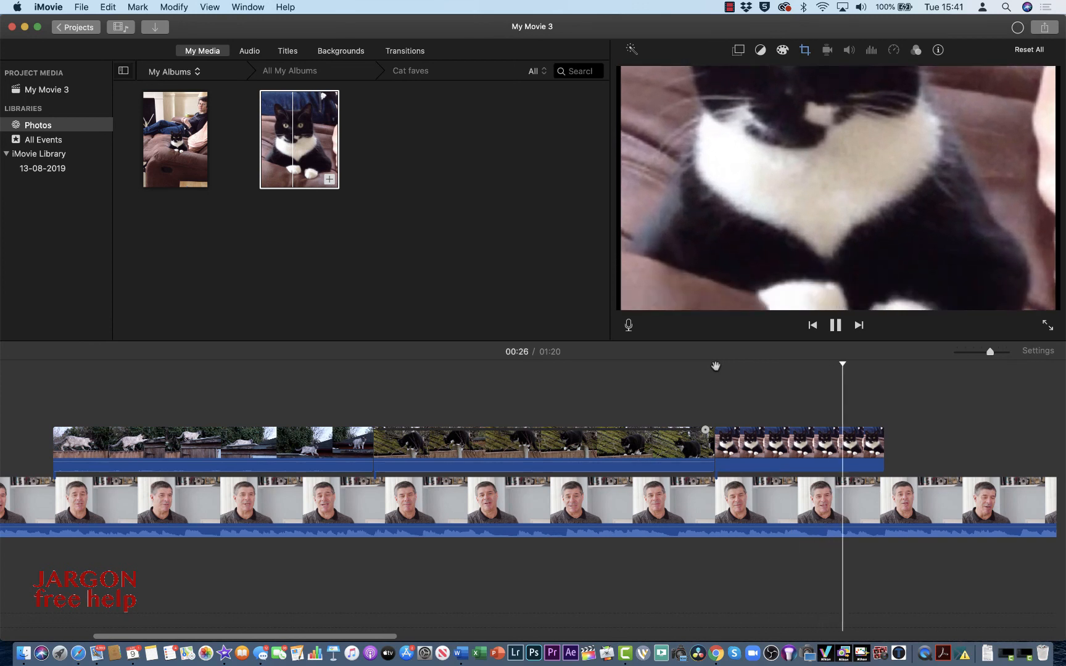
pyautogui.press('space')
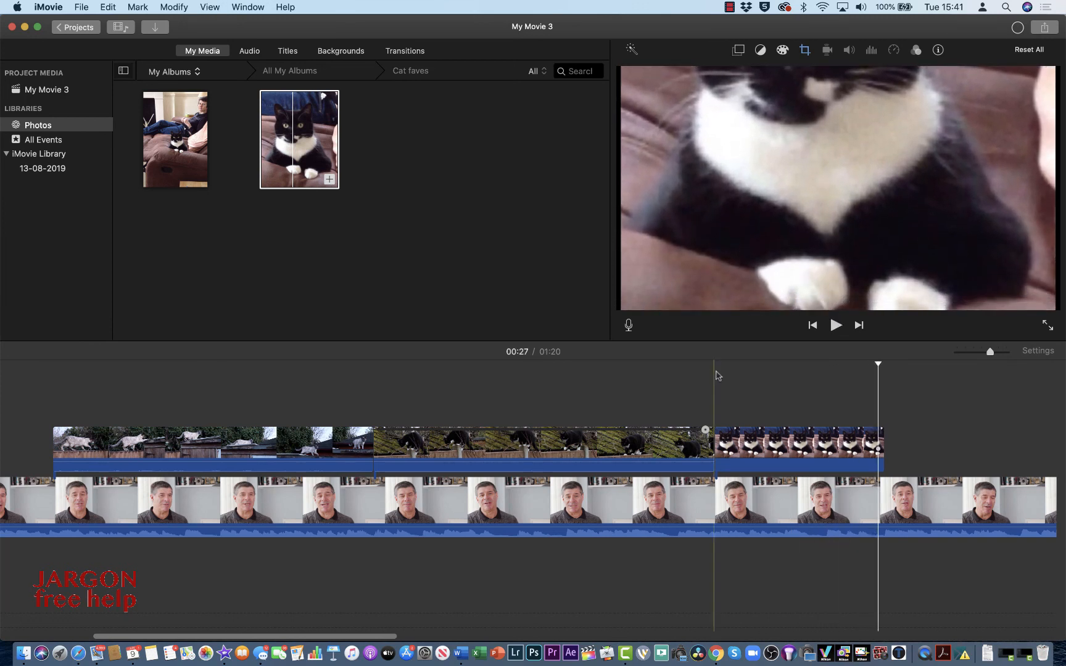
# Step: Raise the cat photo cutaway's Ken Burns End frame slightly, swap its start and end frames, and play the adjusted movement
pyautogui.click(783, 449)
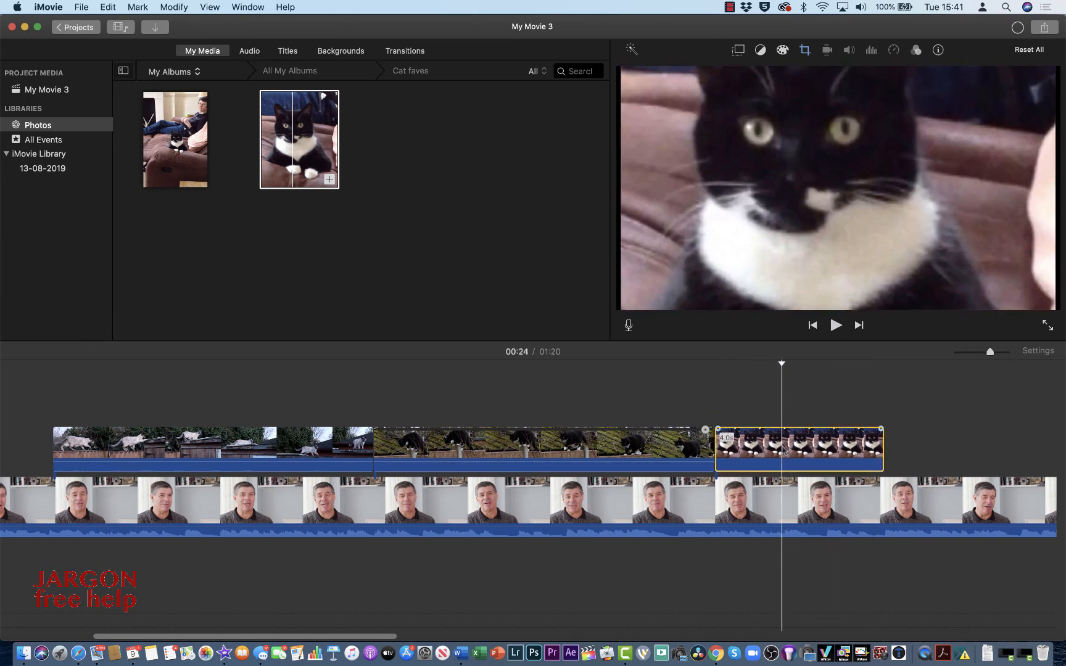
pyautogui.click(805, 52)
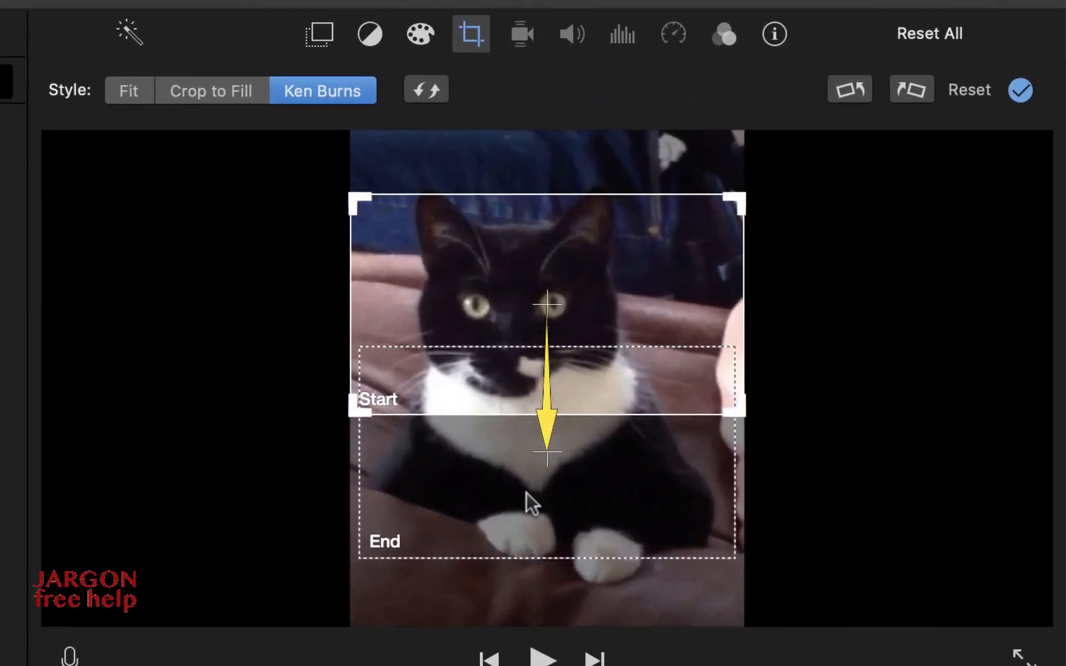
pyautogui.moveTo(526, 493); pyautogui.dragTo(524, 461)
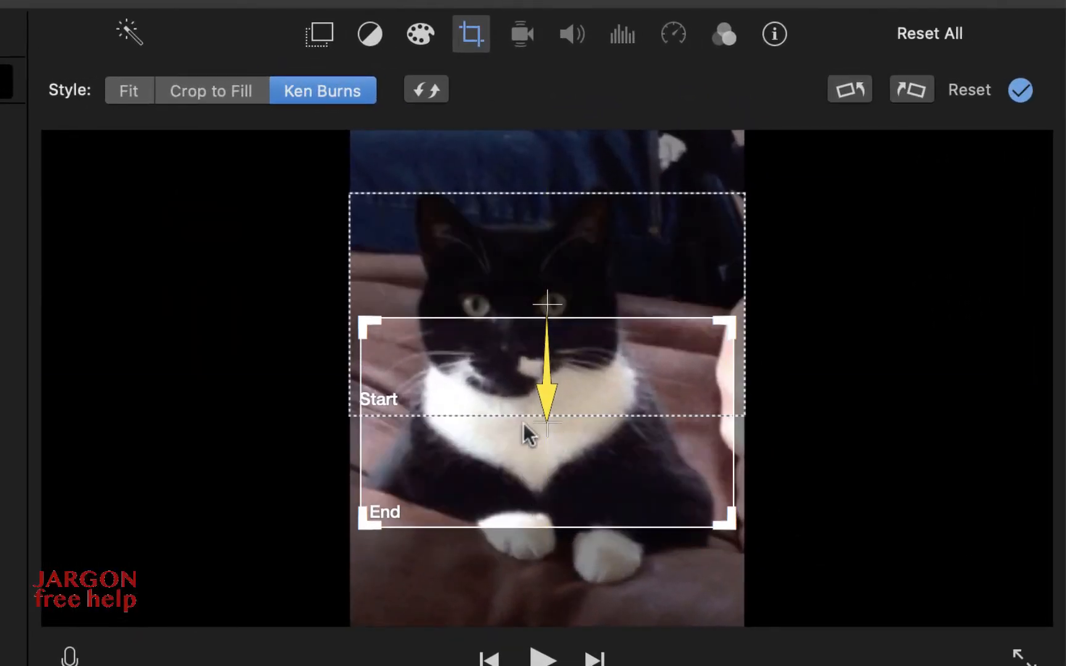
pyautogui.click(427, 93)
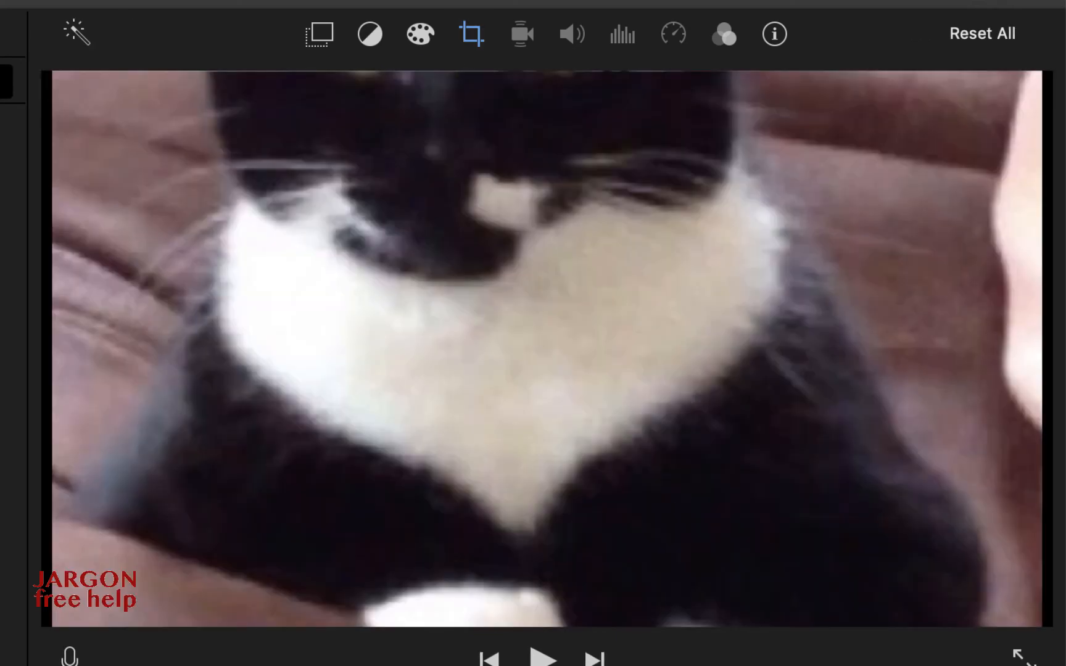
pyautogui.press('space')
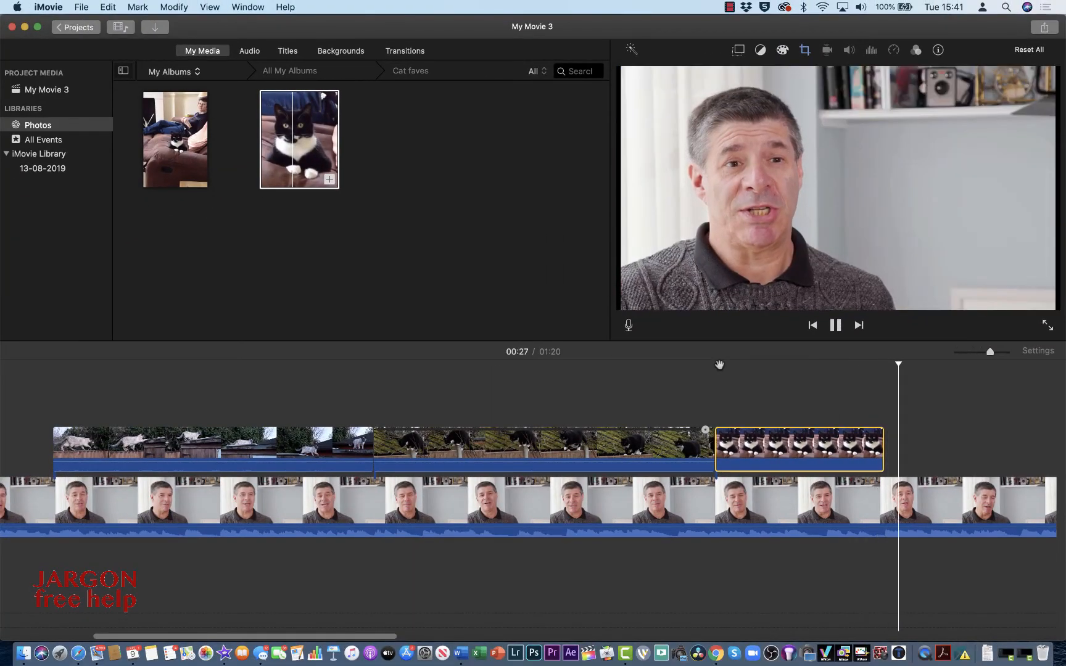
pyautogui.press('space')
# Step: Return from Cat faves to all albums in the Photos library and browse through the available albums
pyautogui.click(303, 159)
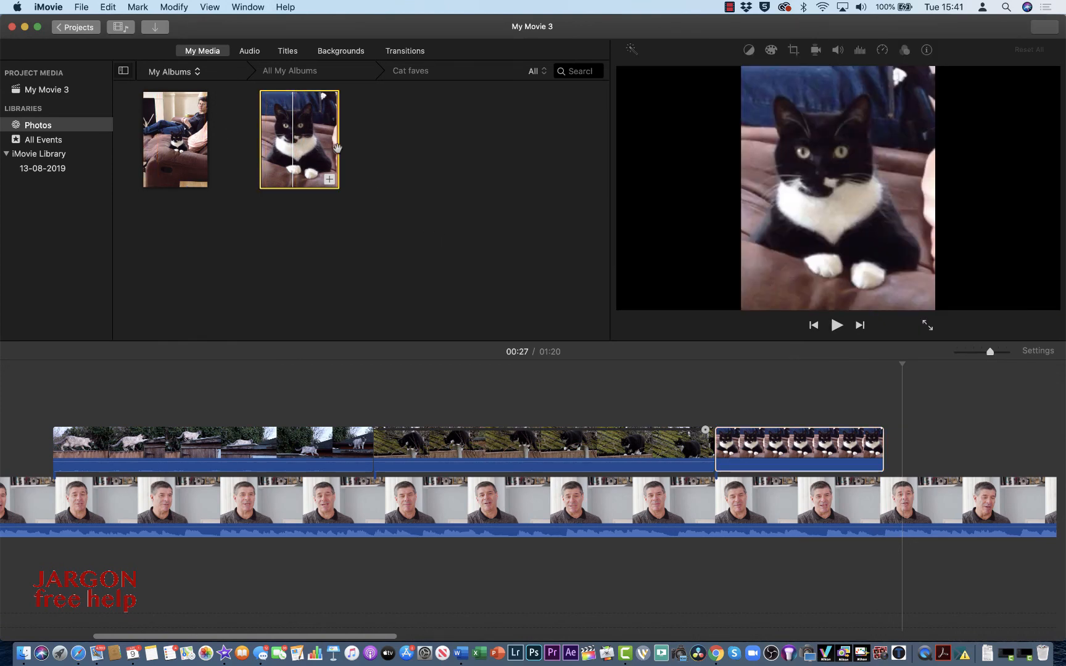
pyautogui.click(300, 72)
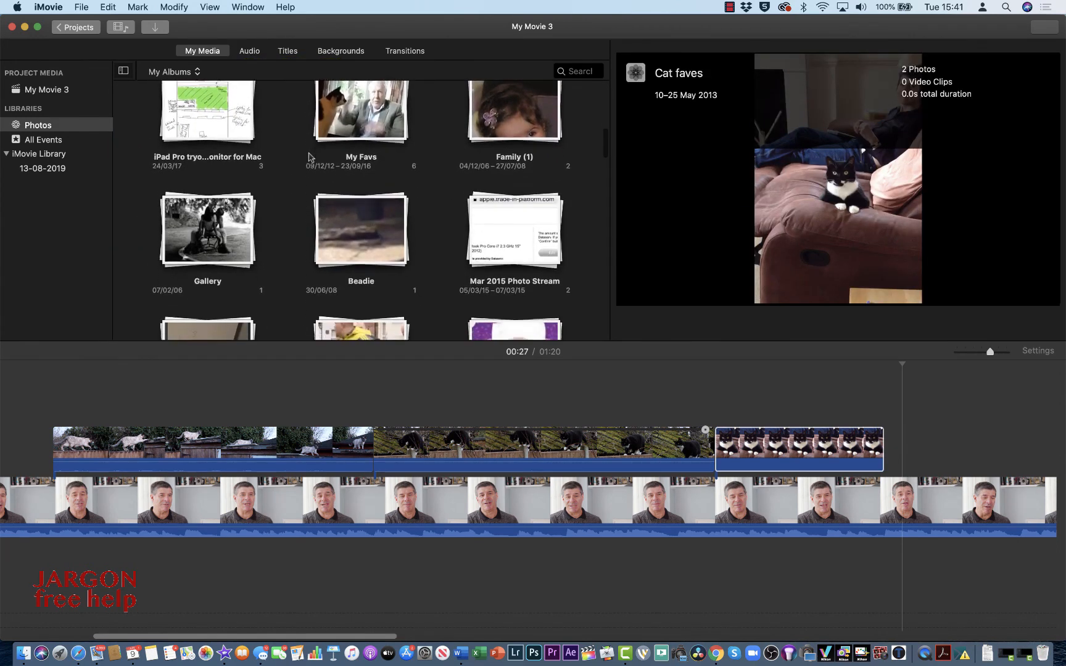
pyautogui.scroll(-2, 310, 156)
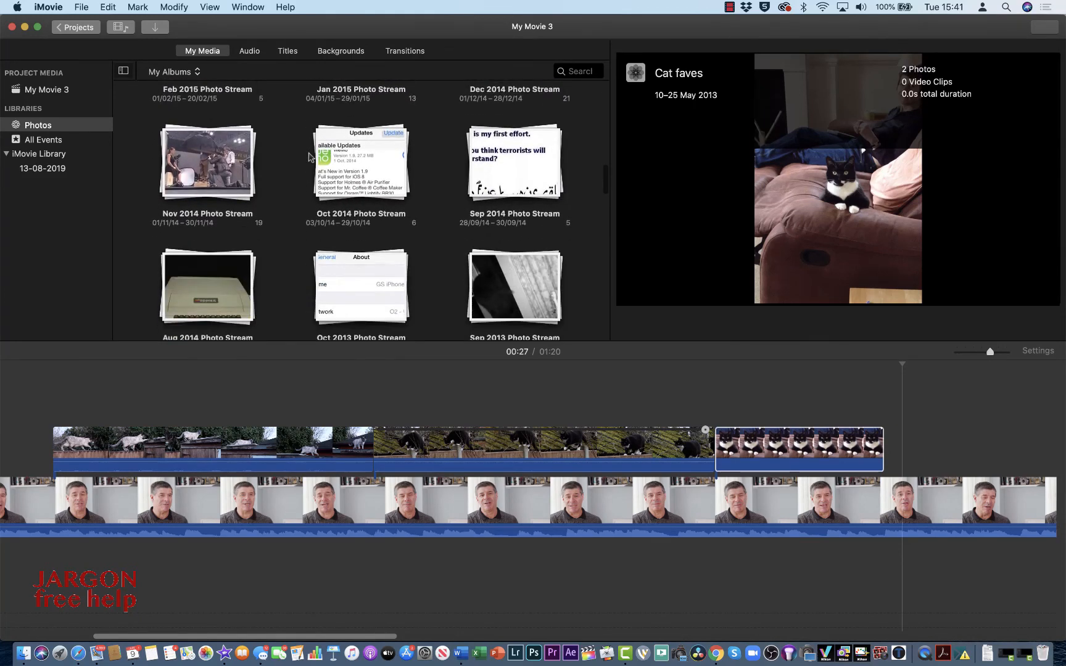
pyautogui.scroll(-10, 310, 156)
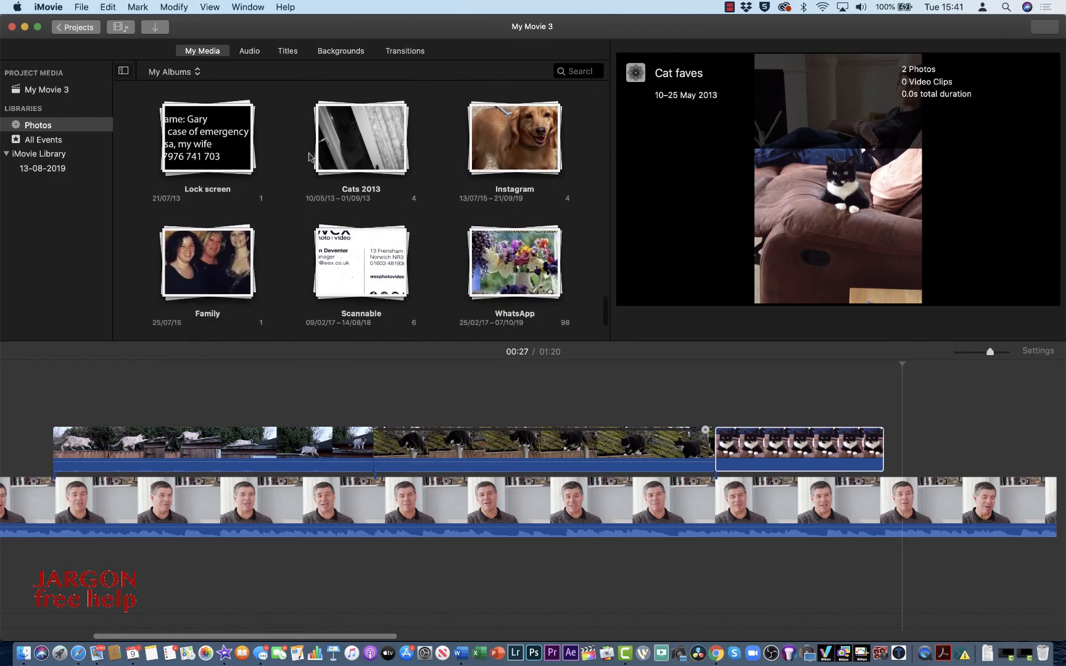
pyautogui.scroll(-3, 310, 157)
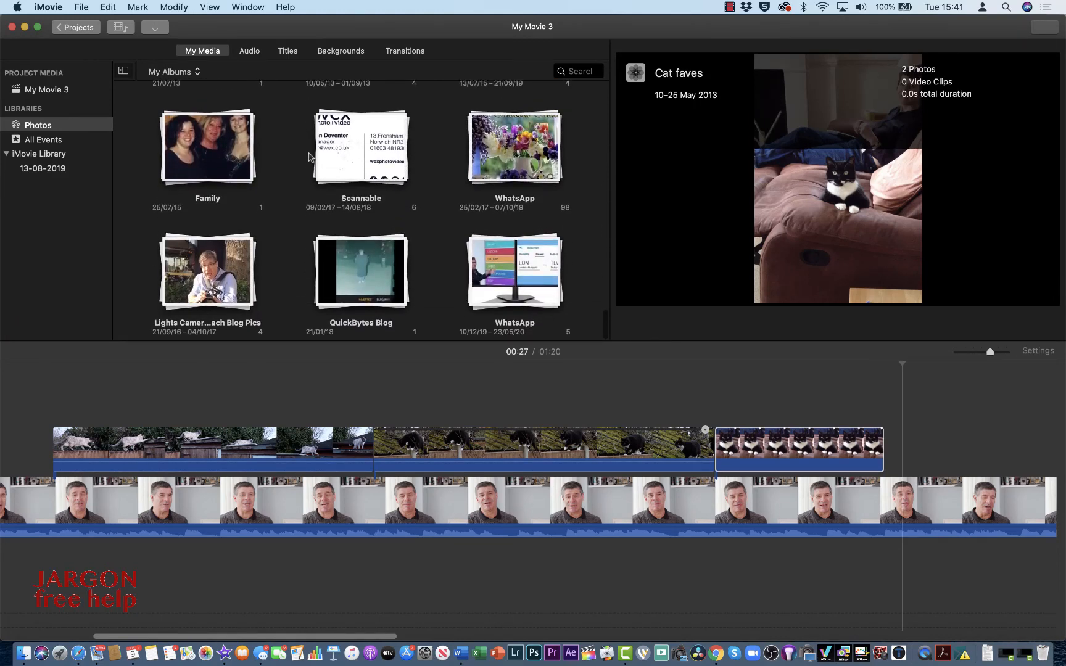
pyautogui.scroll(2, 310, 157)
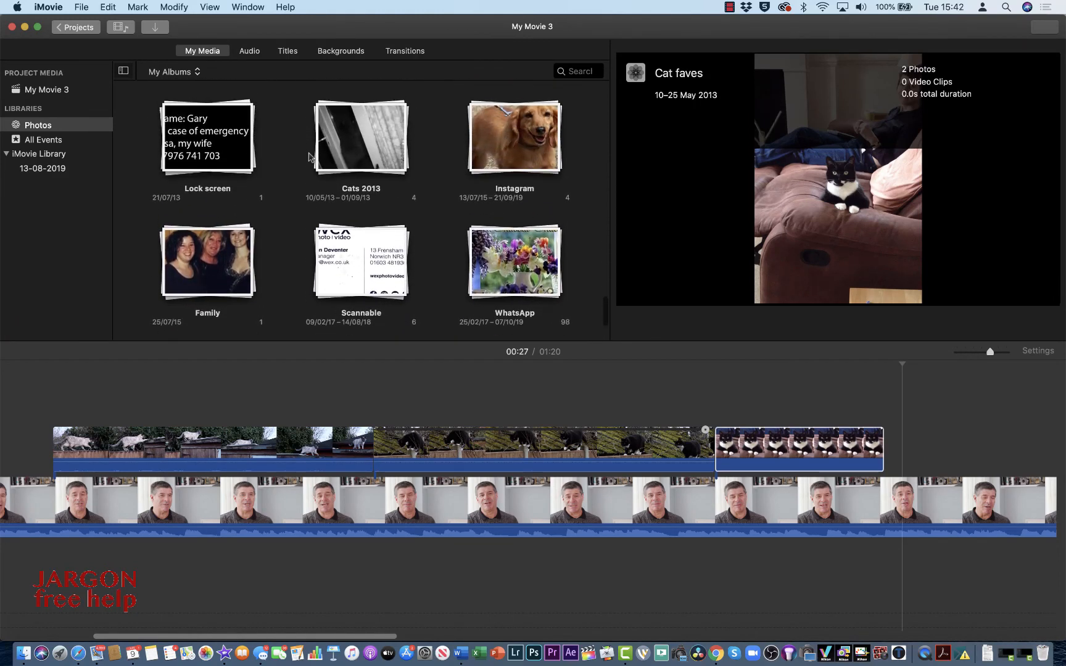